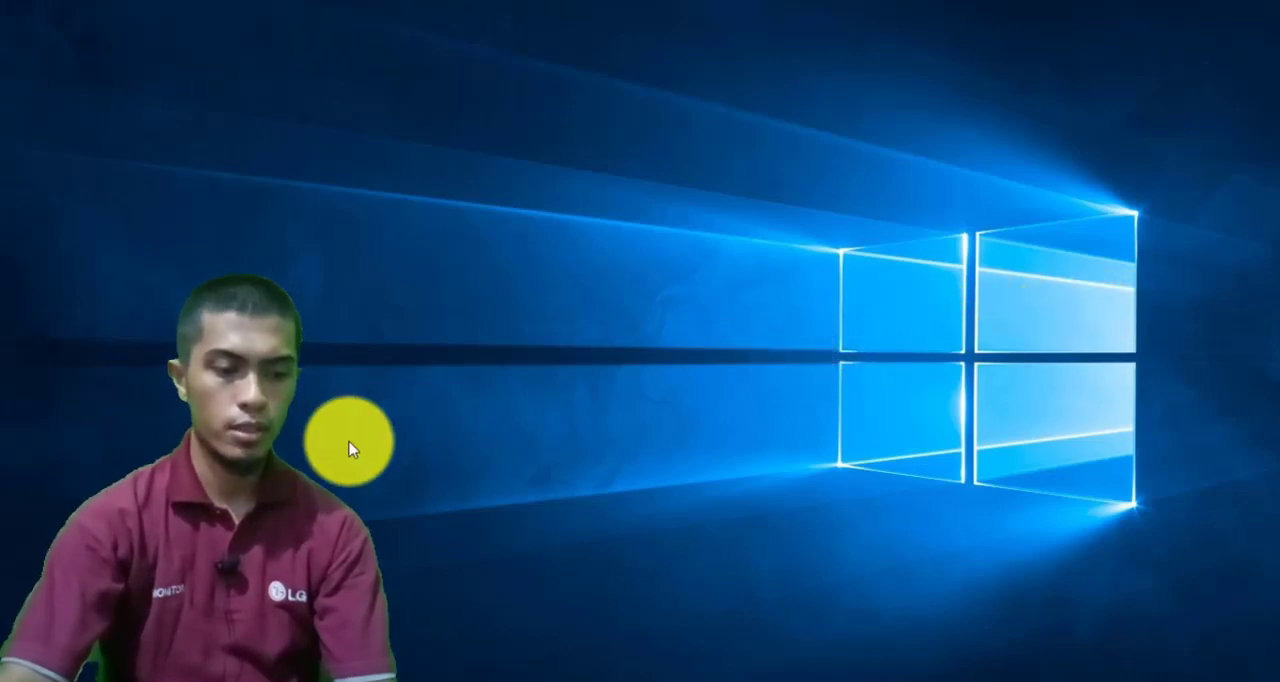
Switch to the Chrome browser and go to Google Drive from the new tab page
click(230, 677)
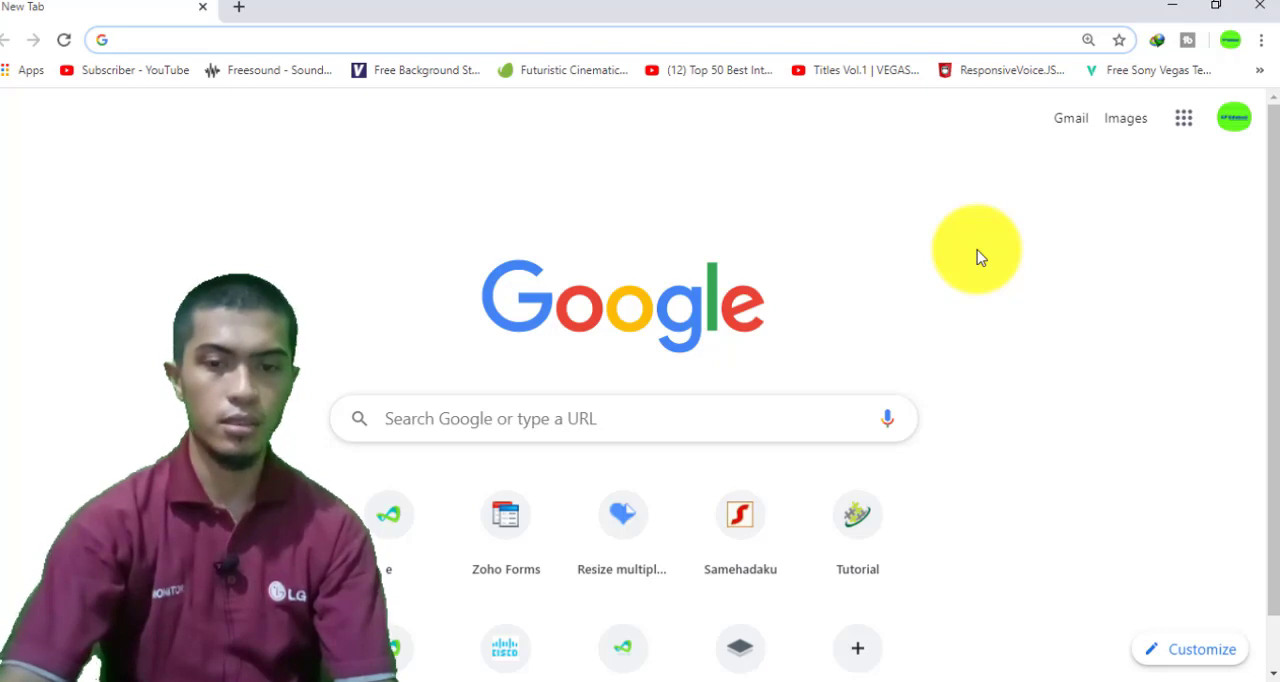
click(1186, 124)
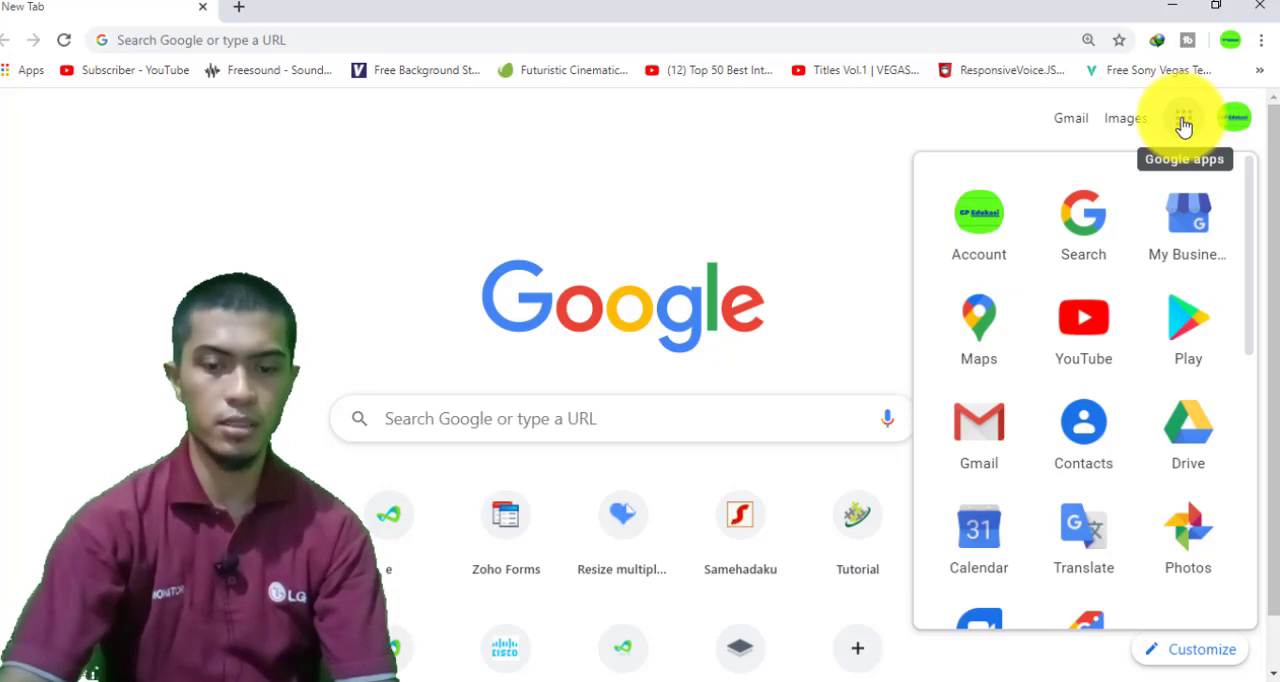
click(1196, 440)
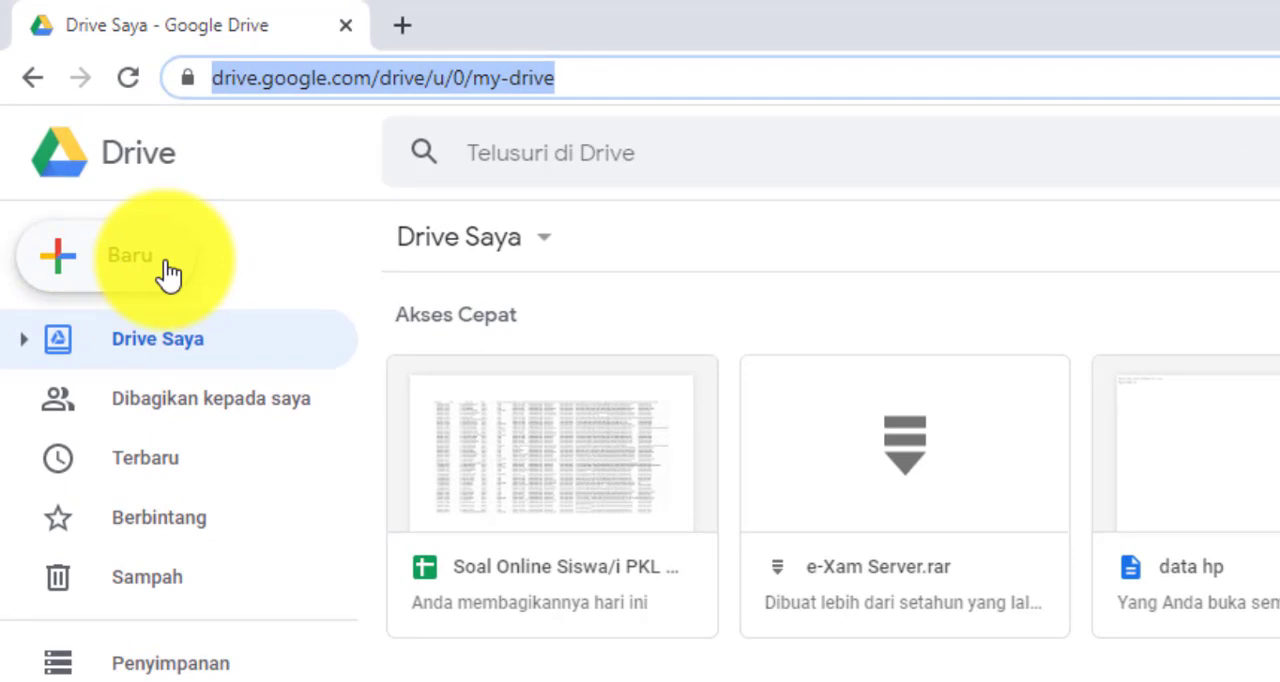
Create a new blank Google Formulir in Drive Saya
click(80, 273)
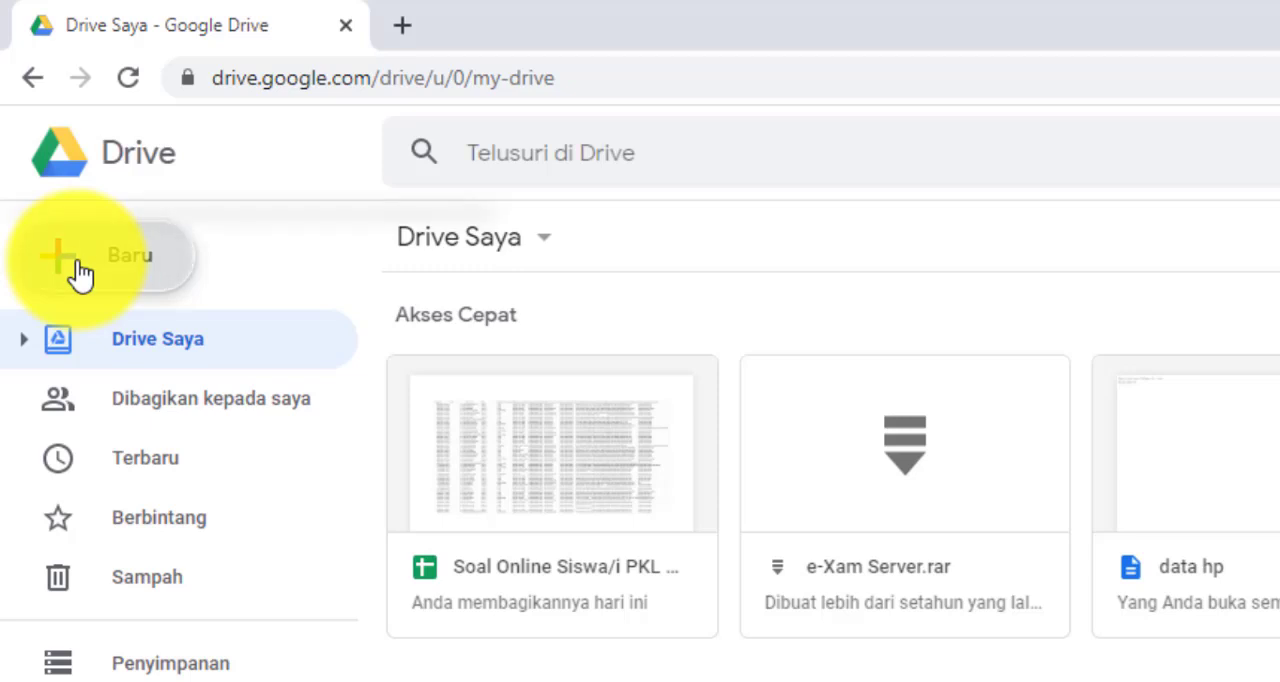
click(78, 270)
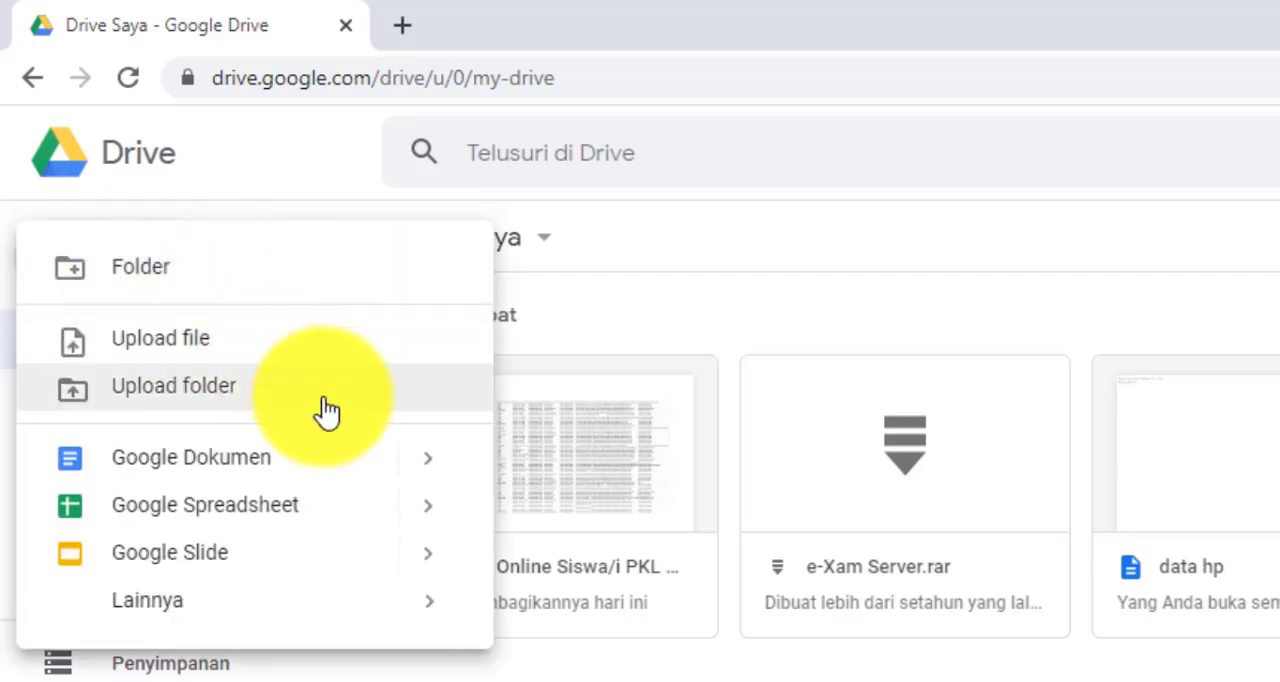
mouse_move(150, 600)
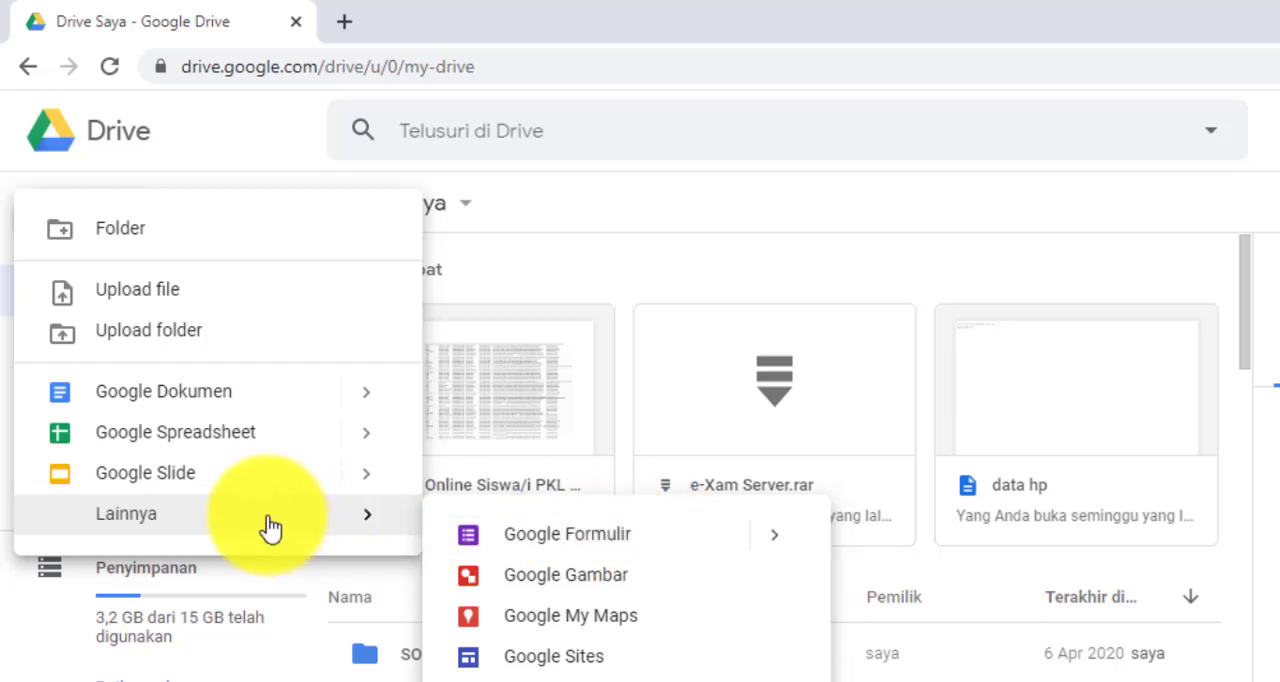
click(578, 545)
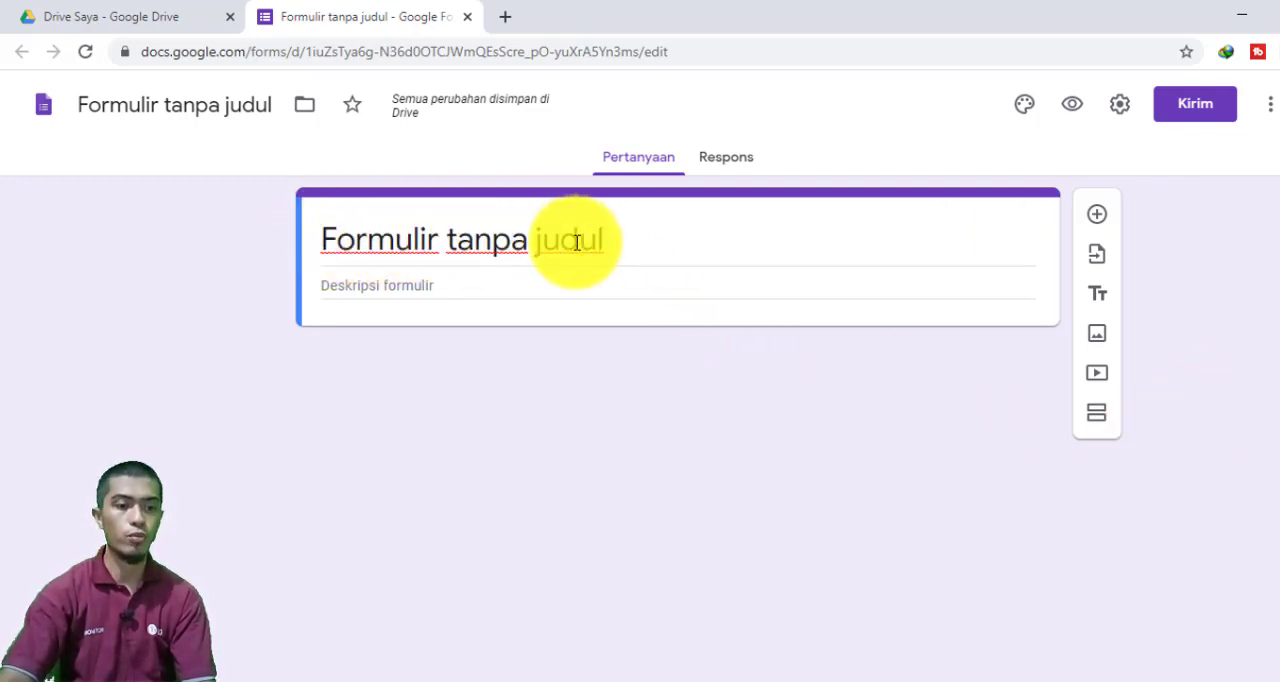
click(650, 244)
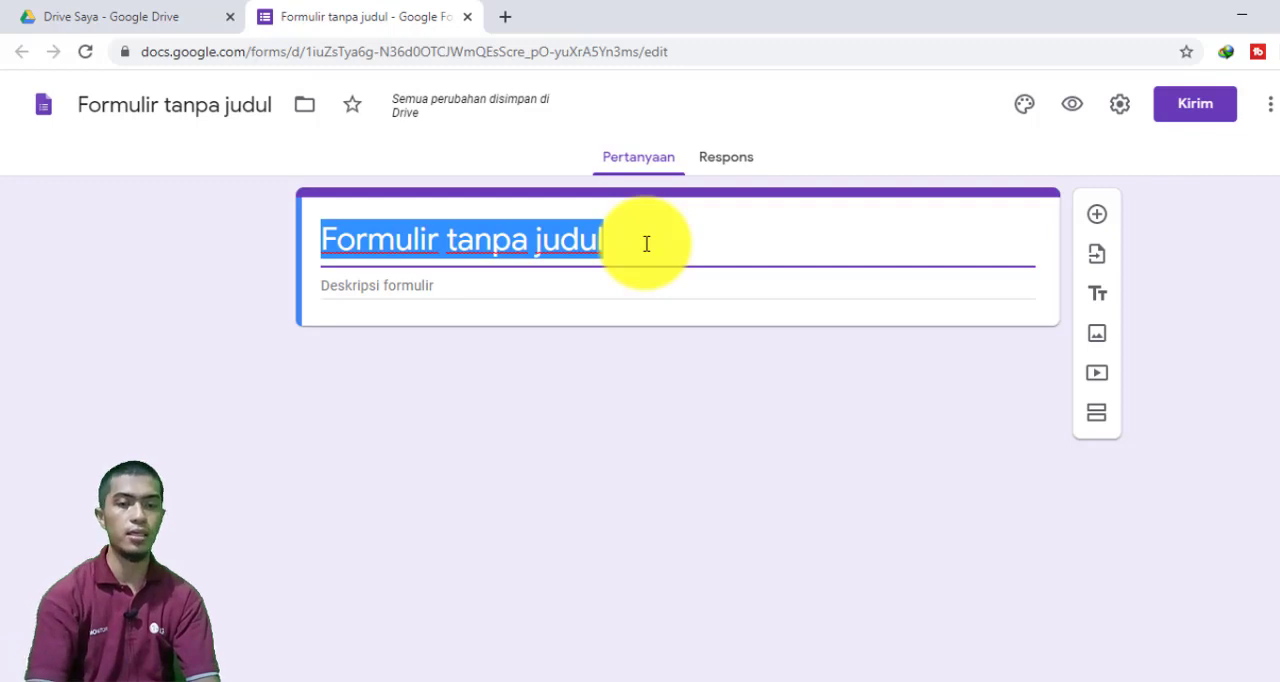
text(S)
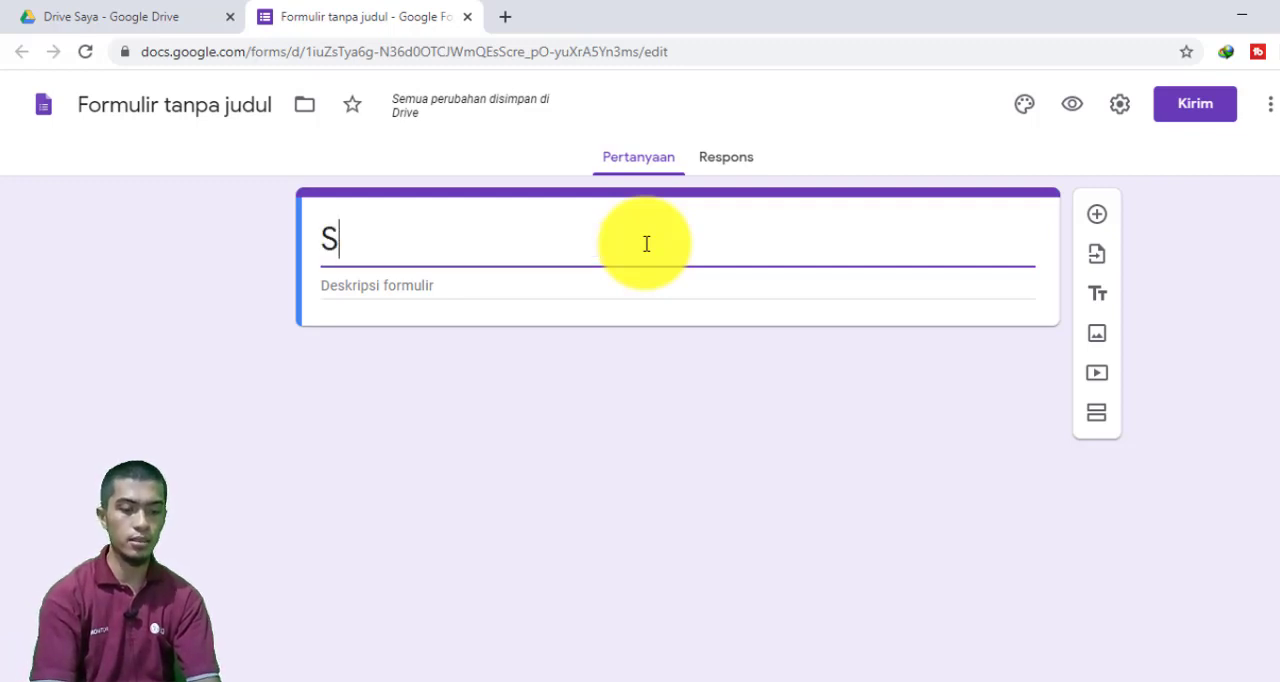
text(oal Latihan)
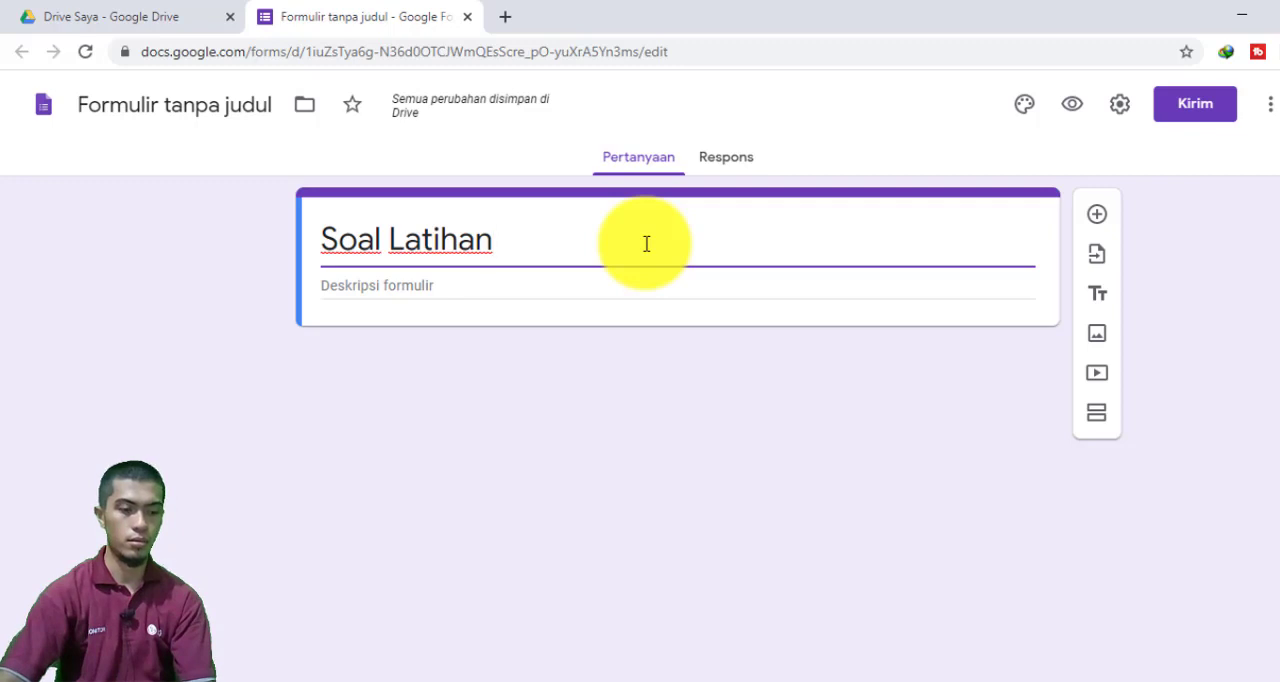
key(ctrl+z)
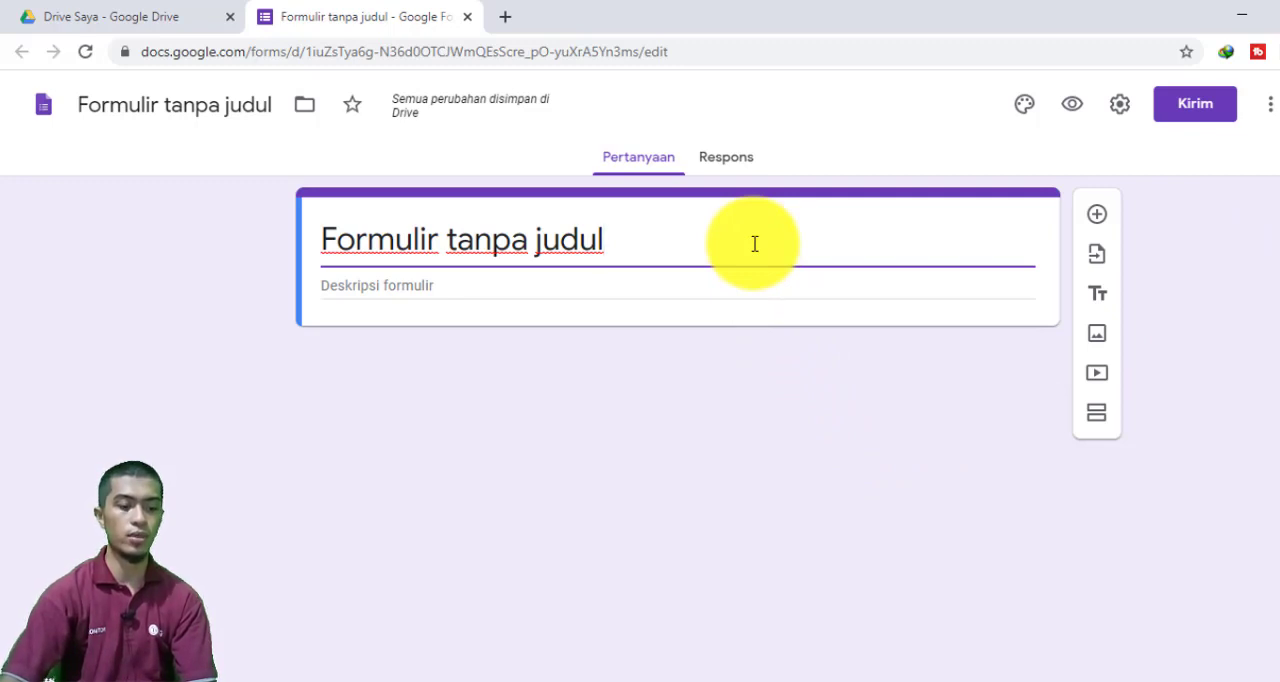
Replace the form's placeholder title with "Soal Latihan ASJ Mail Server"
key(ctrl+a)
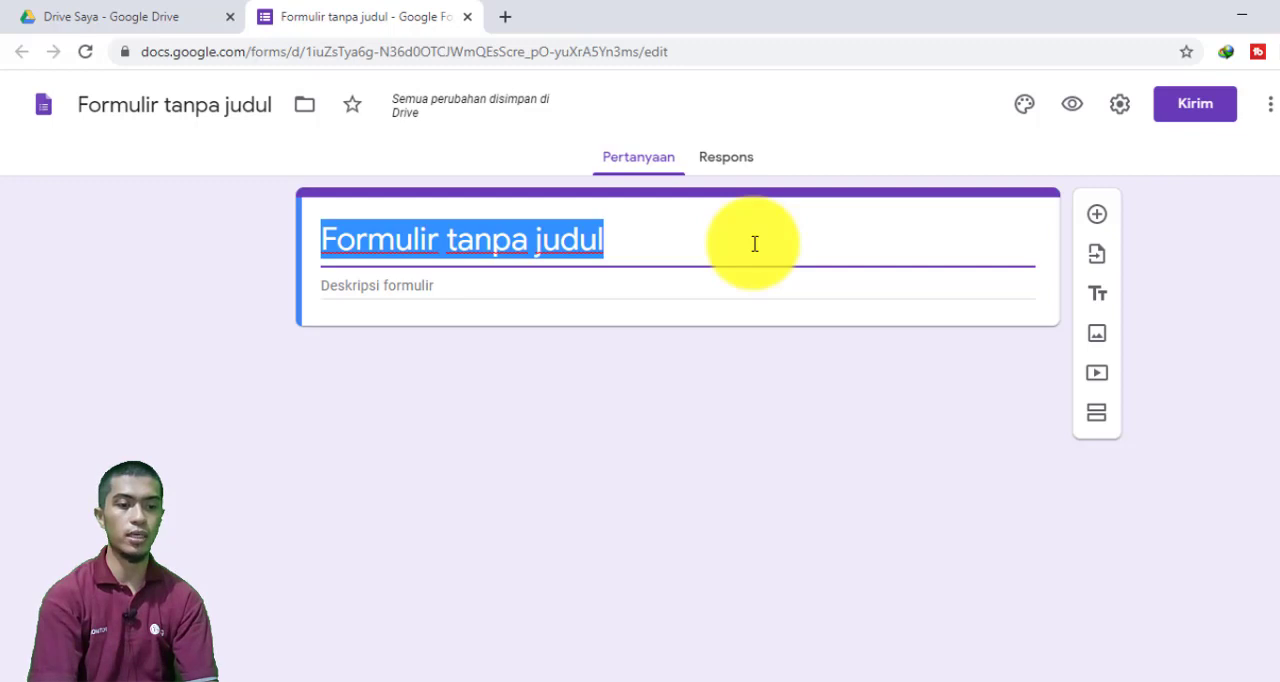
text(So)
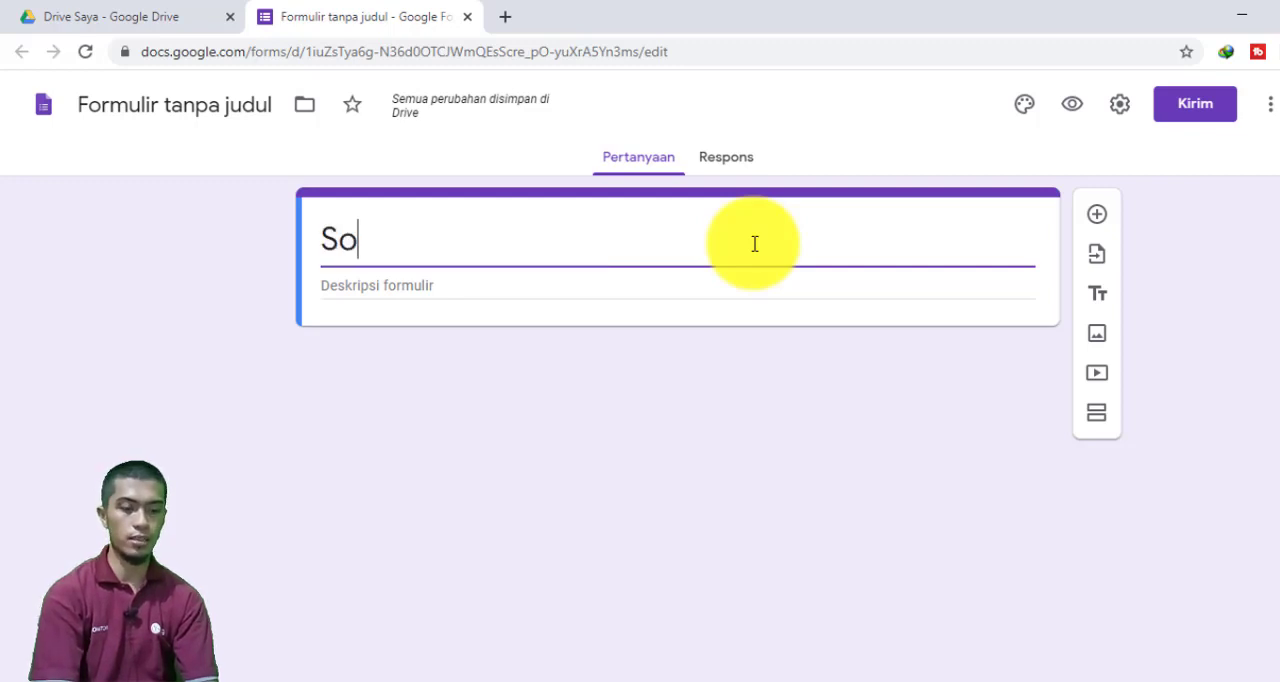
text(al Latihan )
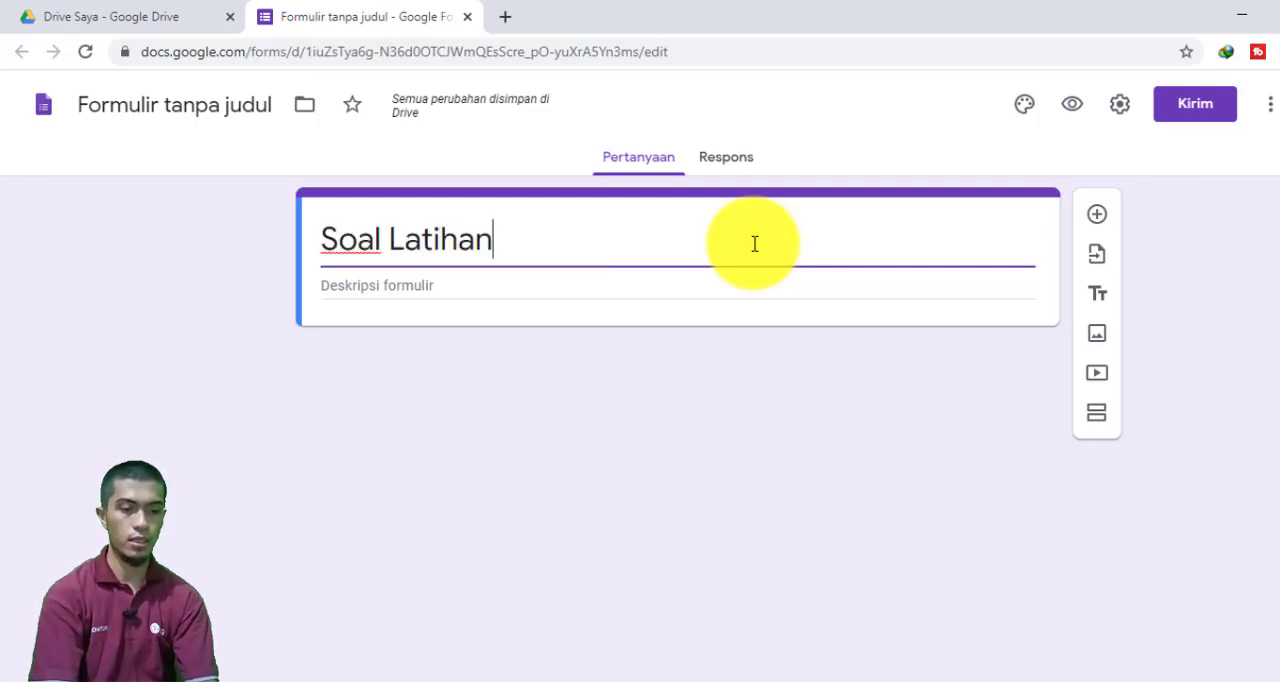
text(A)
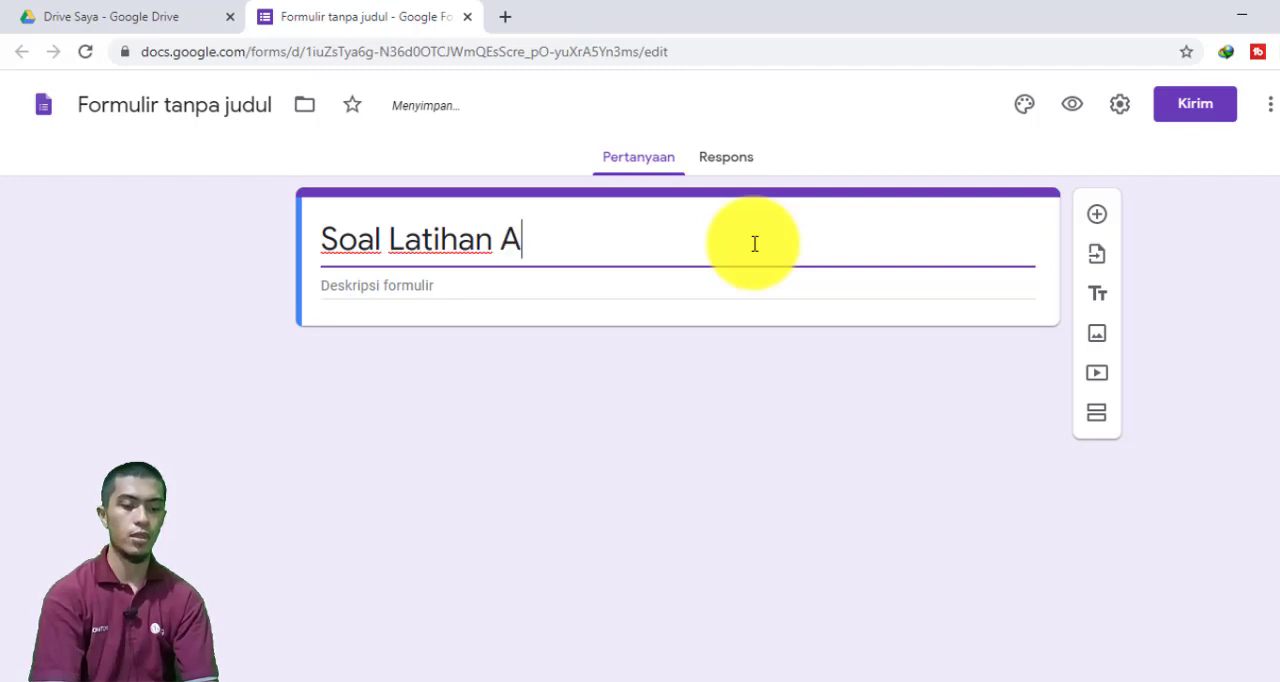
text(SJ )
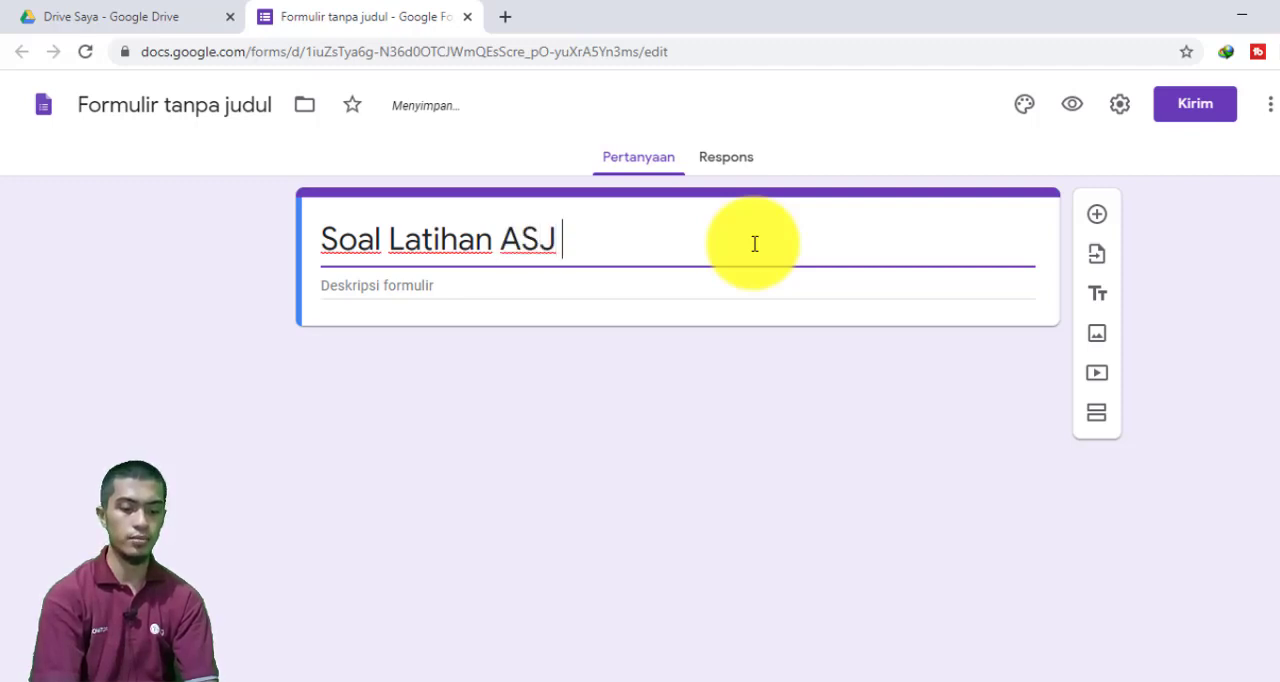
text(Mail Server)
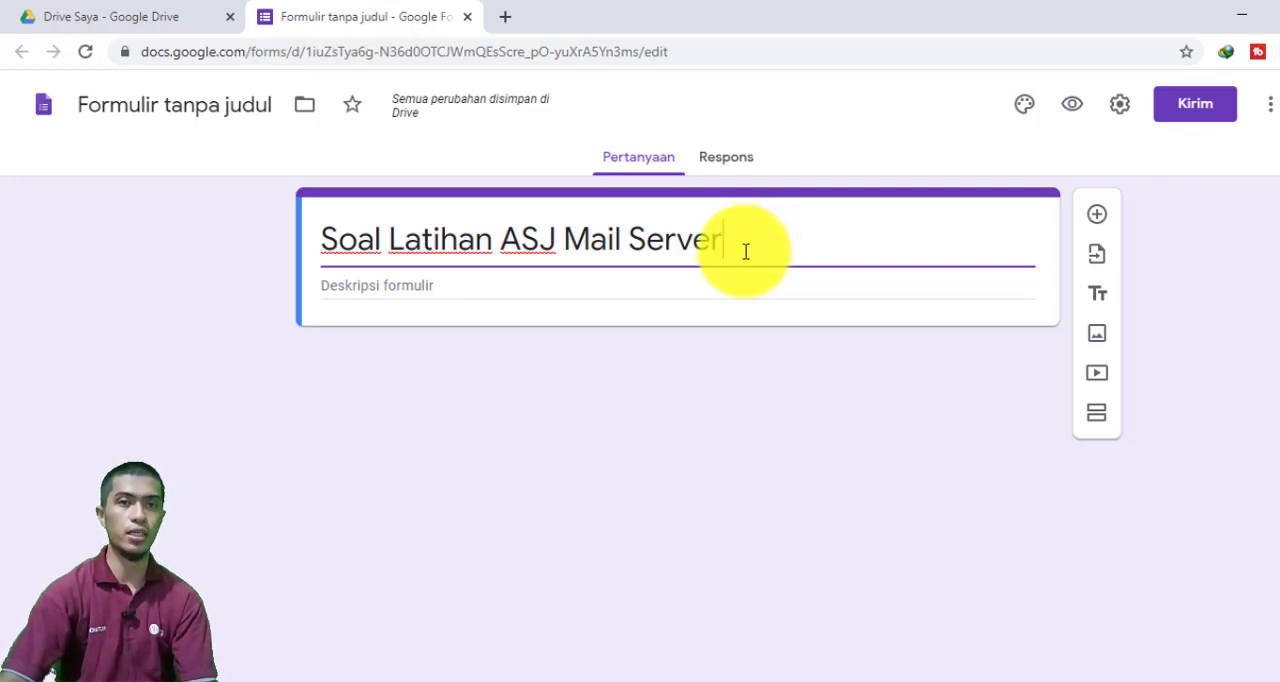
click(443, 290)
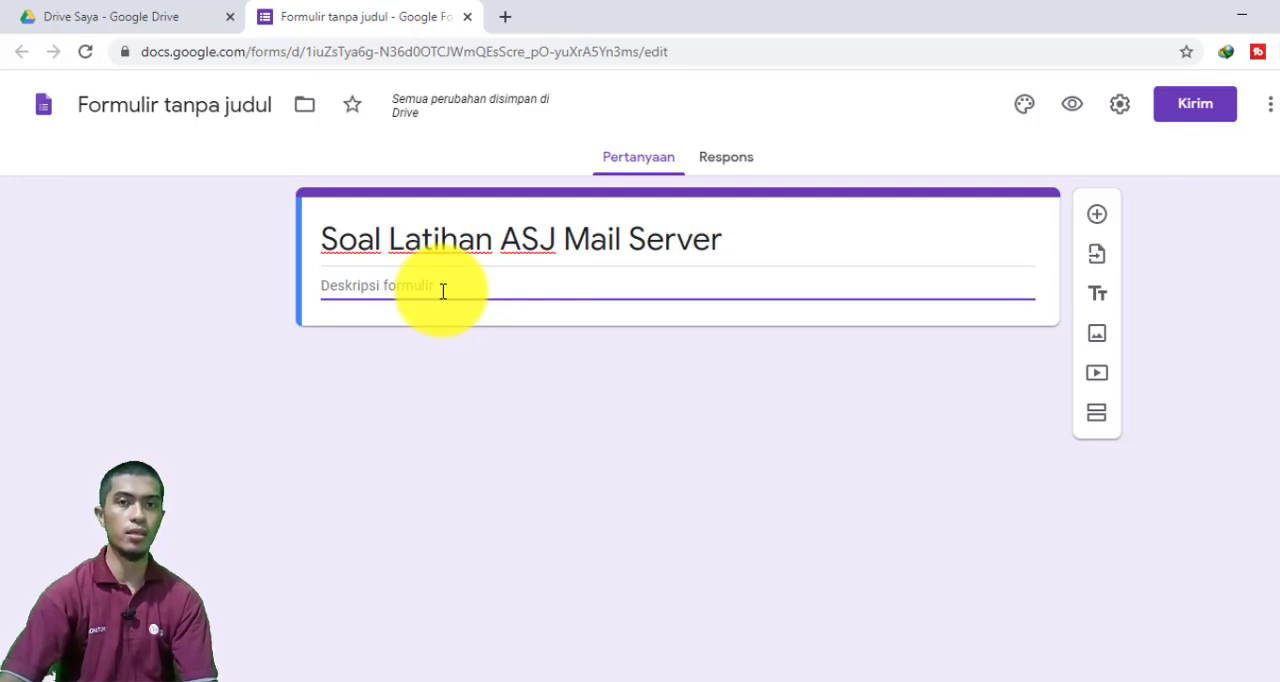
click(800, 249)
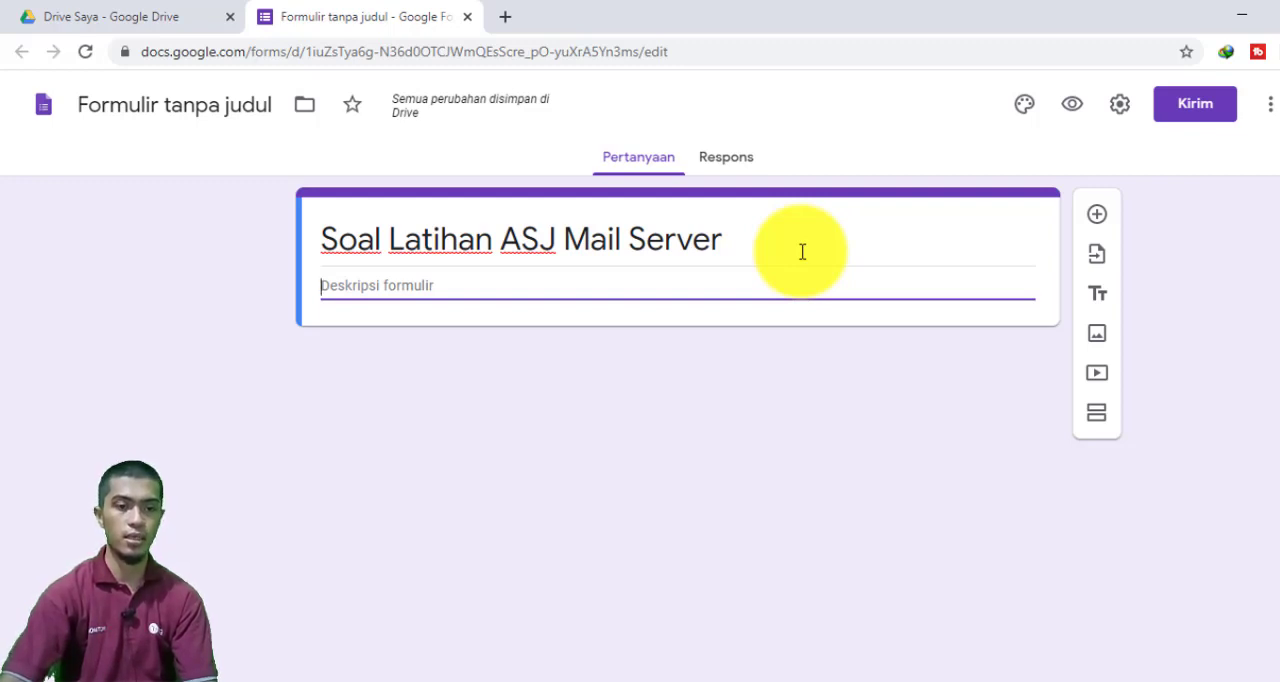
triple_click(802, 251)
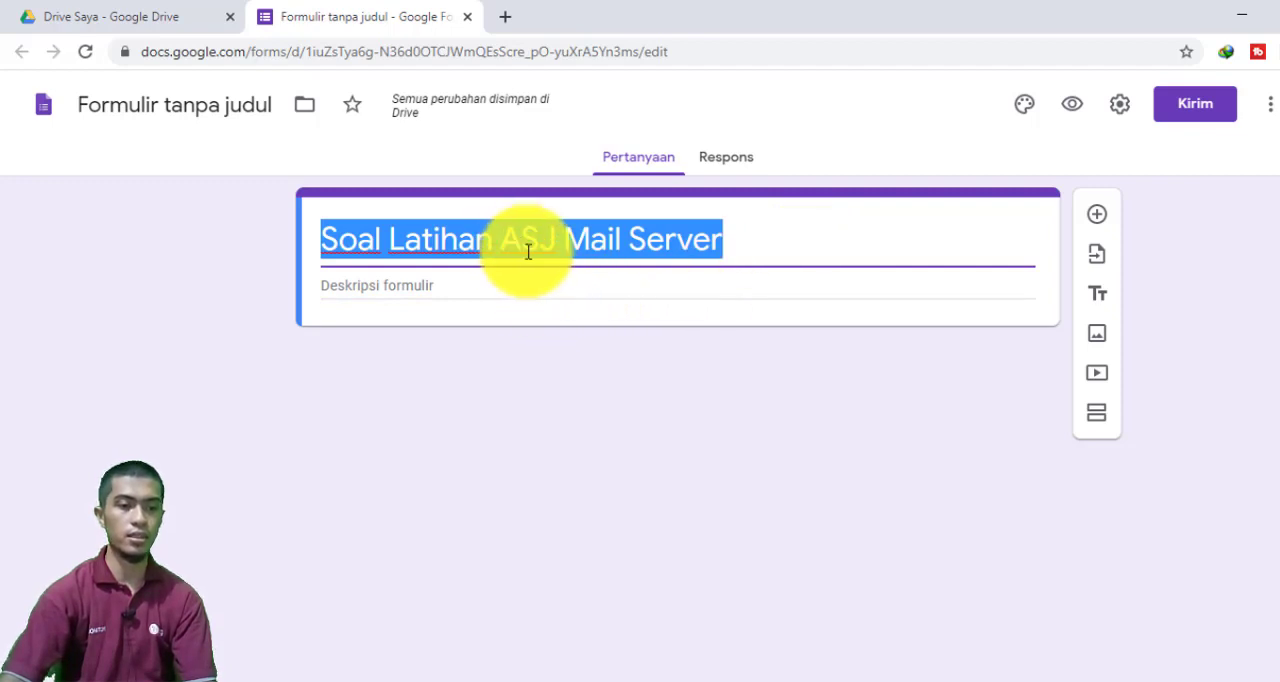
click(760, 245)
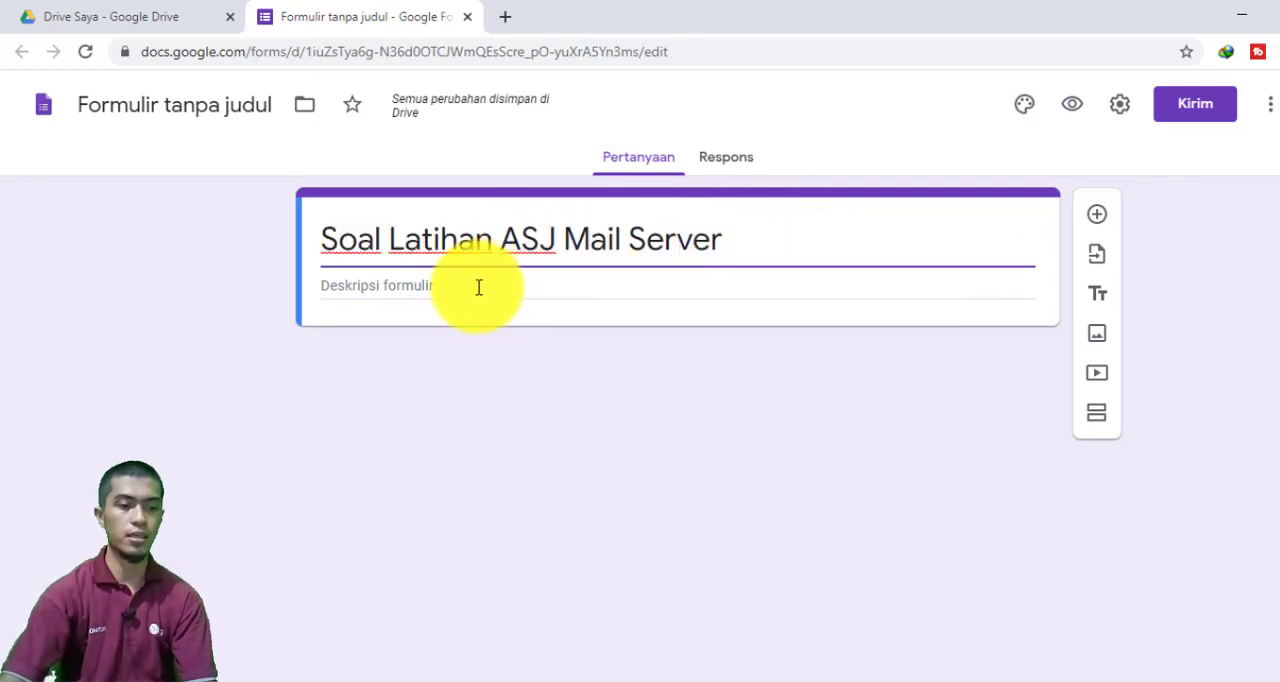
Enter "Silahkan Anda Kerjakan dengan benar!!!" as the form description
click(478, 287)
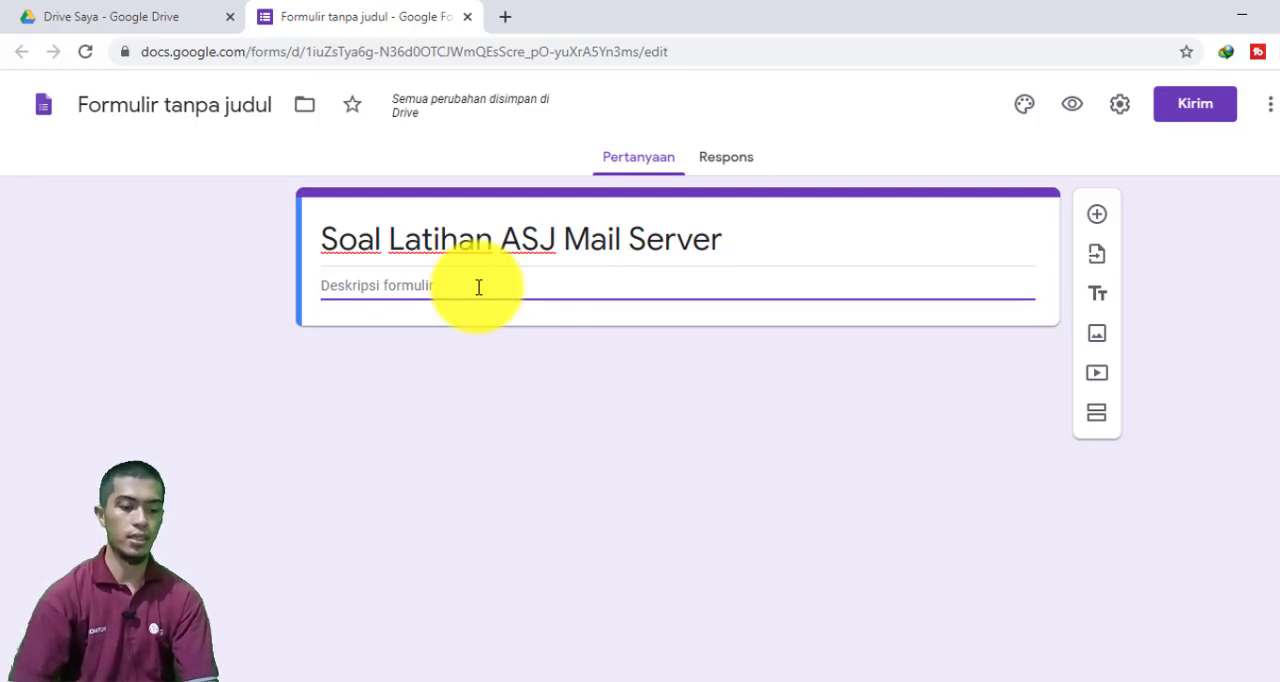
text(Sila)
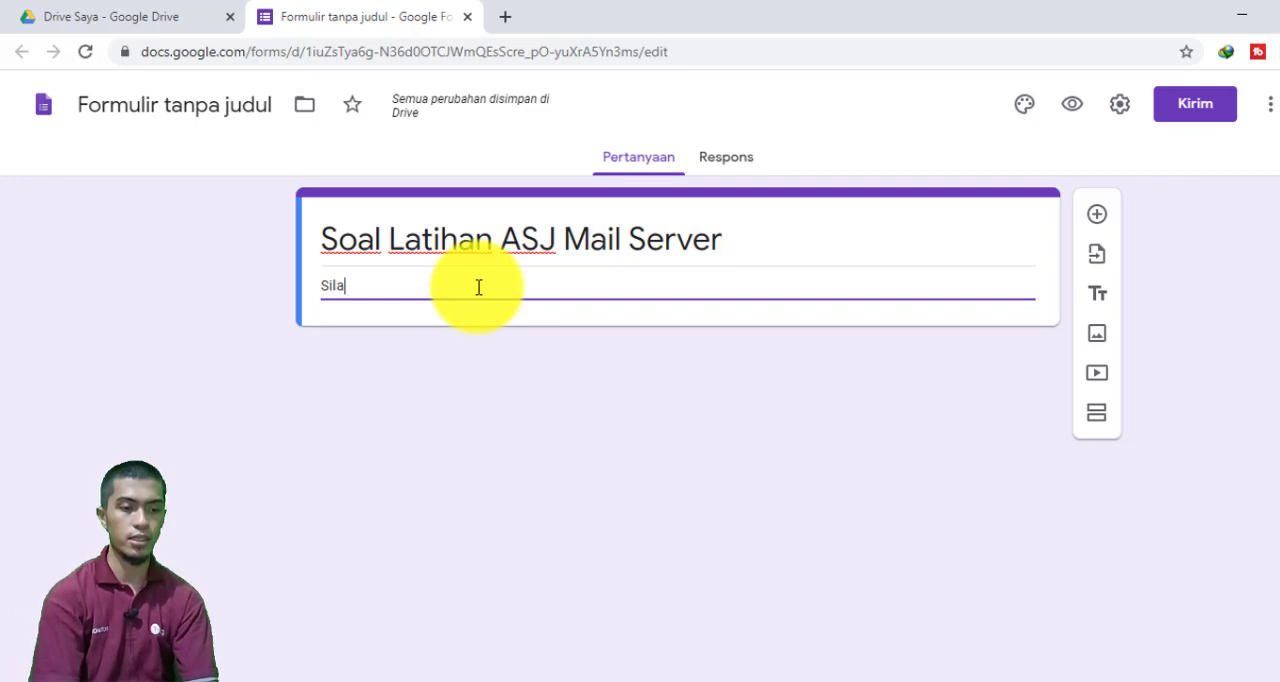
text(hkan An)
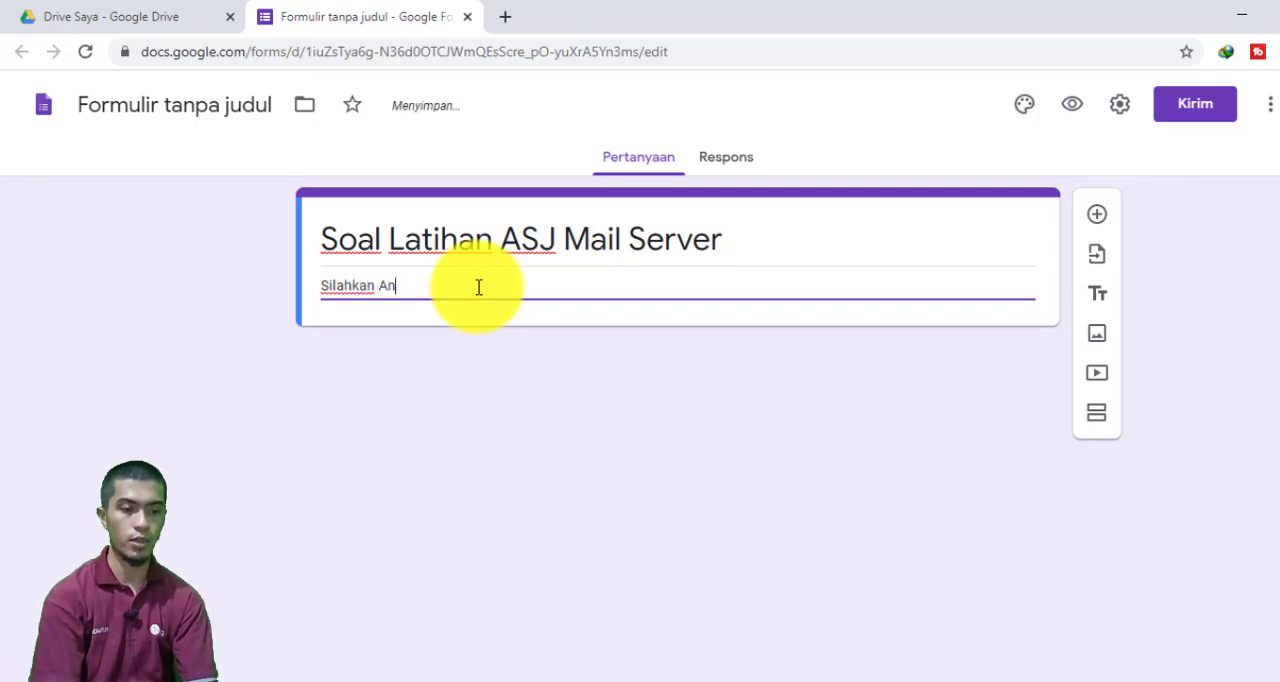
text(da Kerjakan)
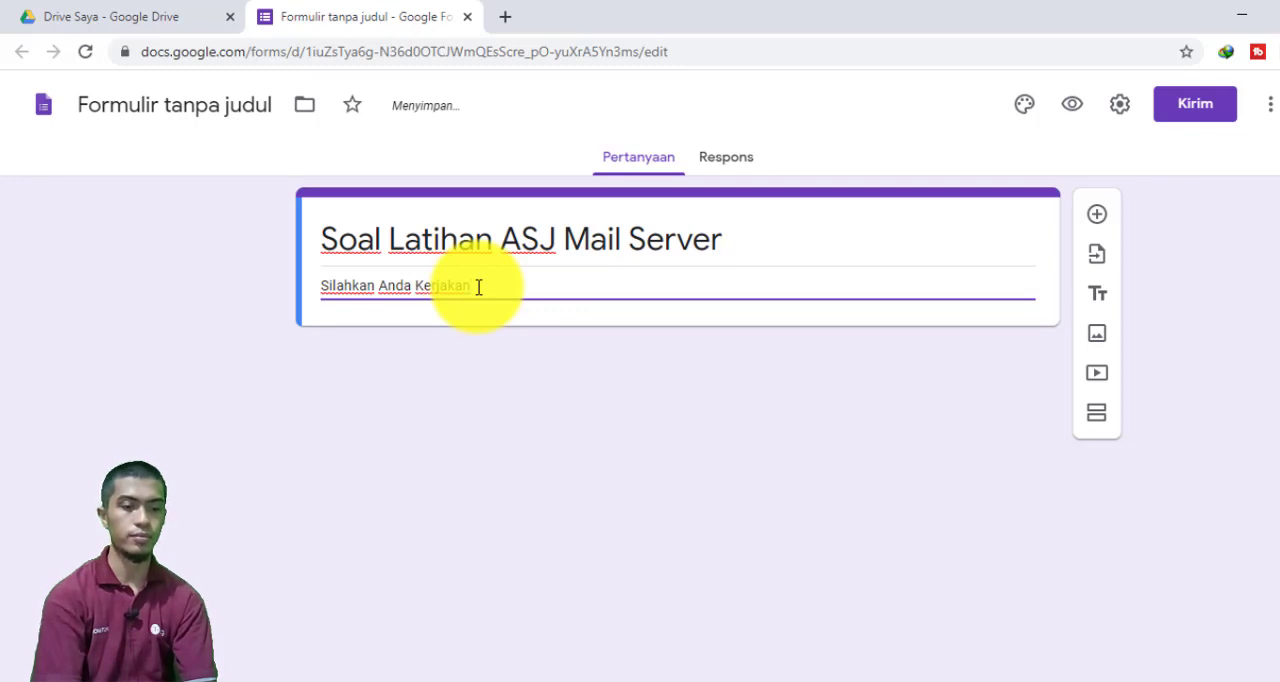
text( Deng)
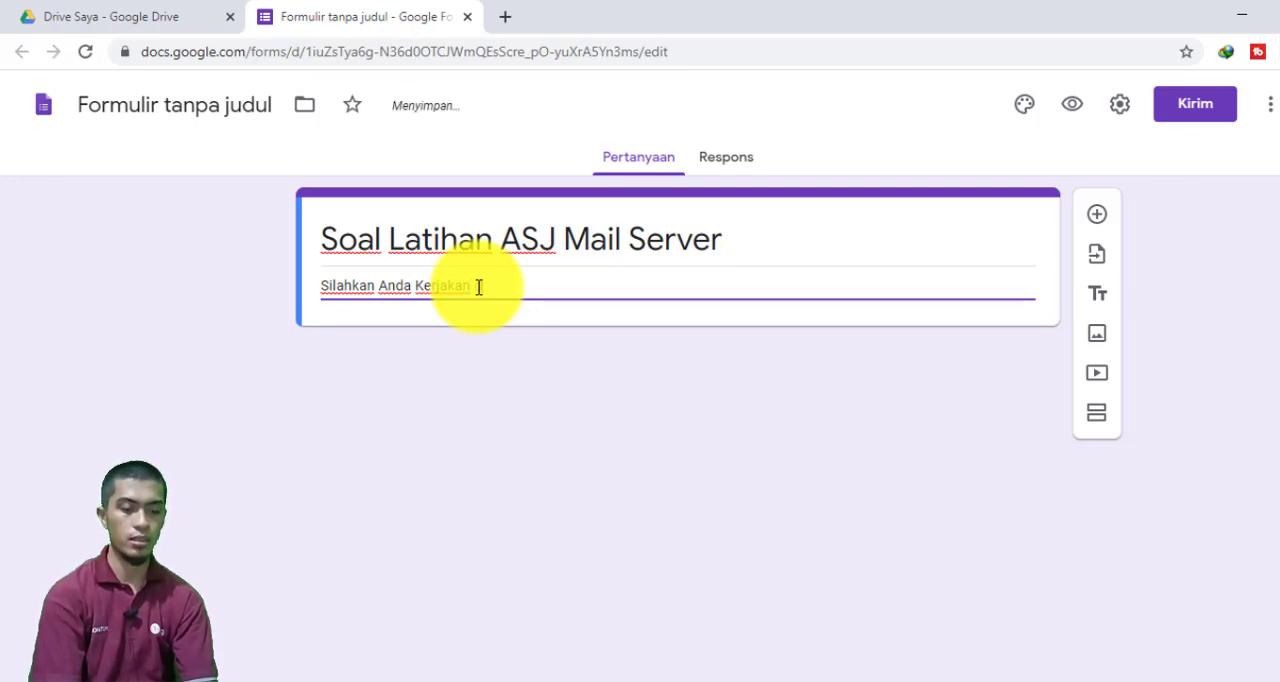
text(an)
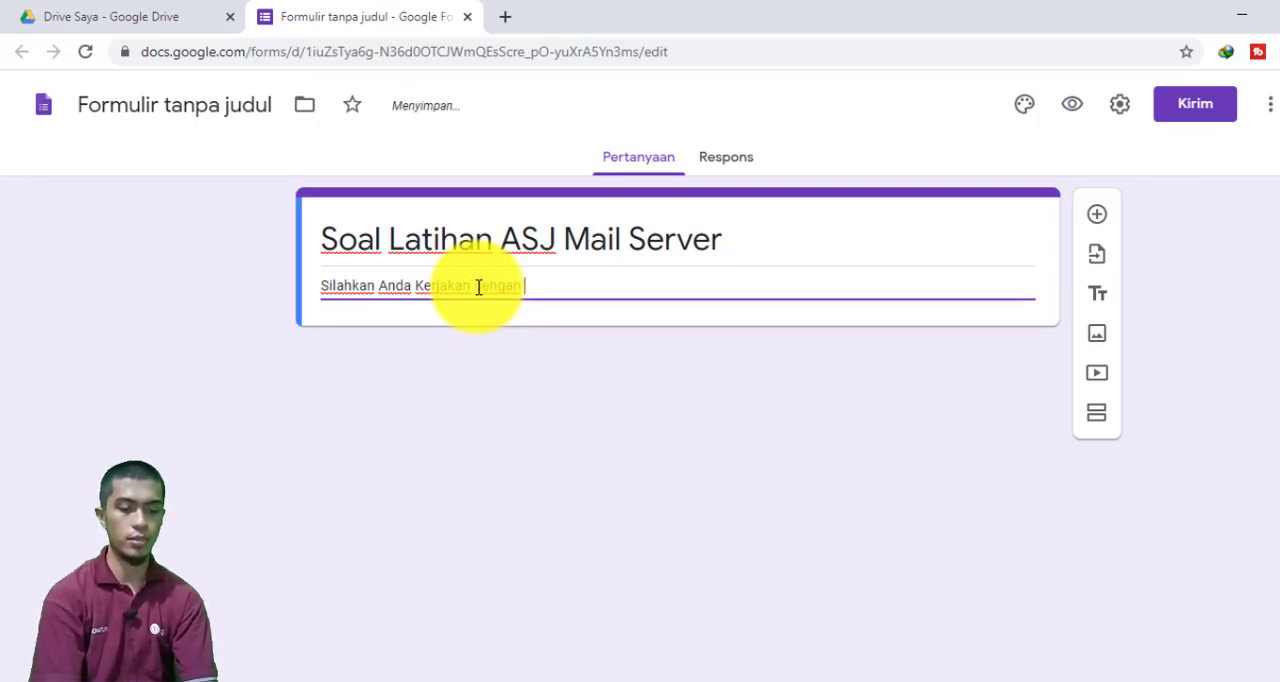
text( bnar)
key(BackSpace)
key(BackSpace)
key(BackSpace)
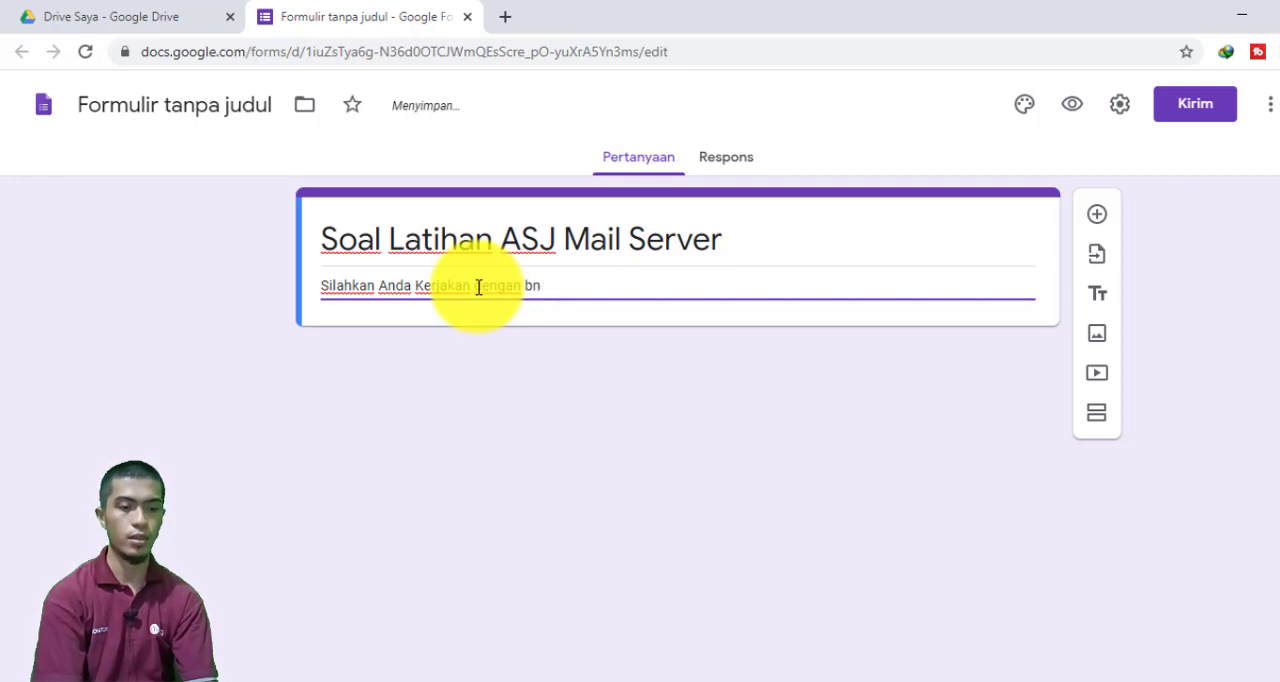
text(enar)
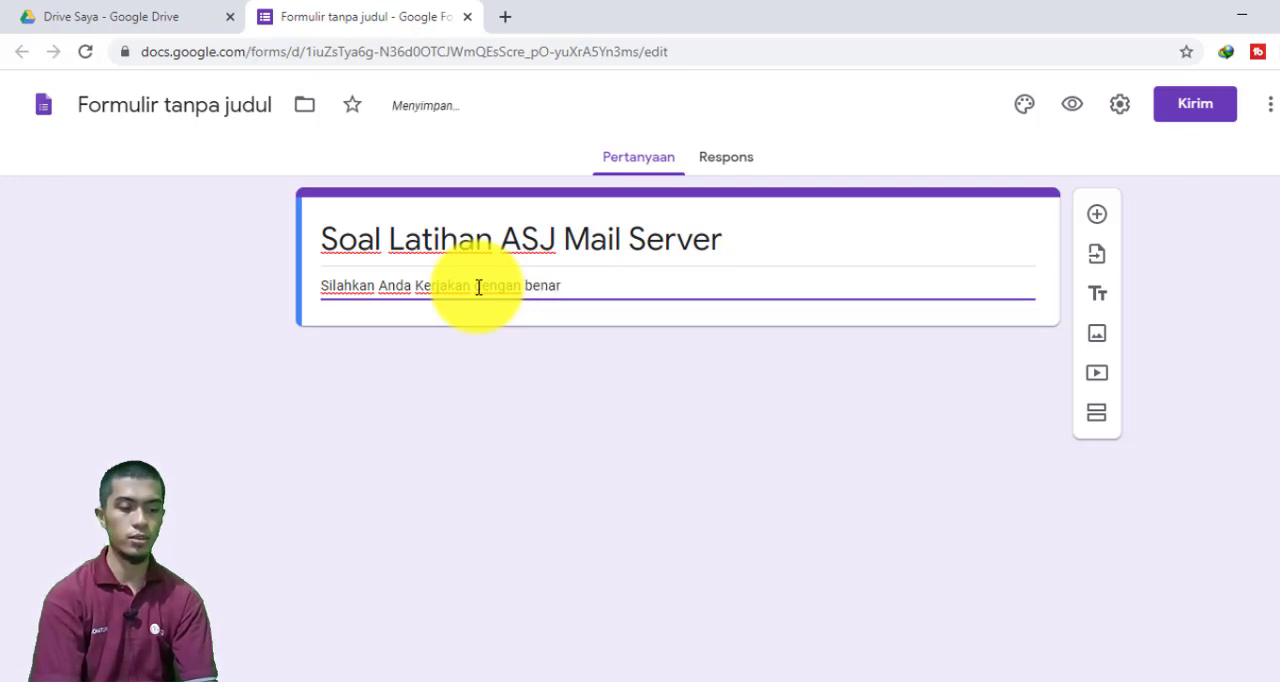
text(!!!)
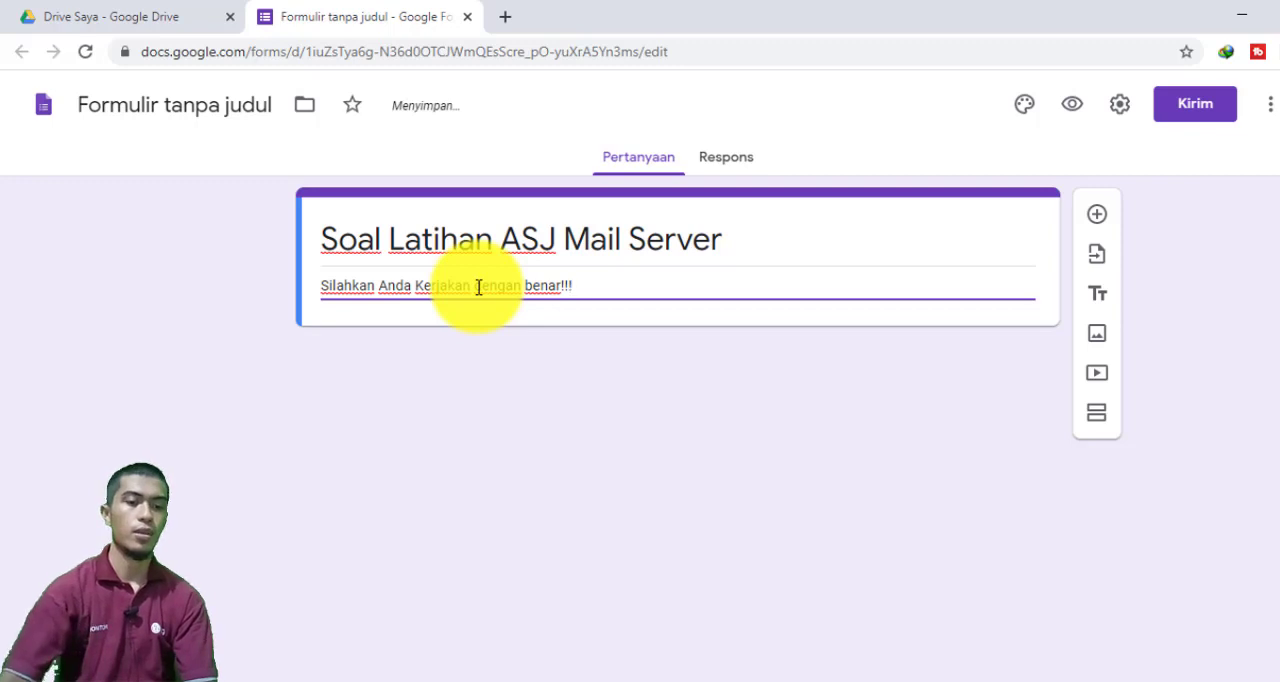
click(960, 485)
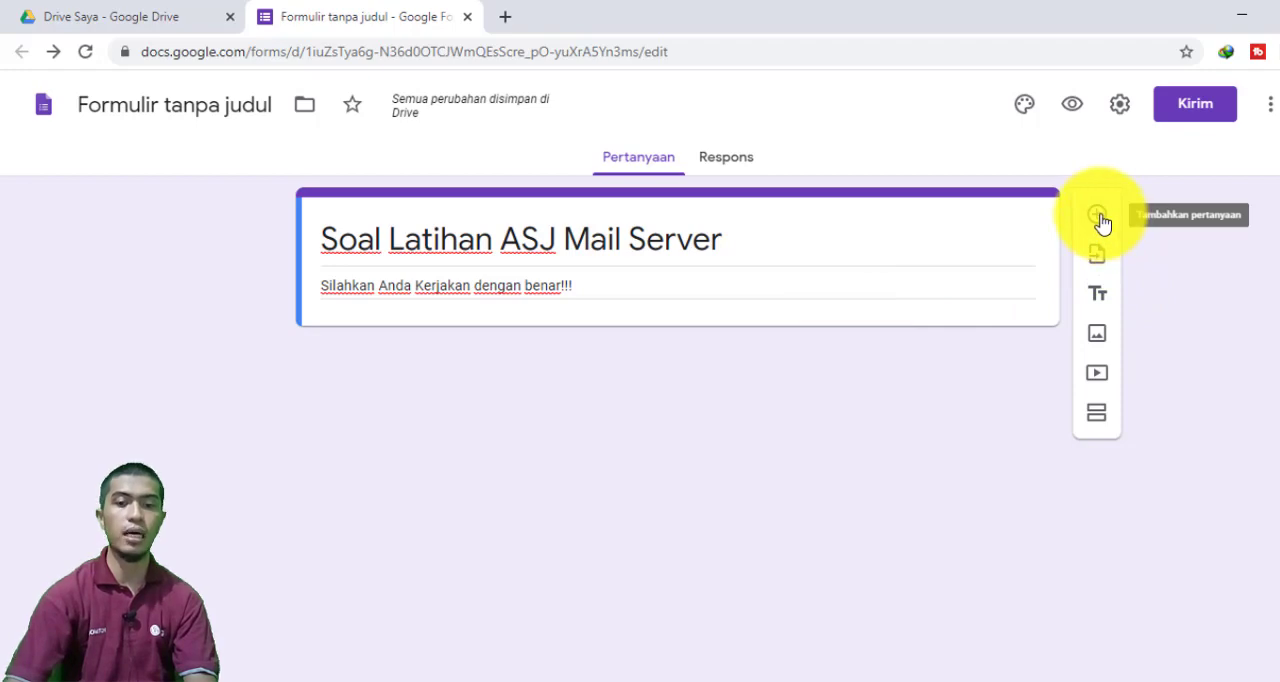
Add a question below the form header and set its answer type to Jawaban singkat
click(1099, 218)
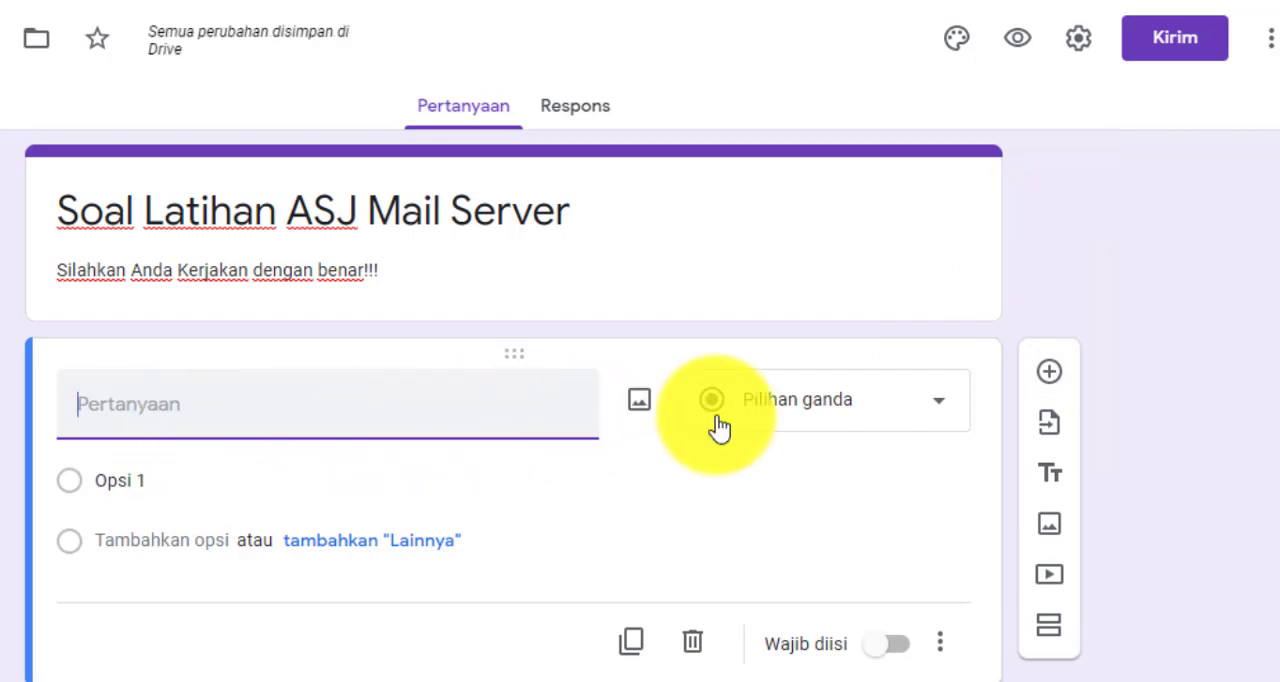
click(808, 418)
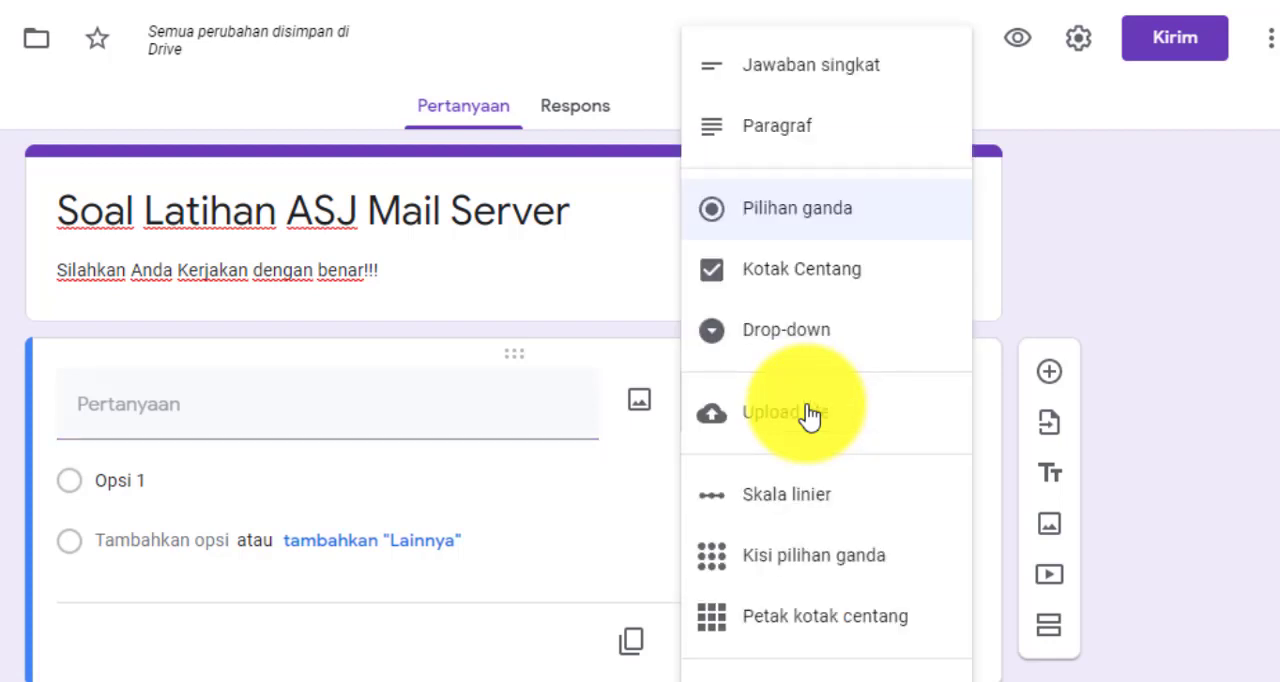
click(872, 93)
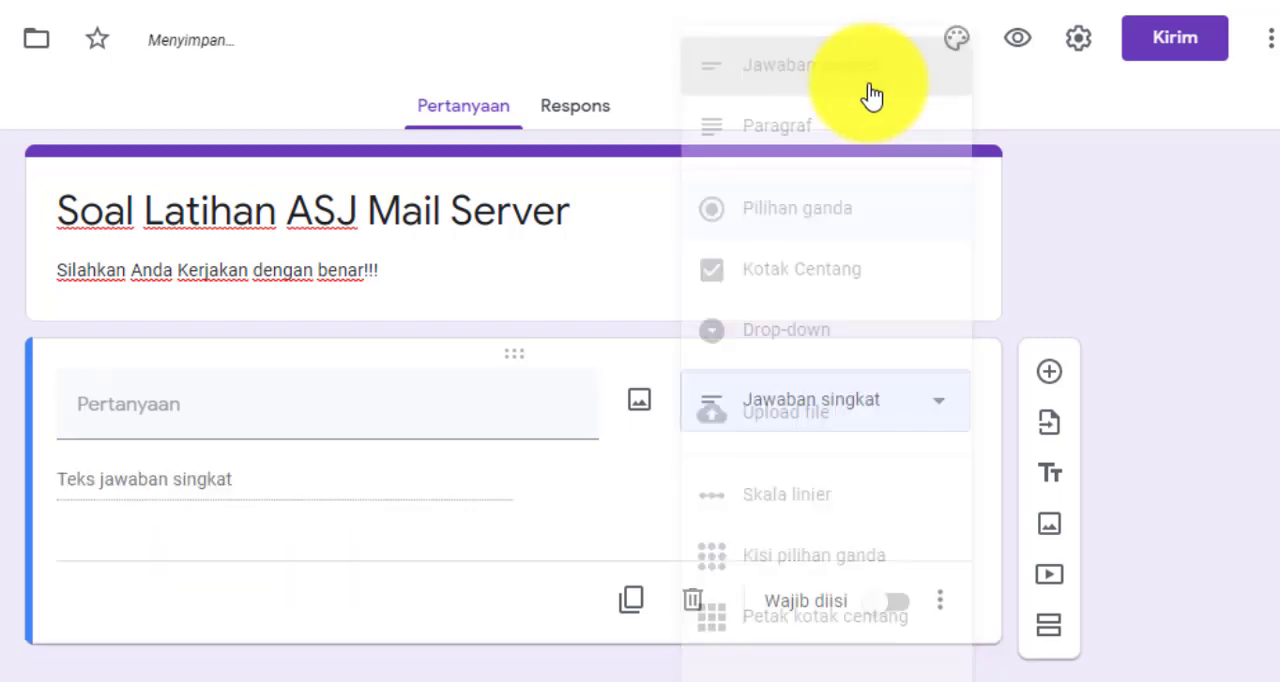
click(321, 402)
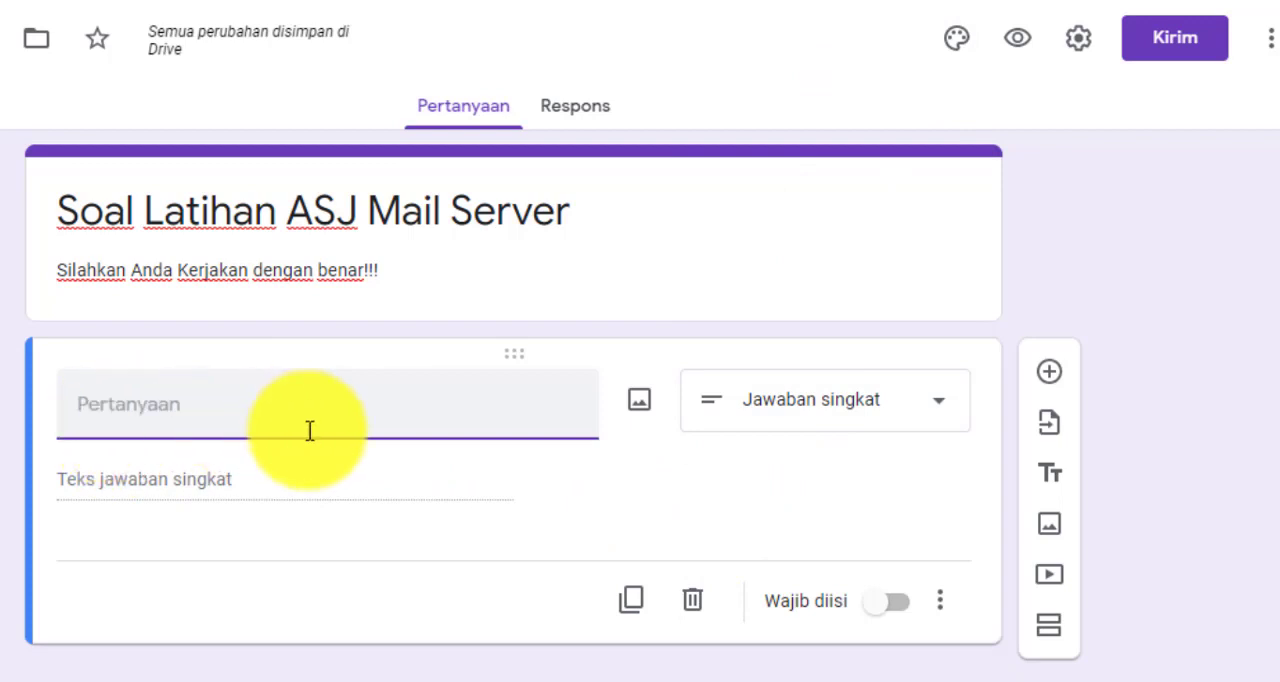
Title the short-answer question "Nama Anda" and make it required
text(Nma)
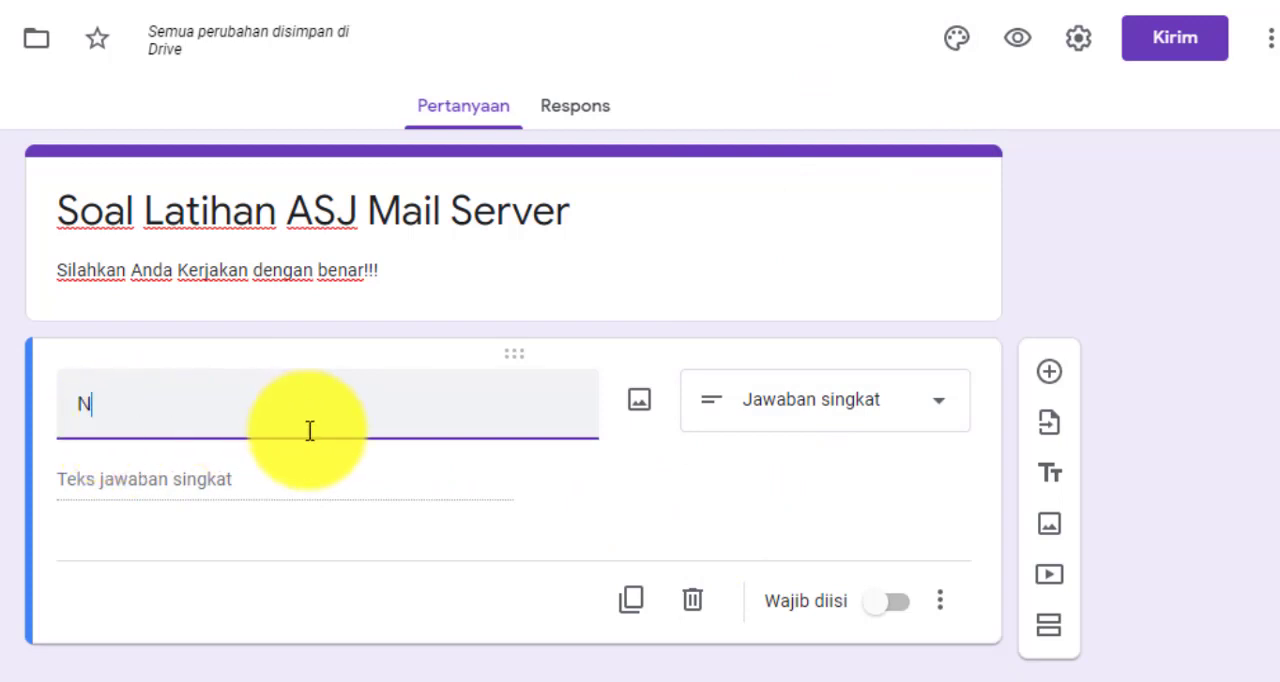
key(BackSpace)
key(BackSpace)
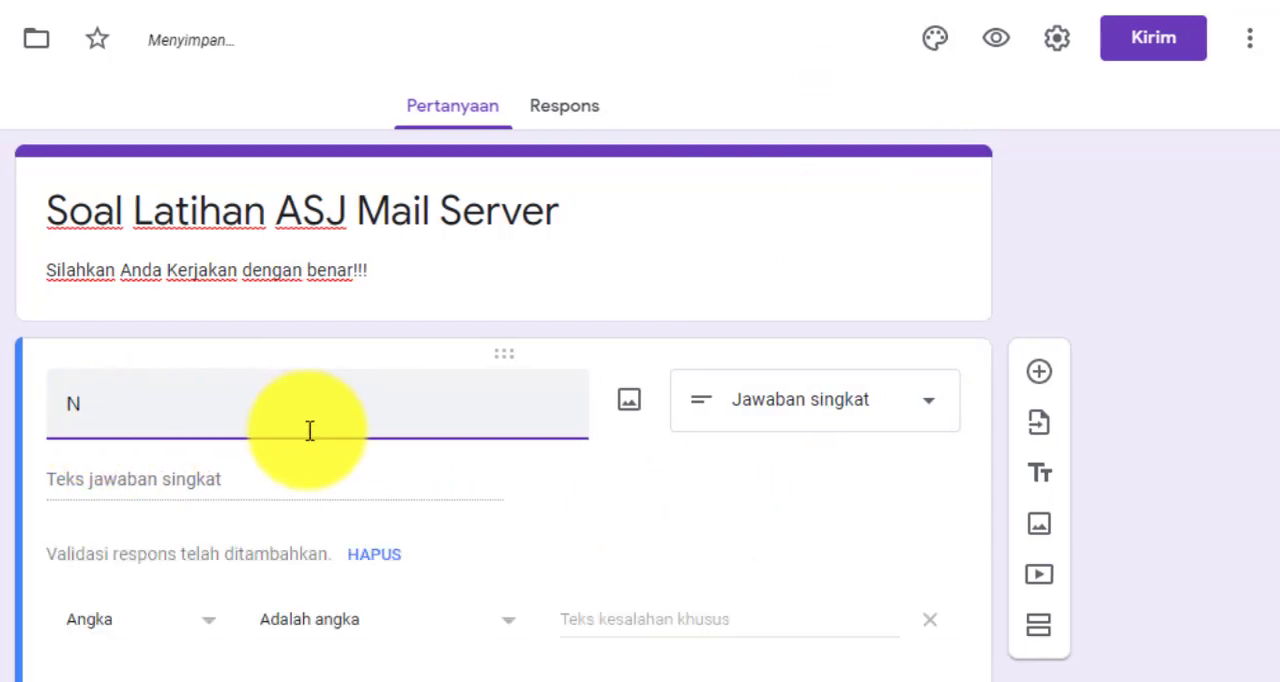
text(ama Anda)
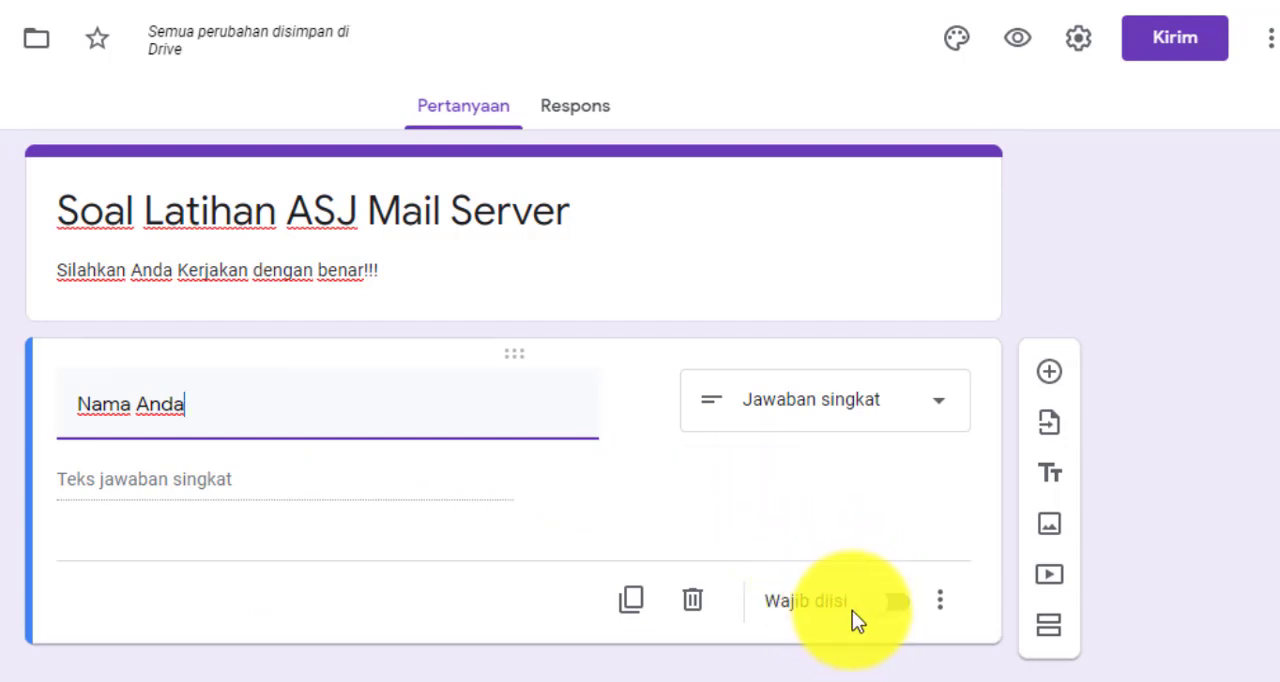
click(898, 603)
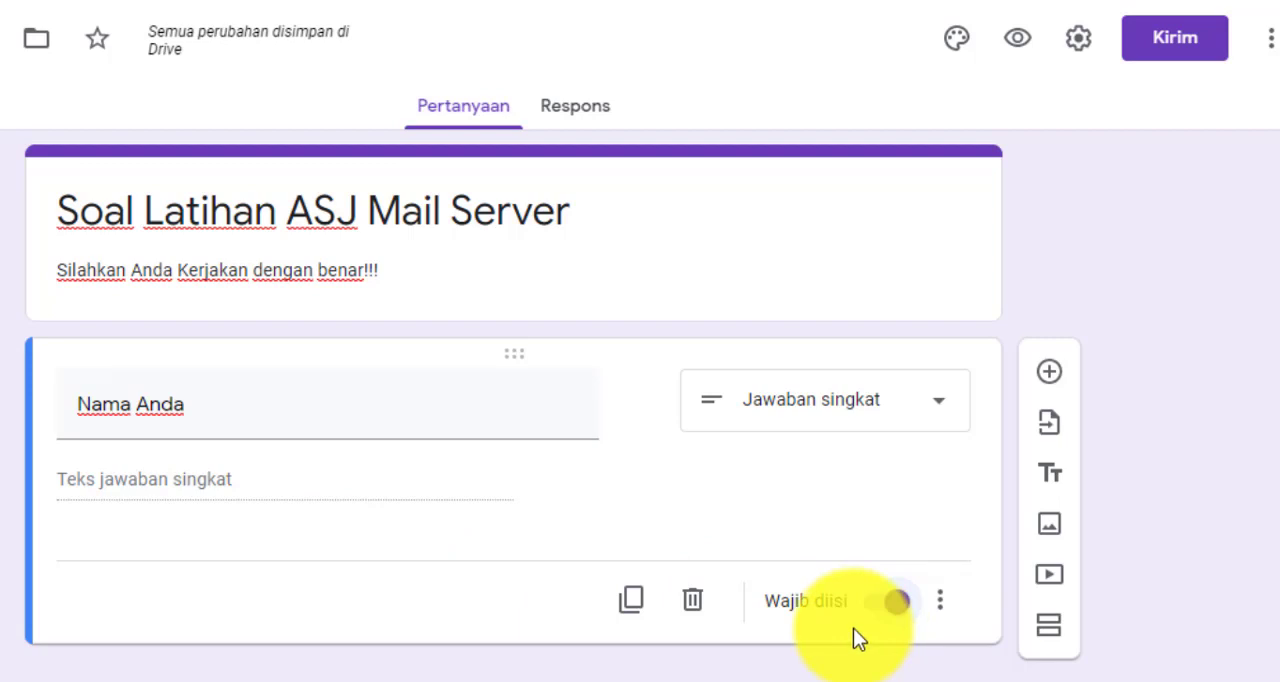
click(880, 618)
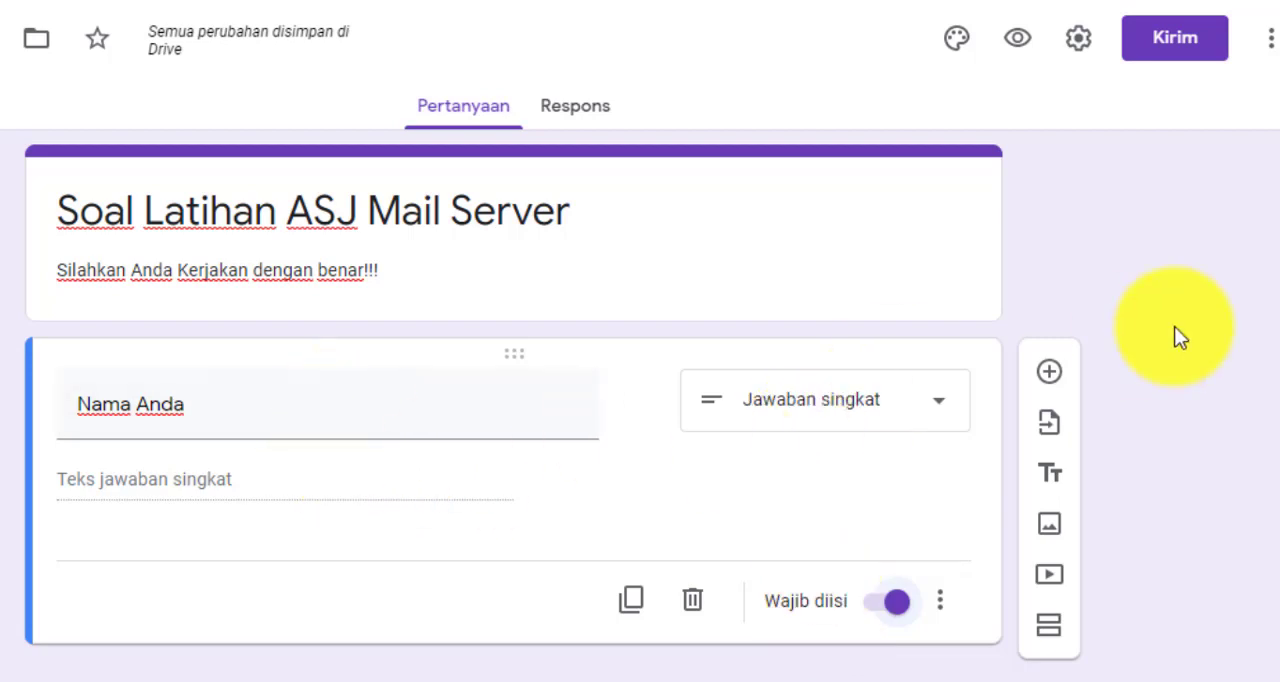
Add a new question titled "Kelas" below Nama Anda, keeping the Pilihan ganda answer type
click(1054, 380)
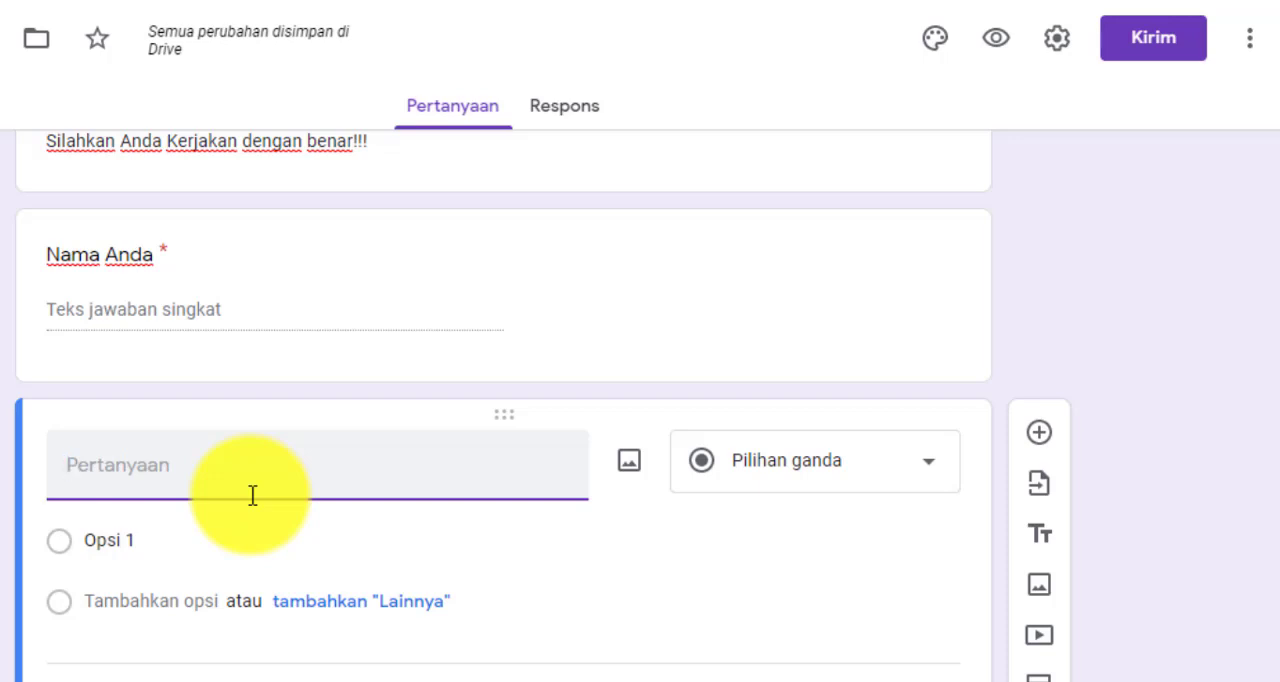
click(857, 465)
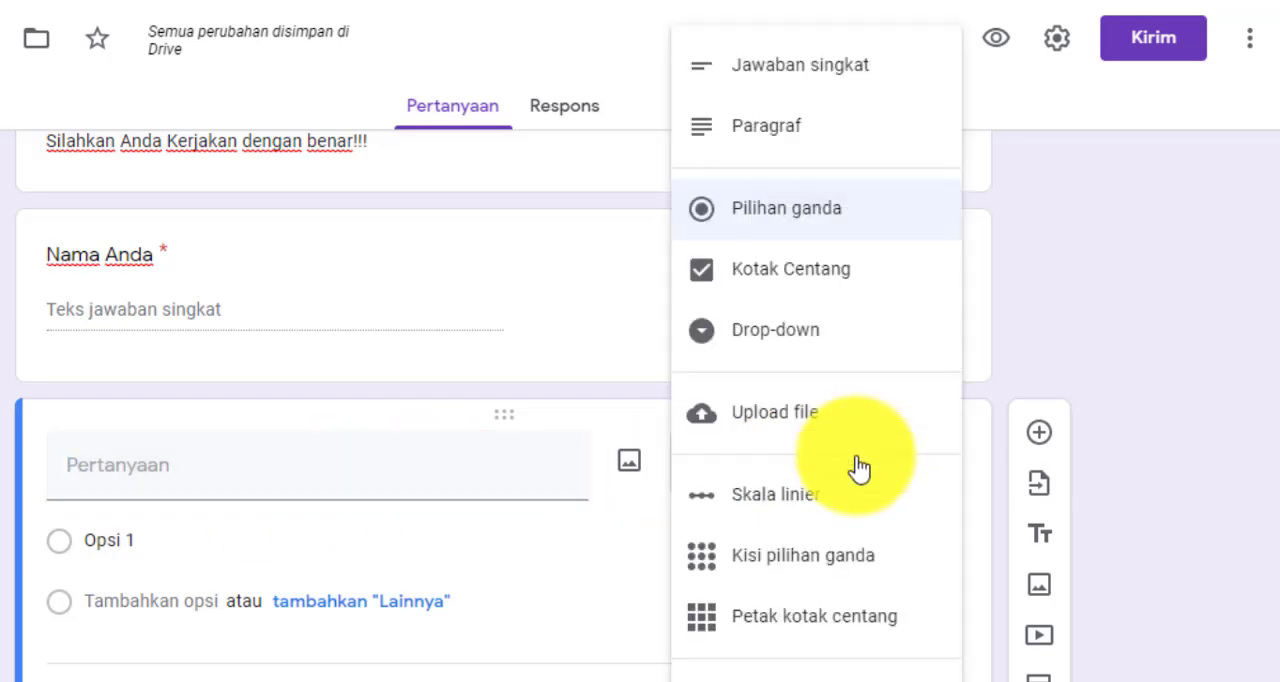
click(322, 488)
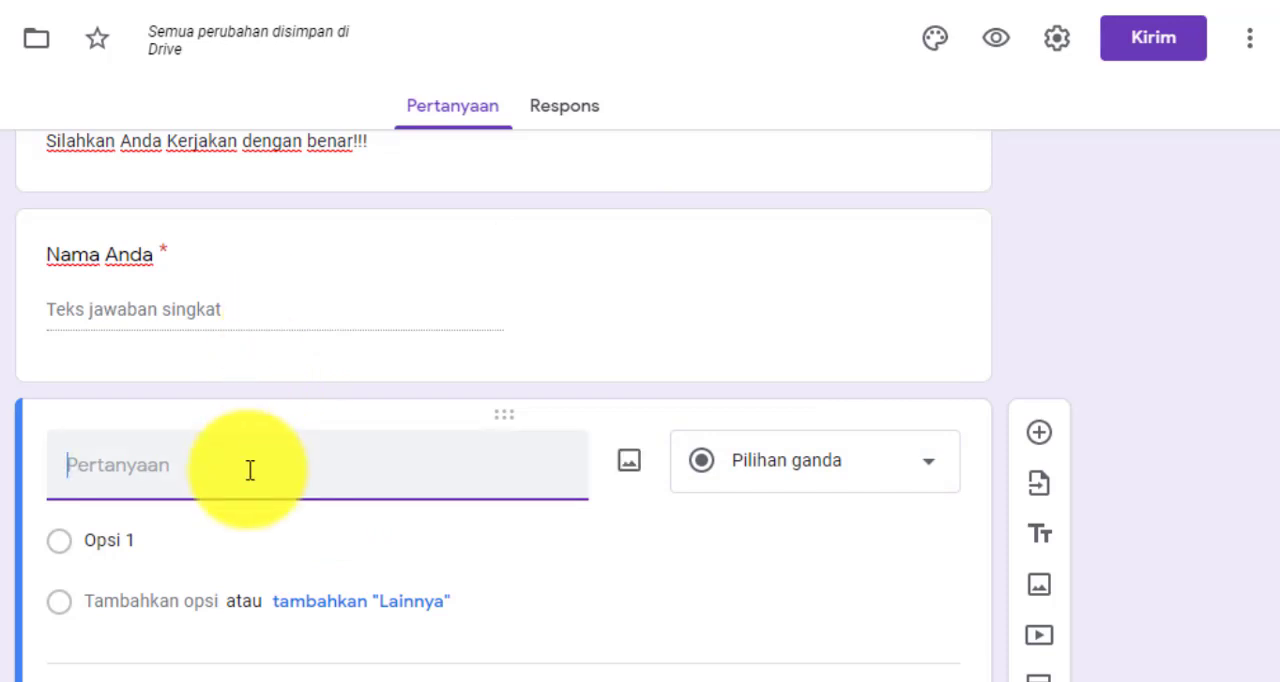
text(Kelas)
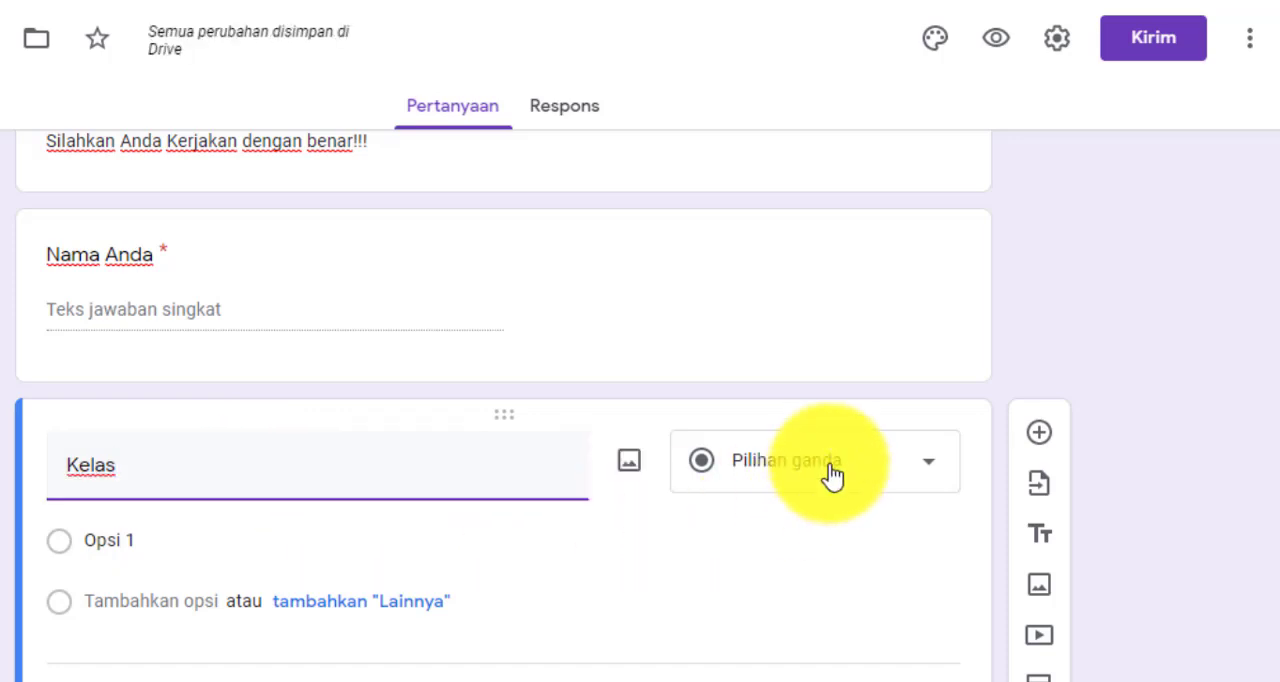
Set the first answer option of the Kelas question to "XI TKJ 1"
click(106, 543)
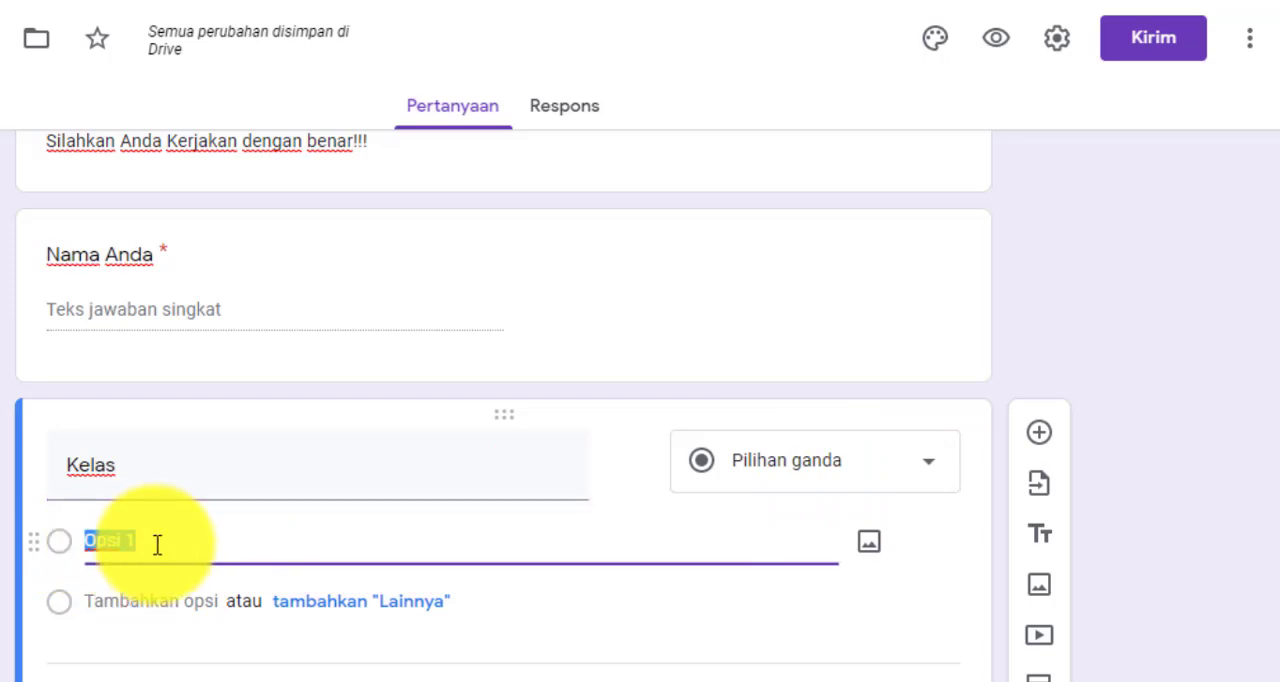
text(XI TL)
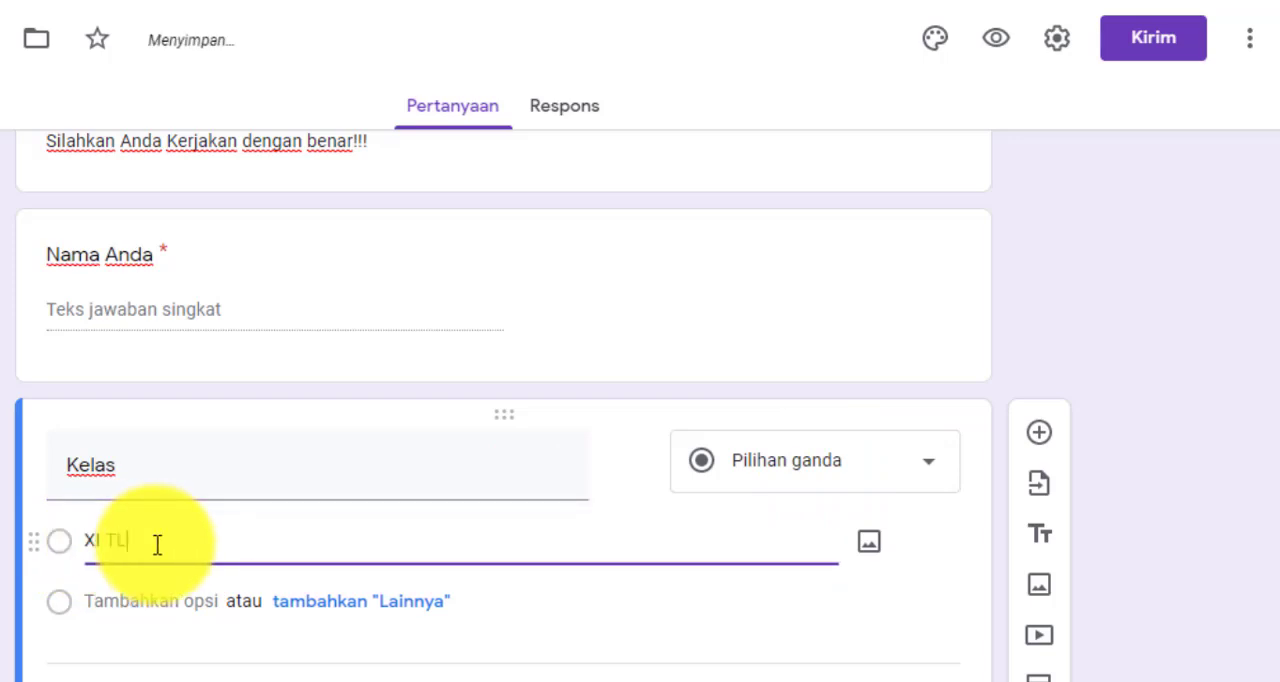
key(BackSpace)
text(KJ 1)
Add a "Lainnya" choice and a second answer option "Xi TKJ 2" to the Kelas question
click(314, 604)
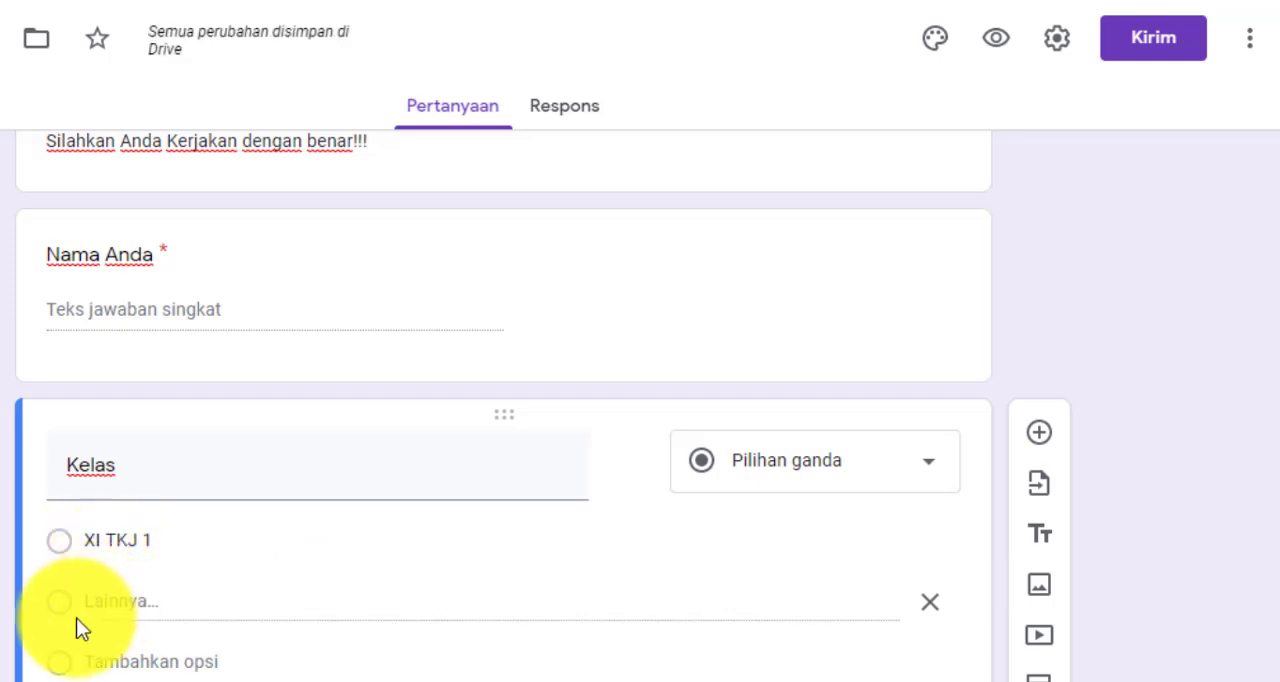
click(151, 660)
click(163, 603)
triple_click(163, 603)
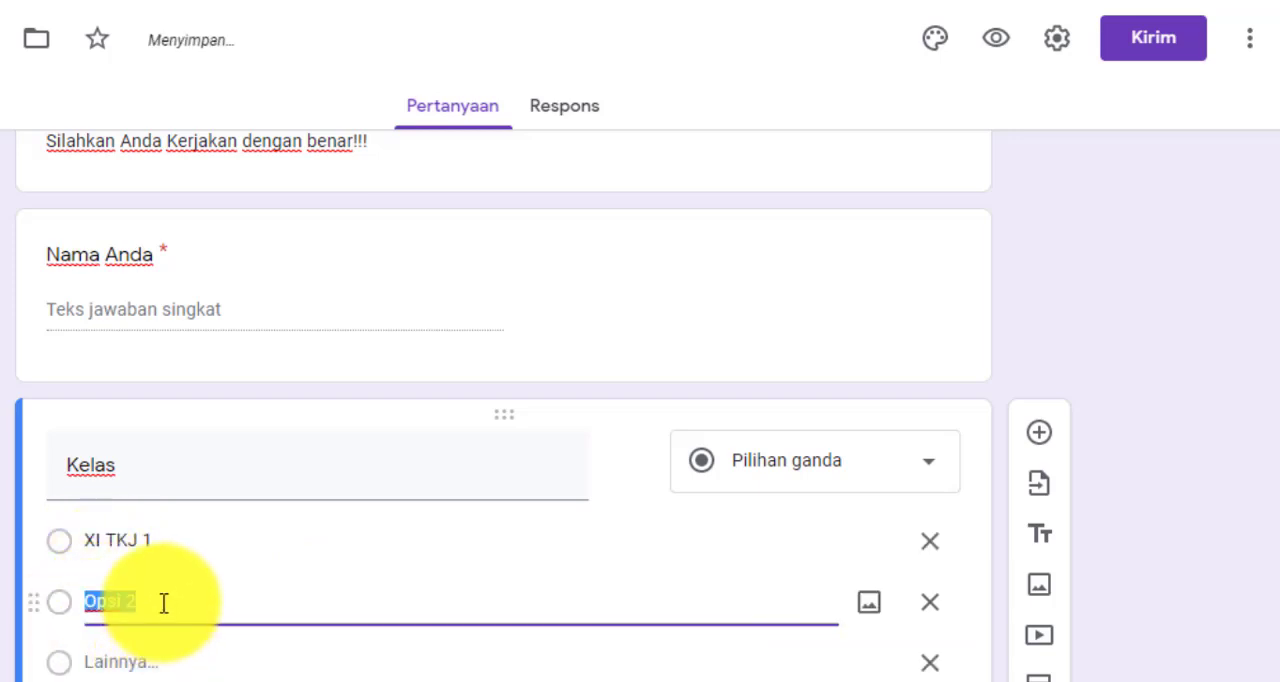
text(Xi TK)
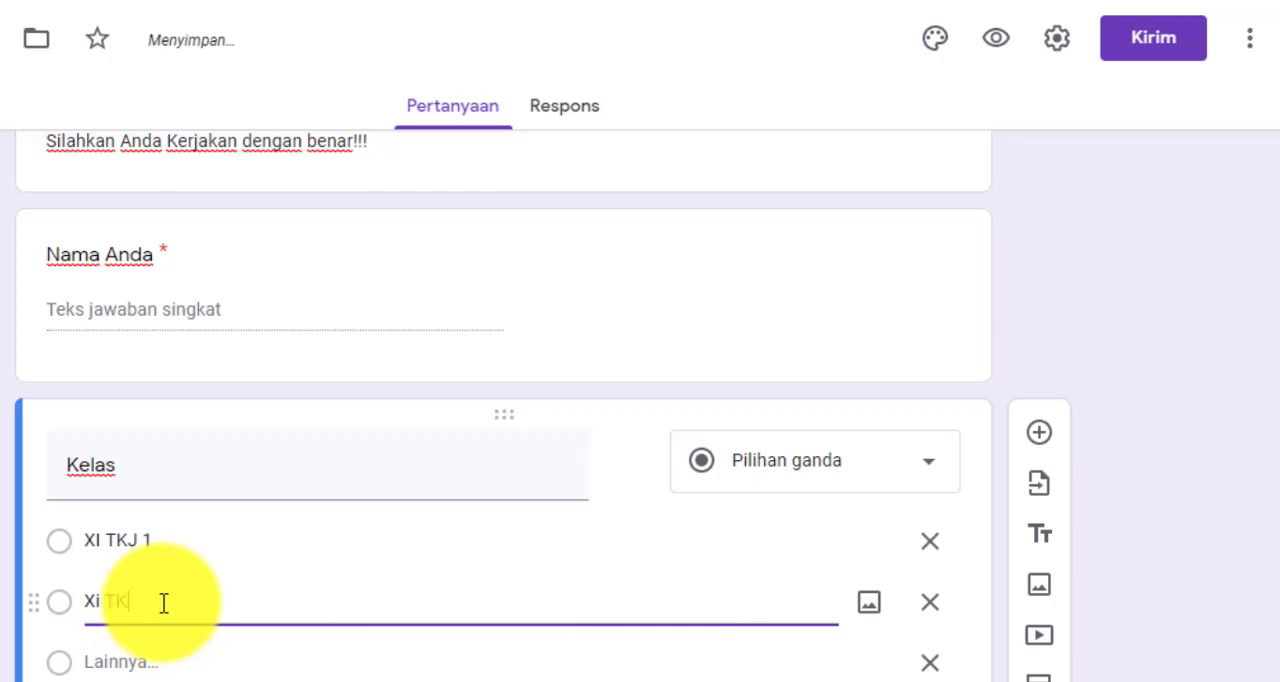
text(J 2)
Add "XI TKJ 3" as the third answer option of the Kelas question
click(180, 662)
click(180, 657)
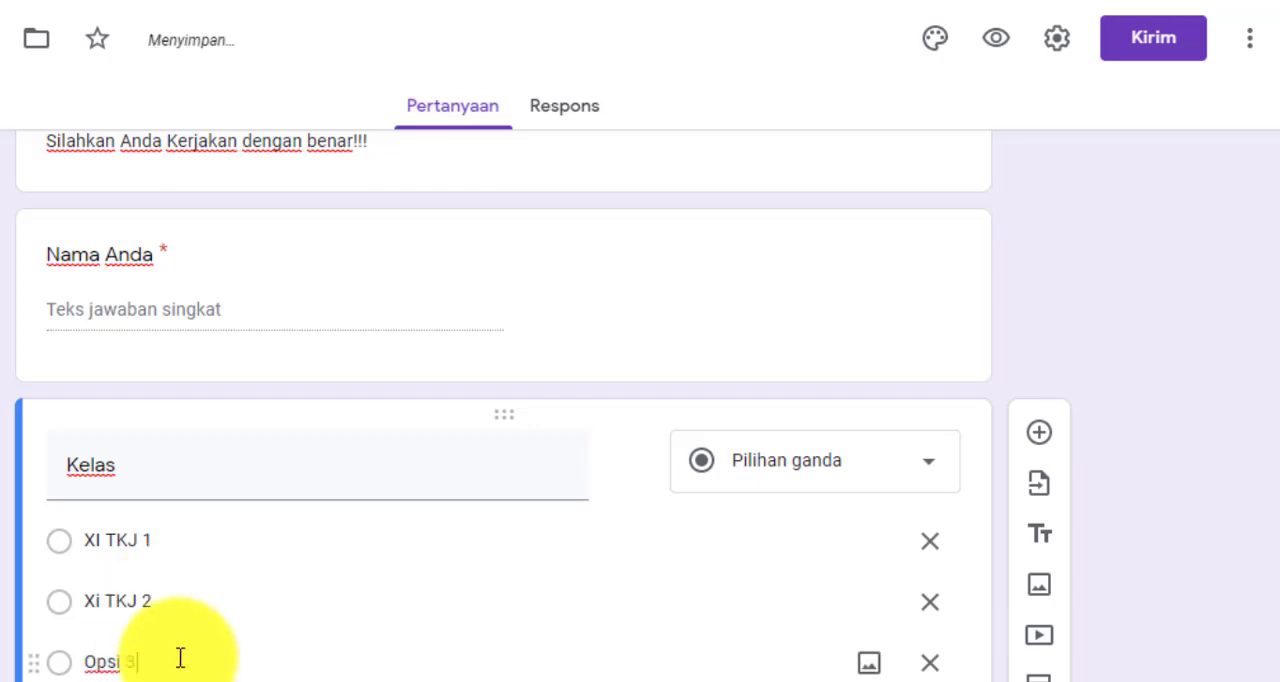
click(180, 657)
key(BackSpace)
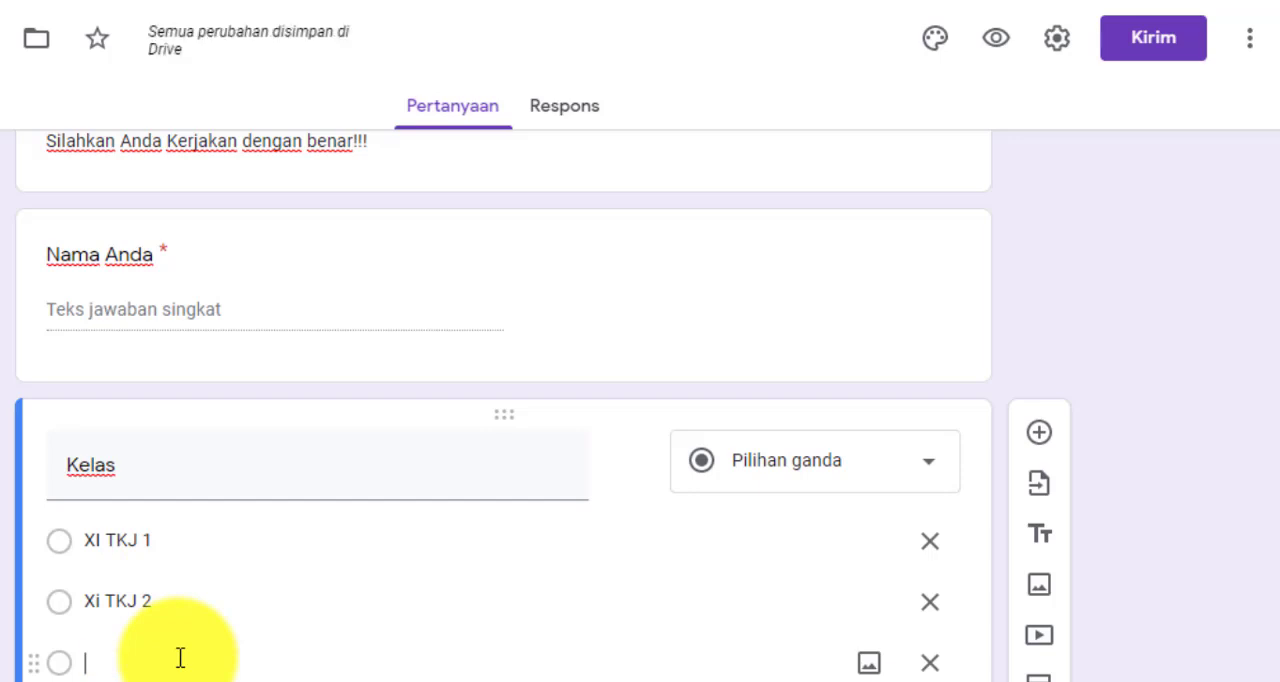
text(XI TKJ 3)
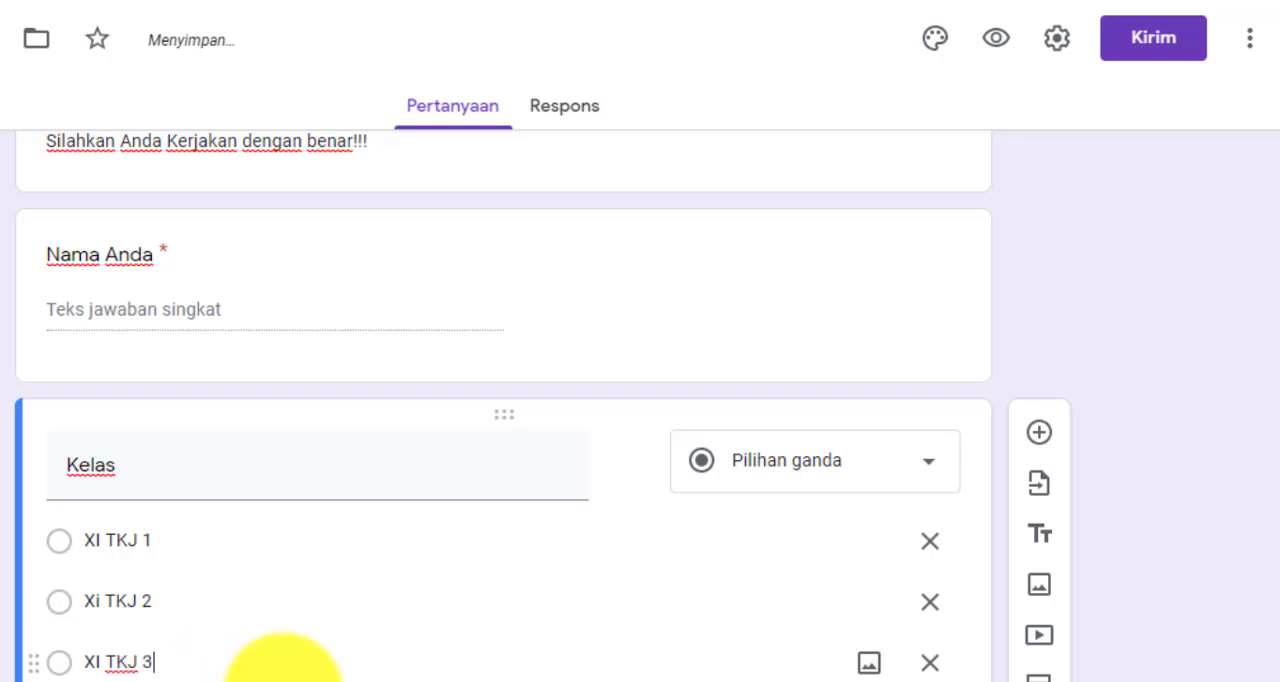
Remove the "Lainnya" choice from the Kelas question
scroll(500, 640, down, 1)
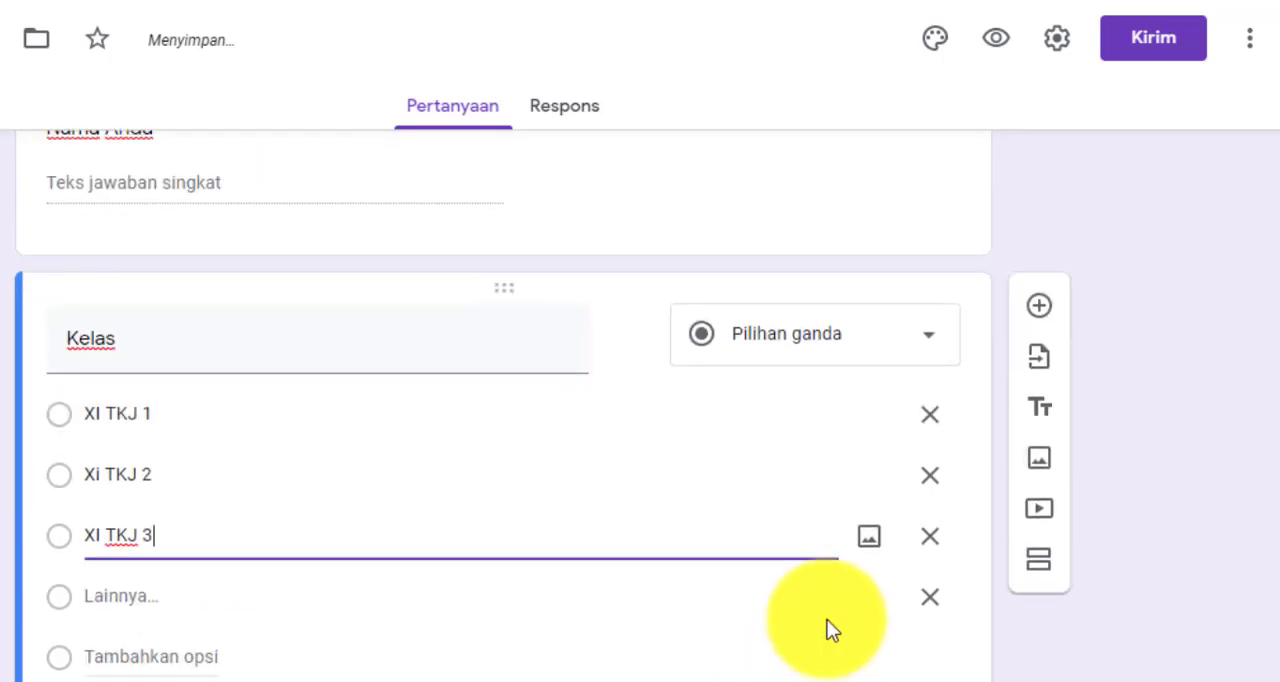
click(929, 605)
click(236, 420)
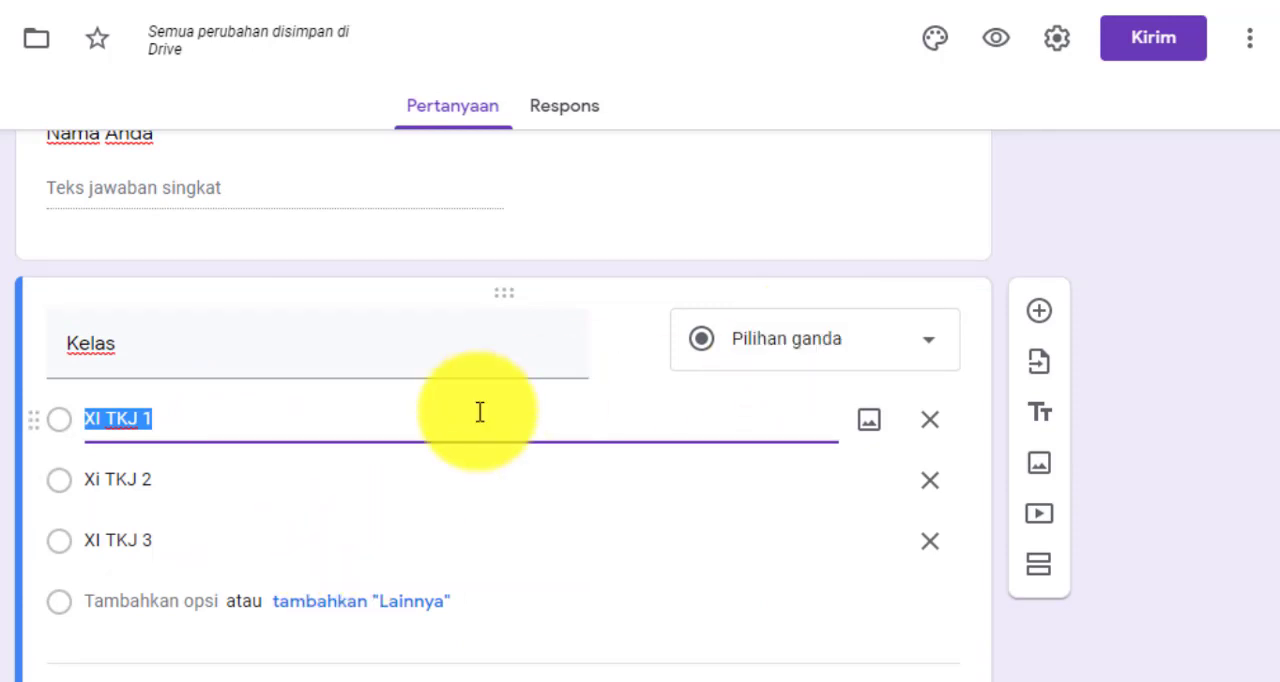
click(255, 420)
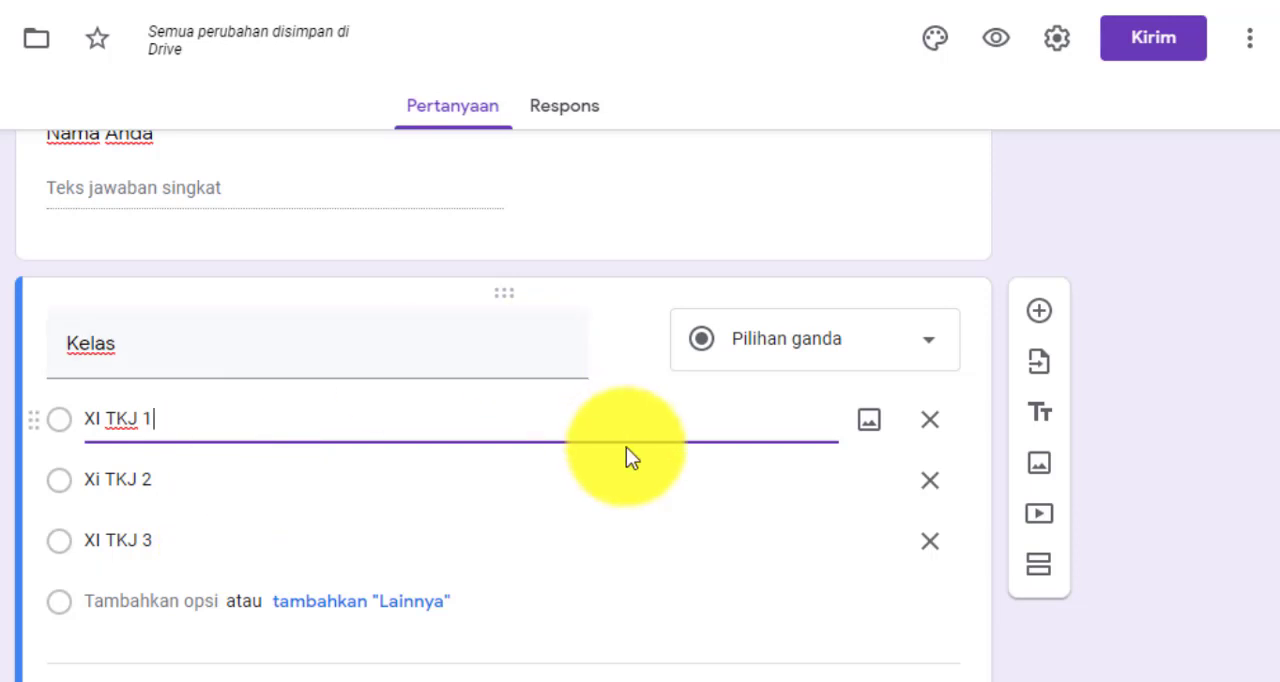
Make the Kelas question required
scroll(700, 495, up, 2)
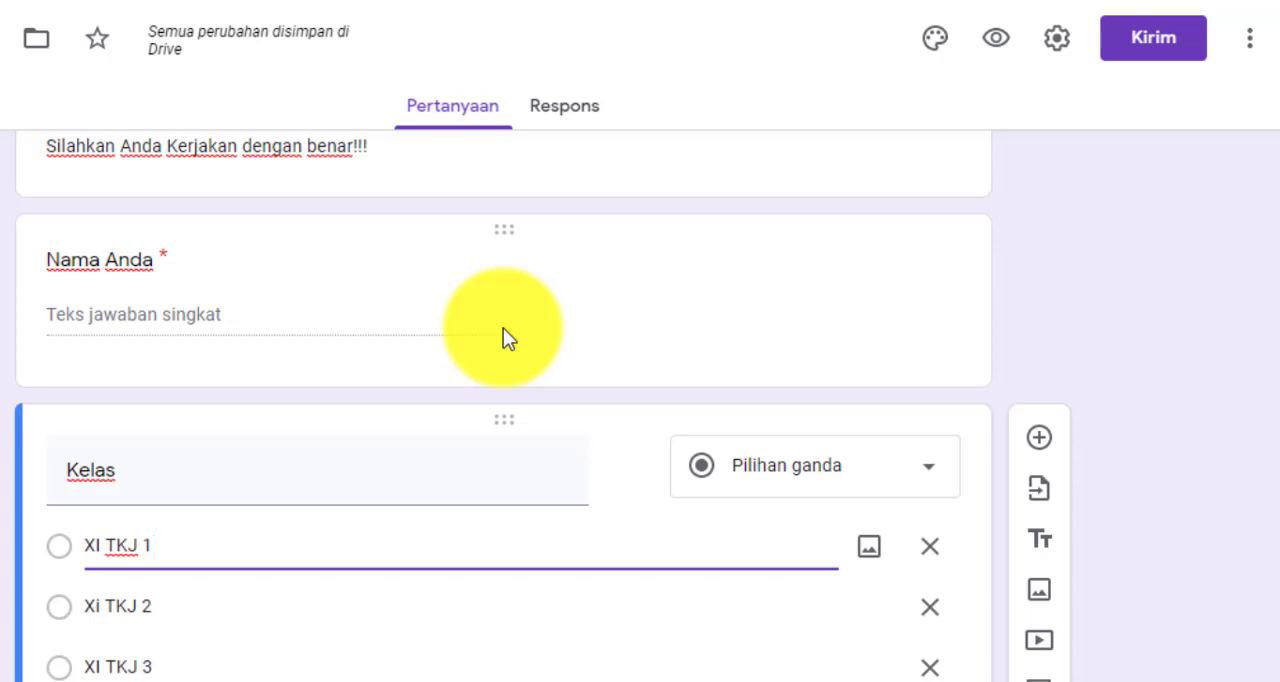
scroll(510, 335, down, 1)
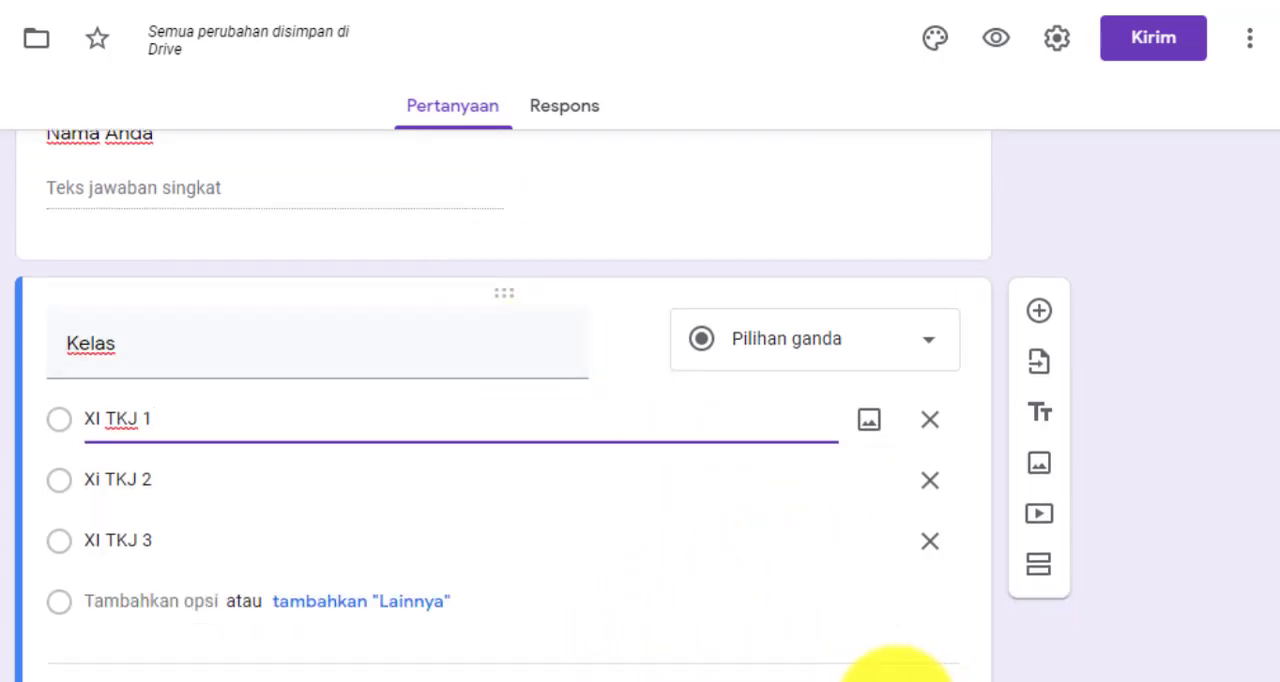
click(896, 681)
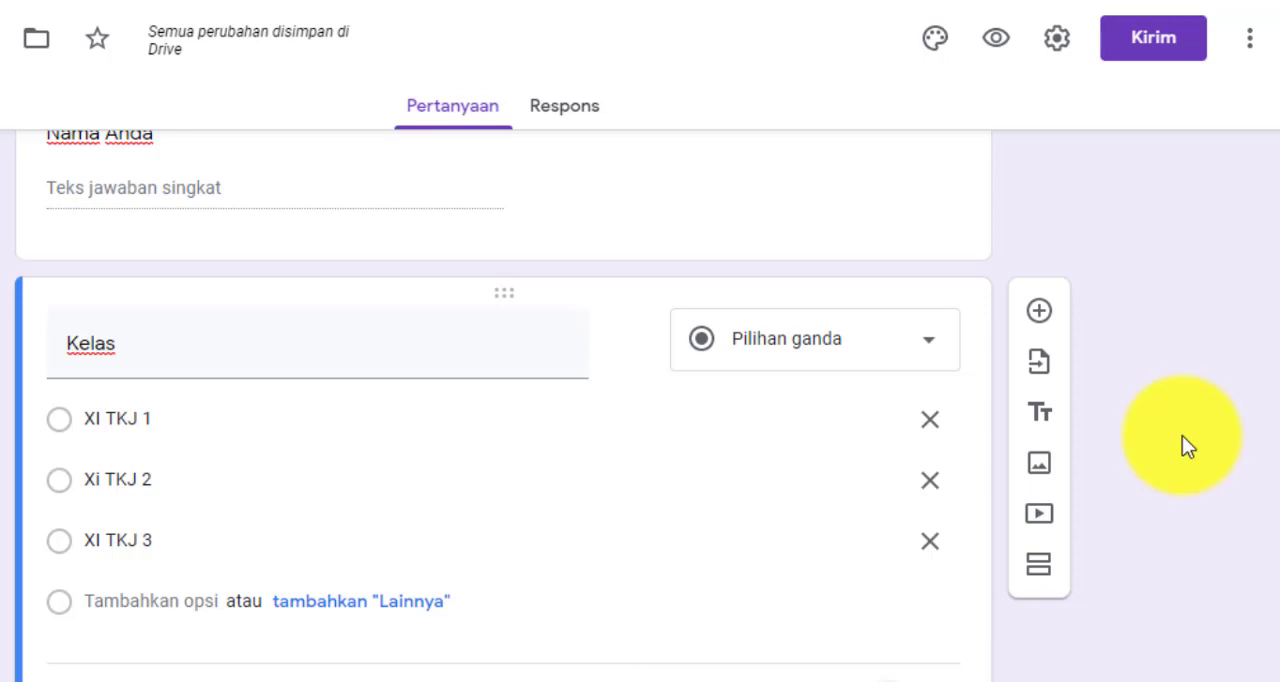
Add a new section after the Kelas question and select its placeholder title
scroll(1182, 435, up, 3)
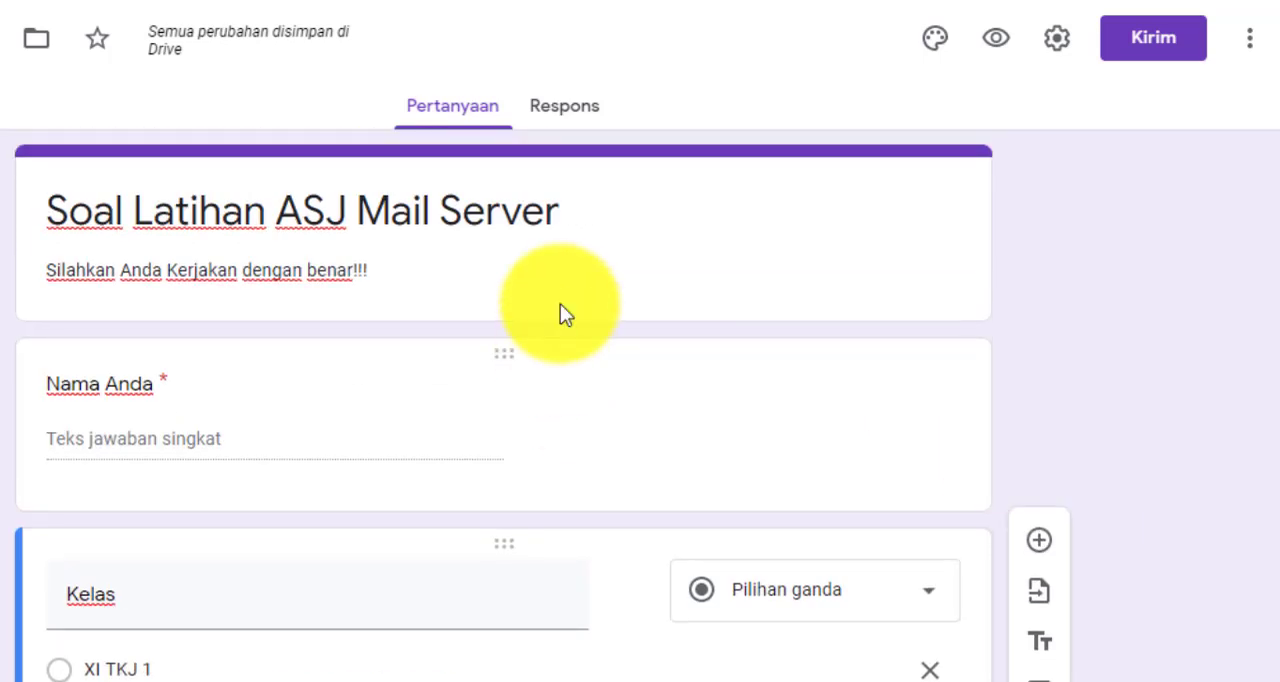
scroll(534, 394, down, 1)
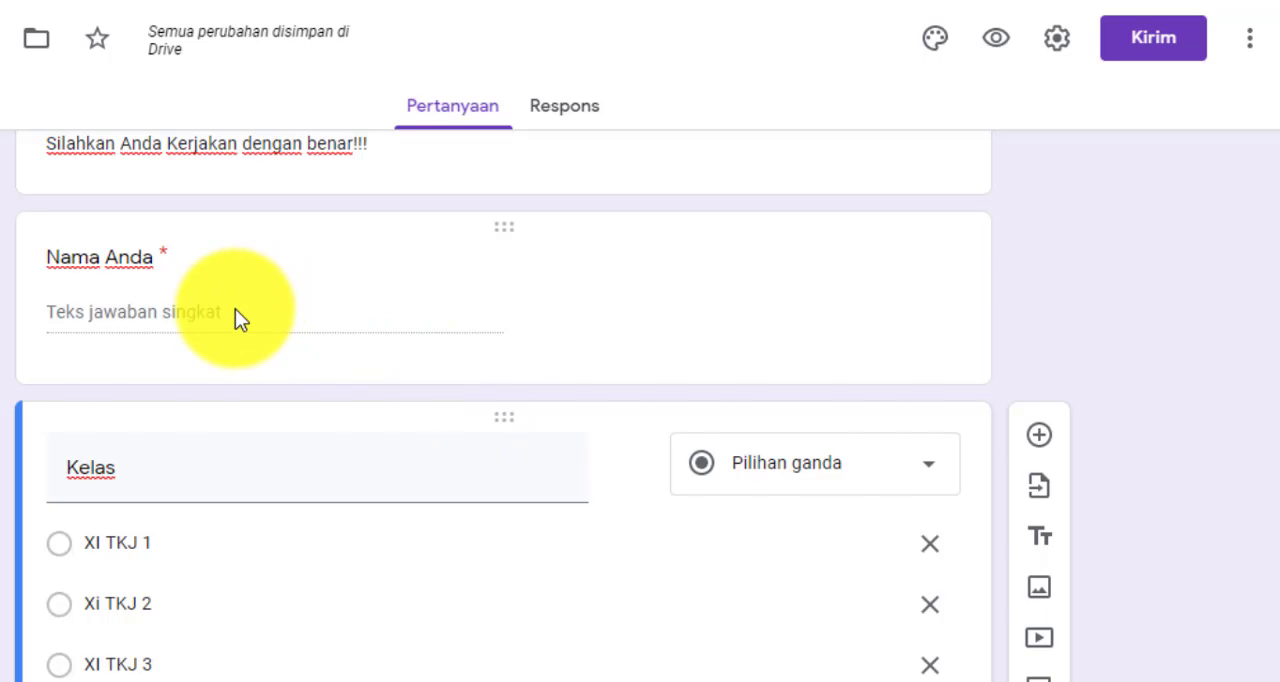
scroll(357, 314, down, 1)
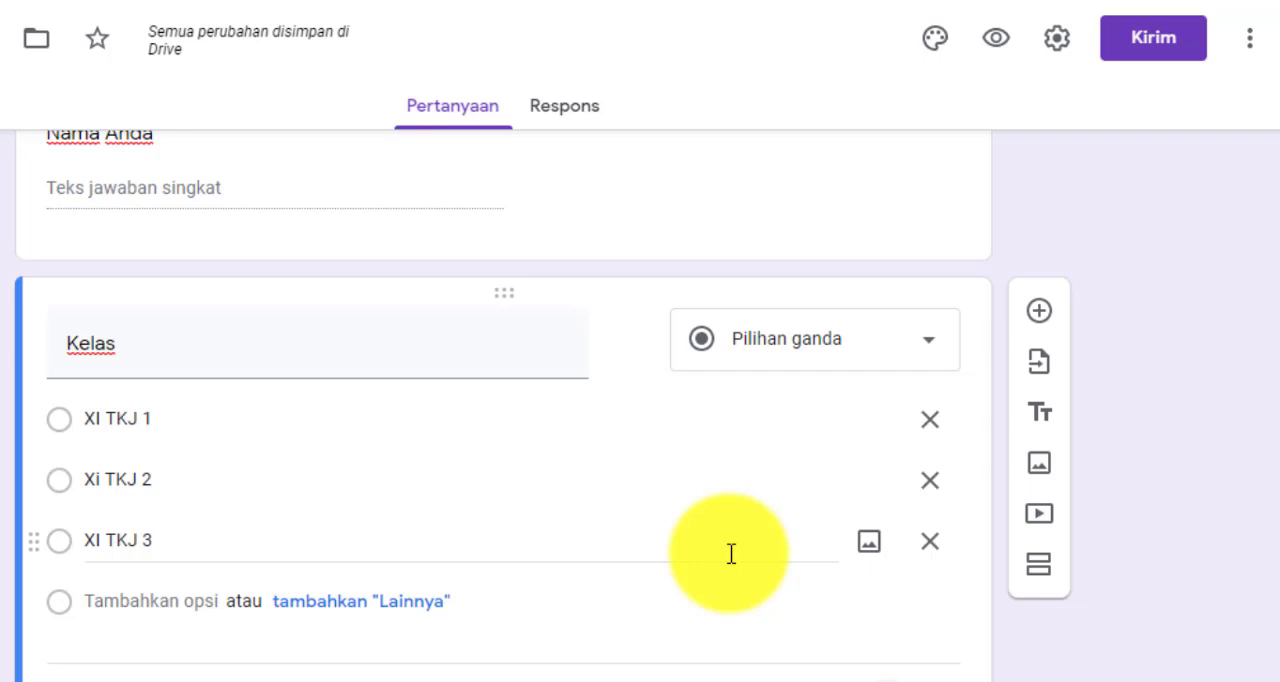
scroll(731, 553, up, 3)
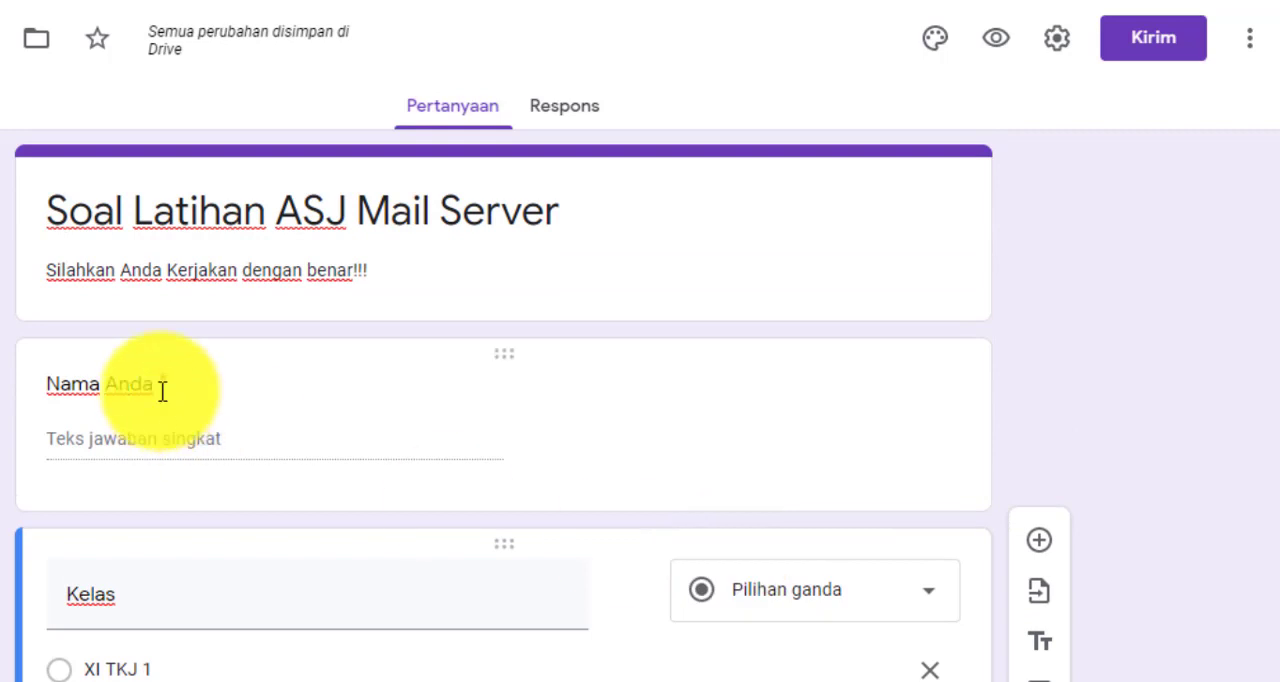
scroll(250, 442, down, 3)
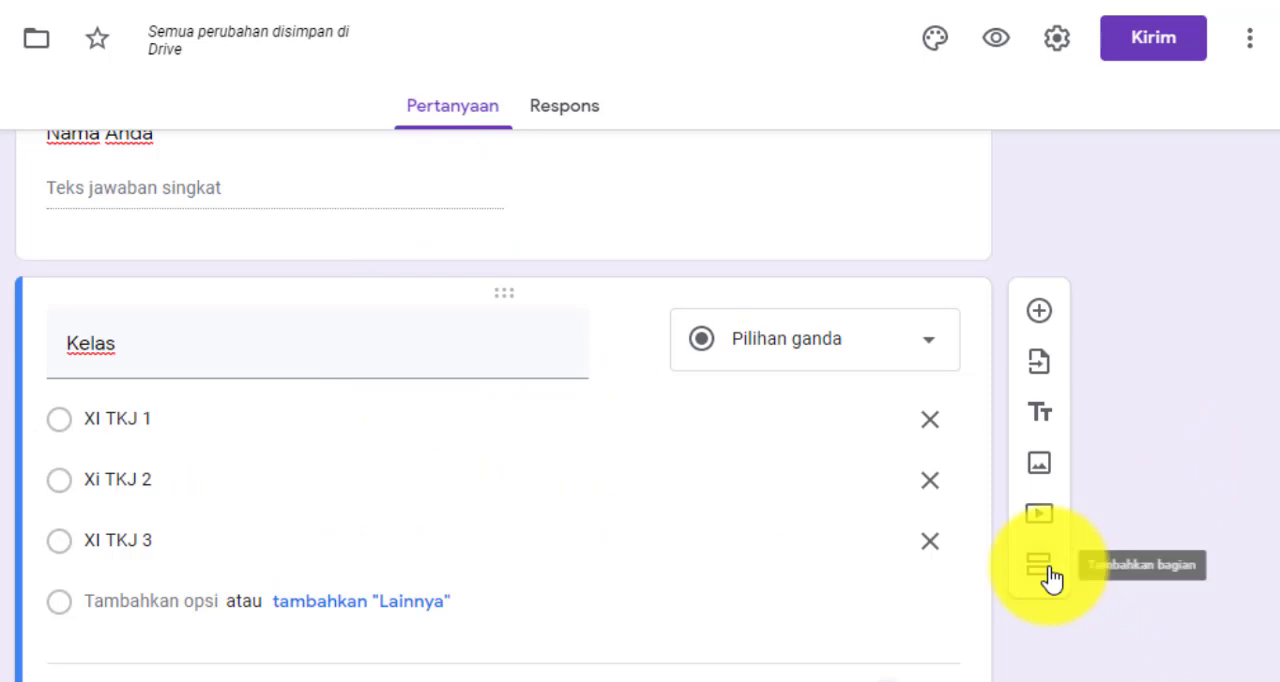
click(1012, 552)
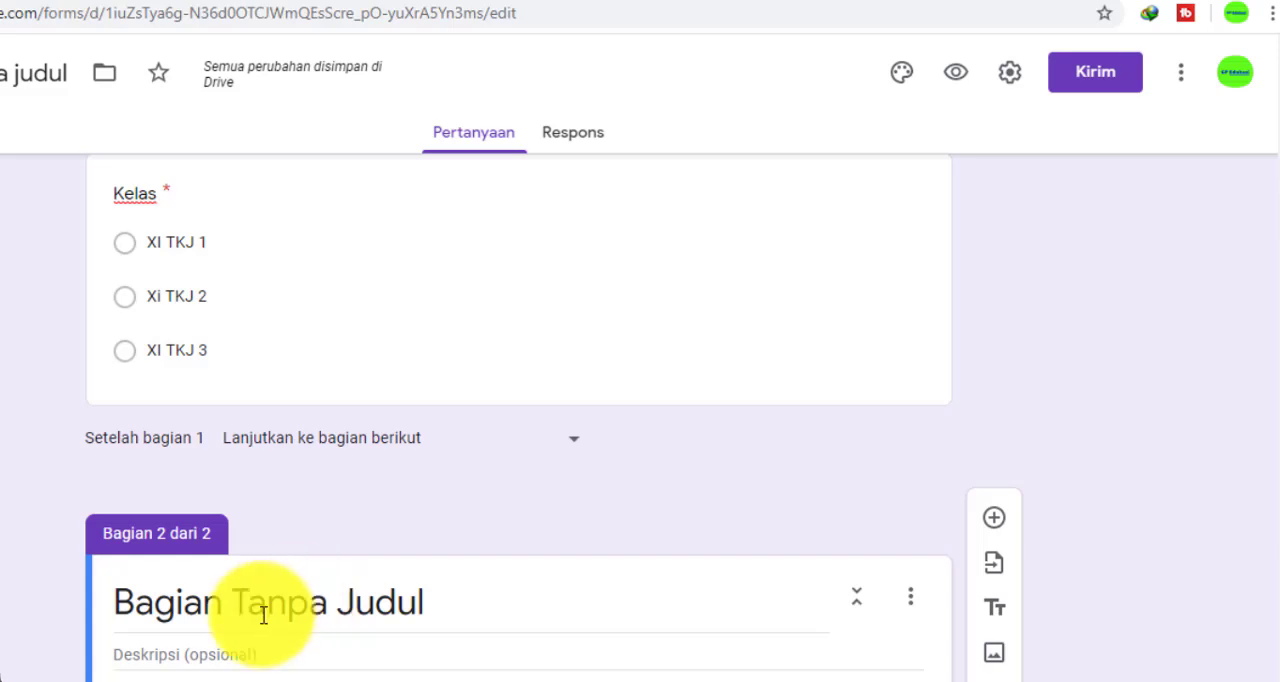
click(492, 615)
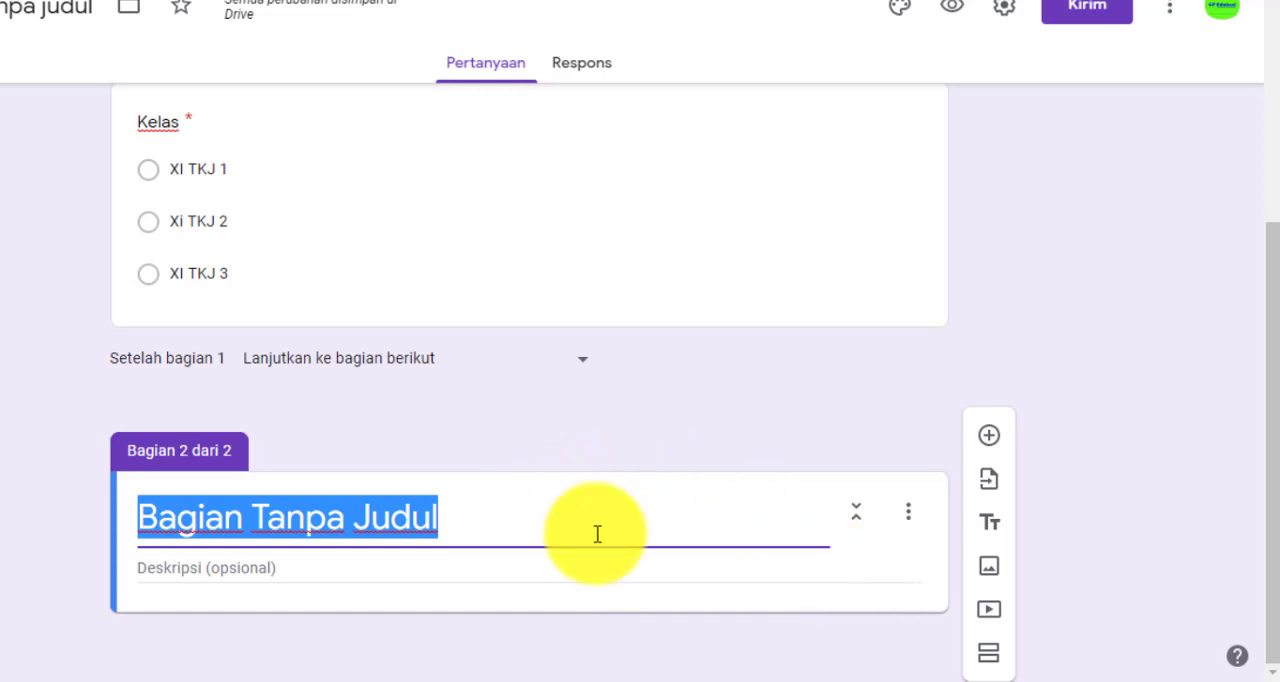
click(988, 614)
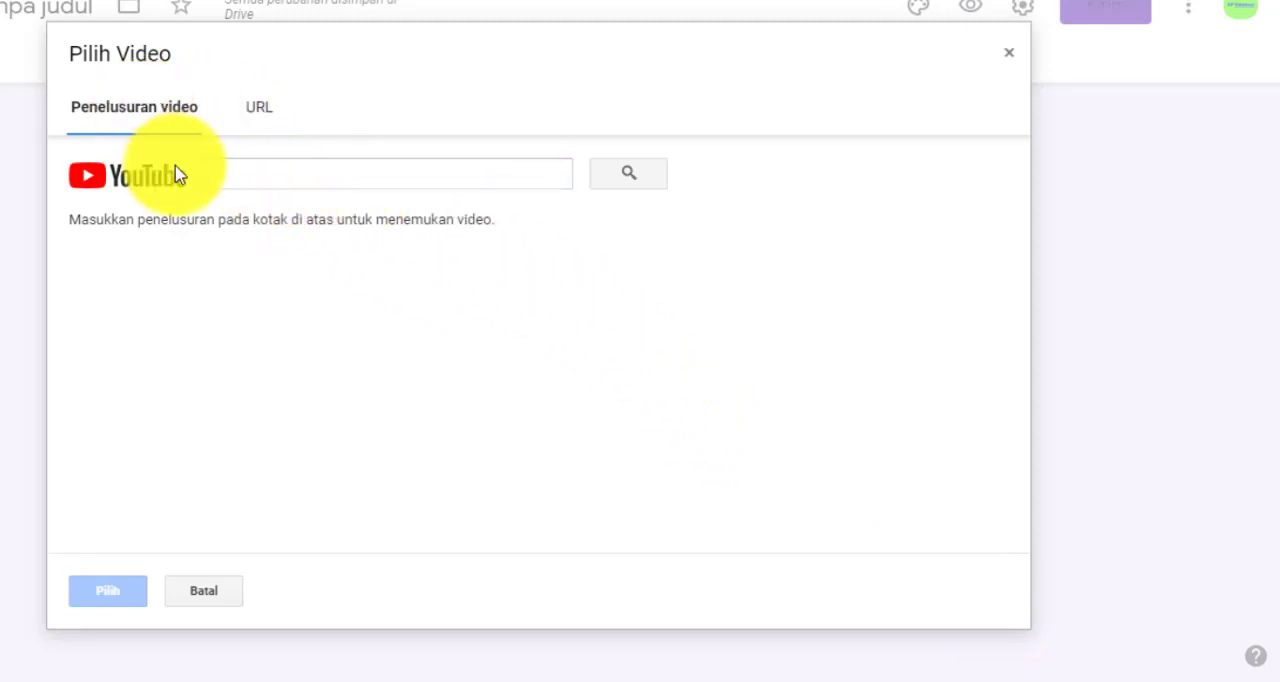
click(269, 177)
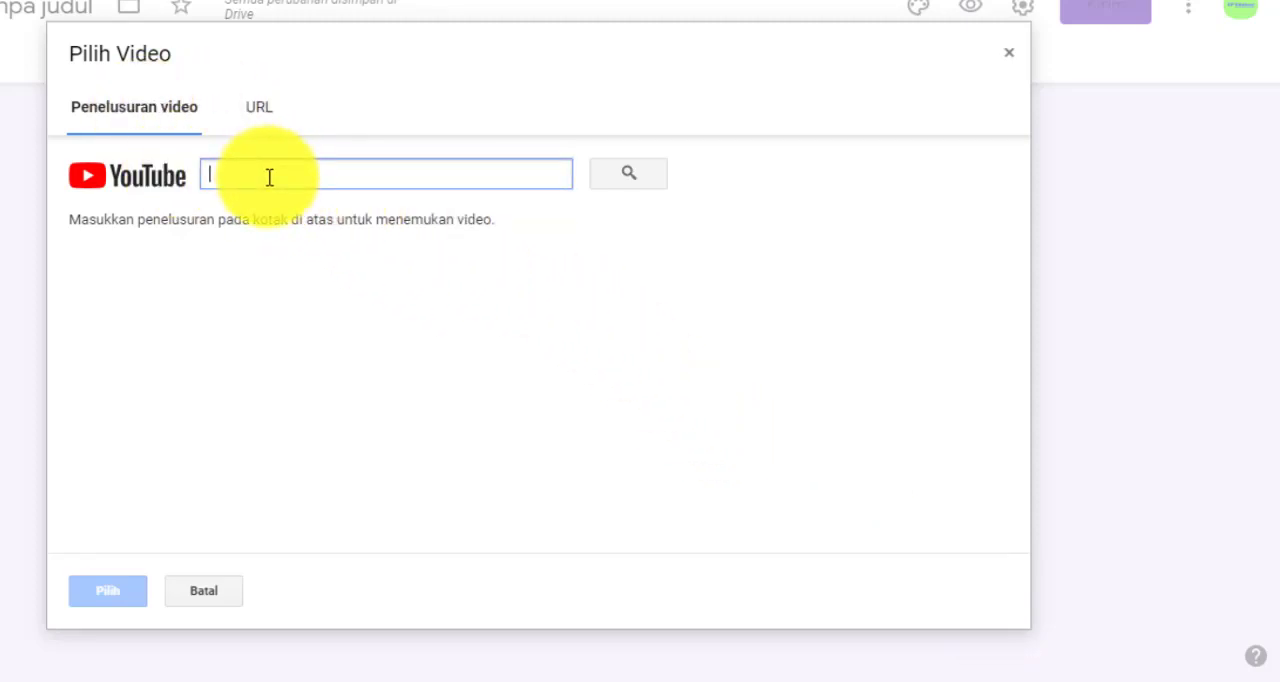
click(262, 110)
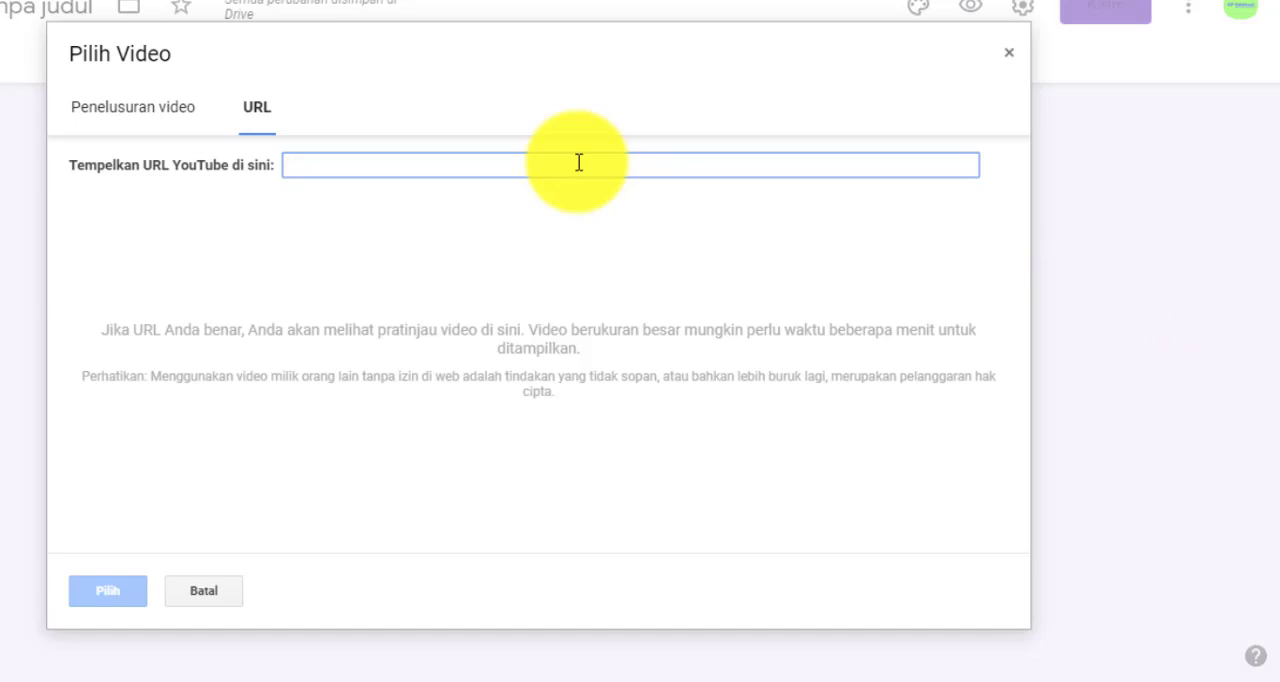
click(168, 118)
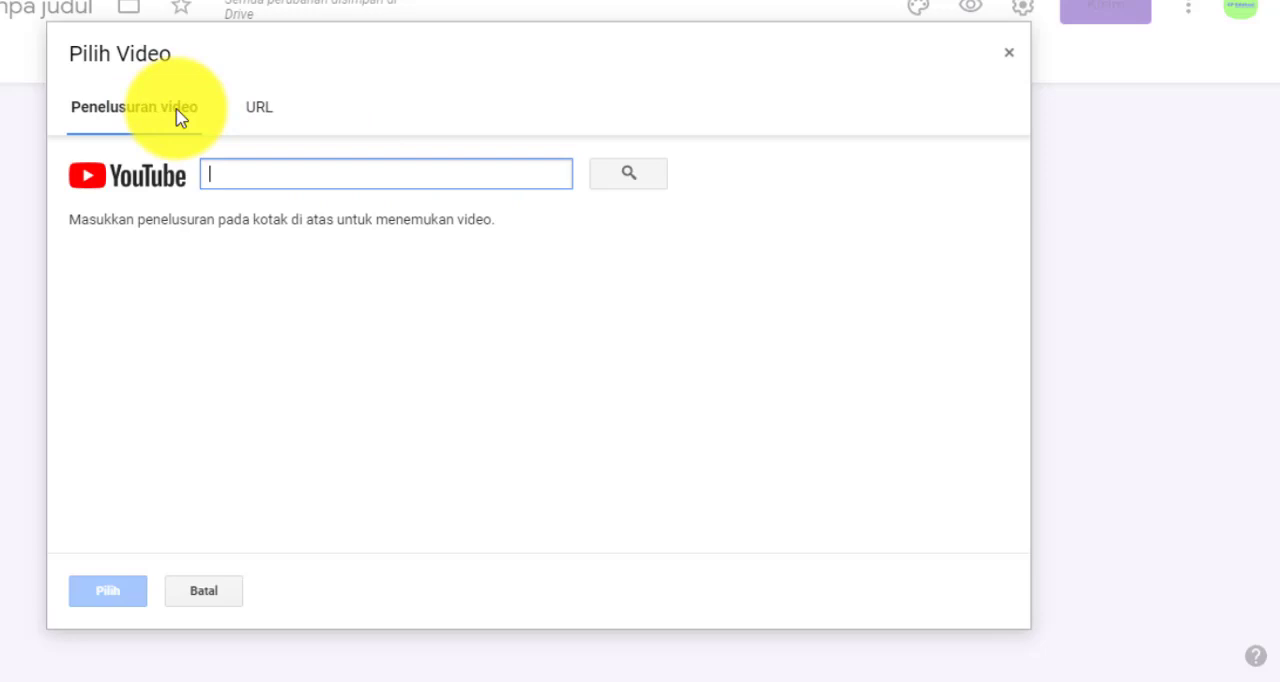
click(275, 126)
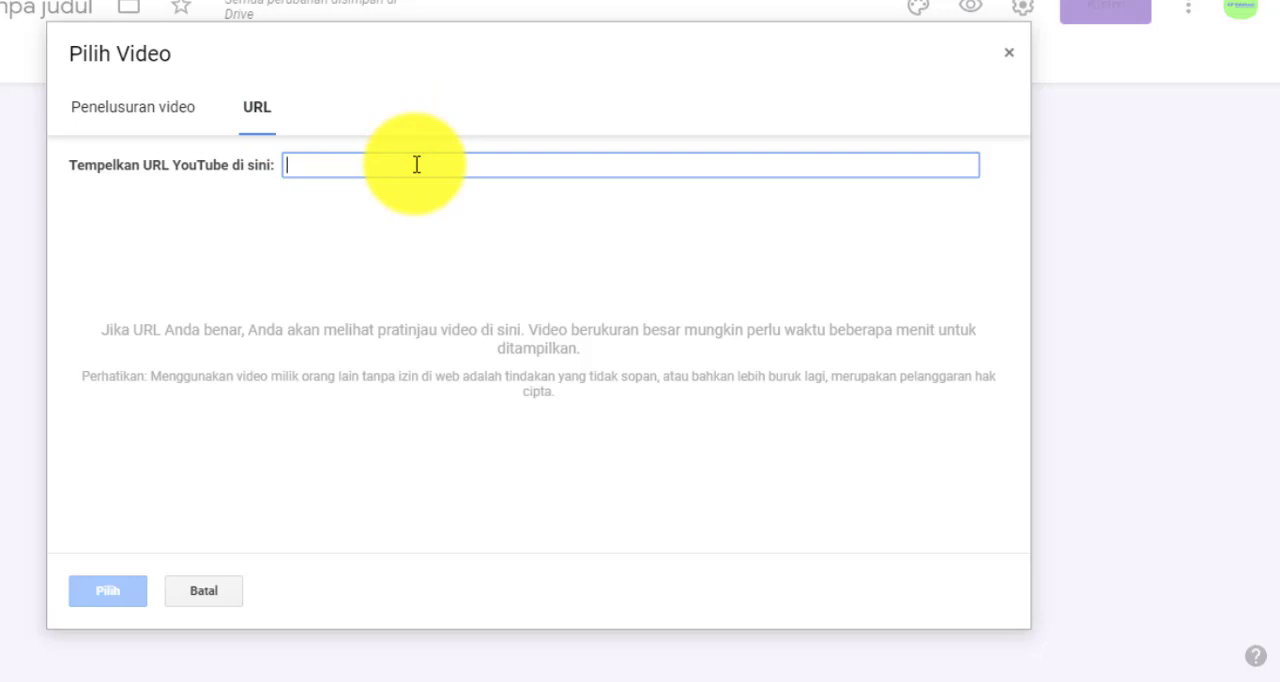
text(https://youtu.be/eVpi9hCyGtw)
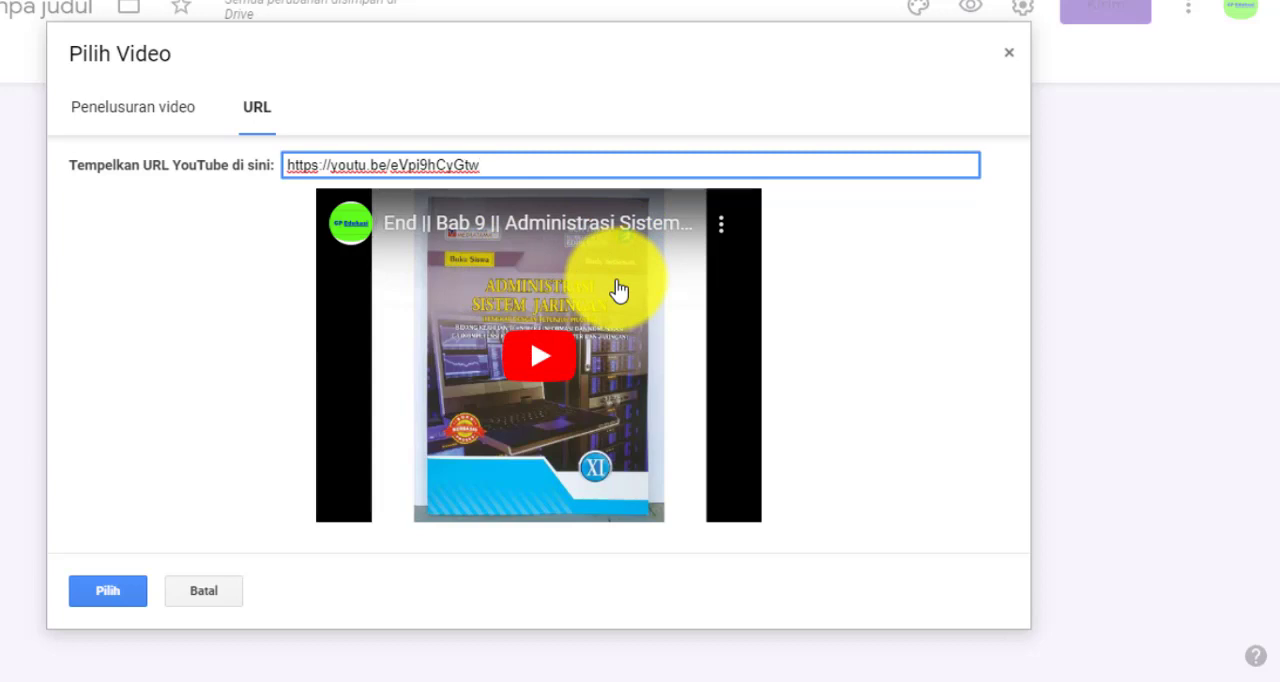
click(86, 594)
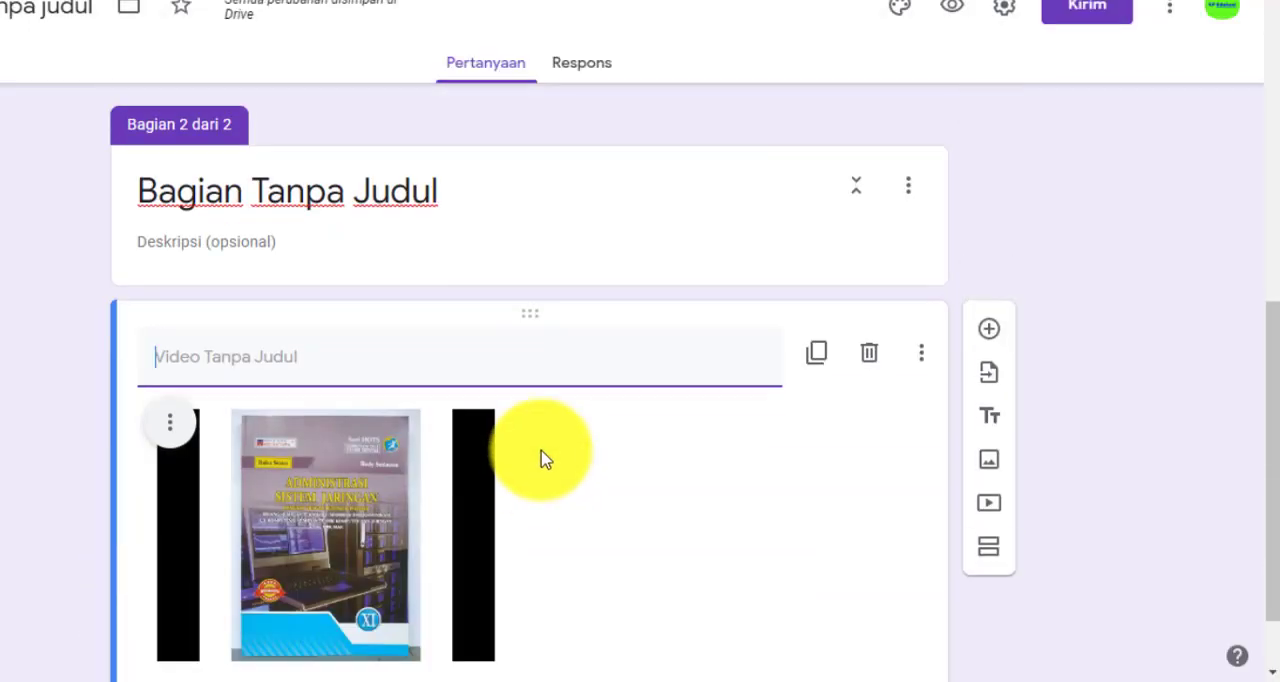
Title the second section "Silahkan Anda Simak Video Berikut"
scroll(432, 424, down, 1)
scroll(540, 449, up, 1)
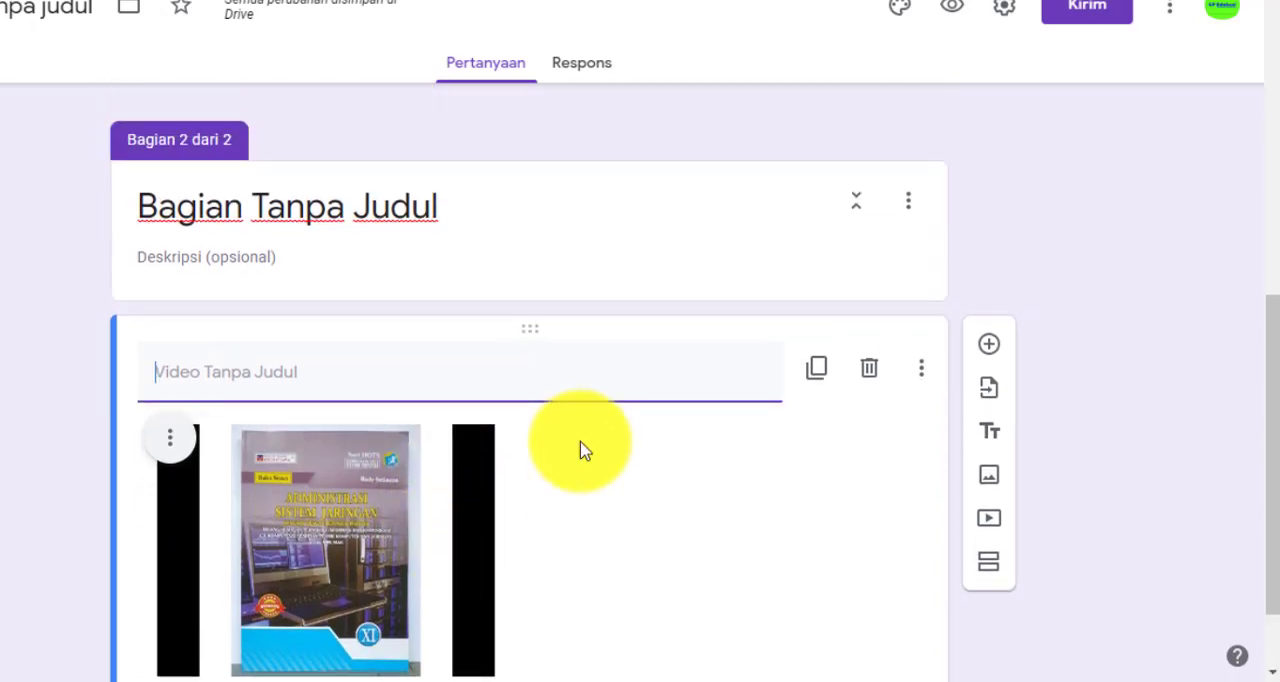
click(443, 206)
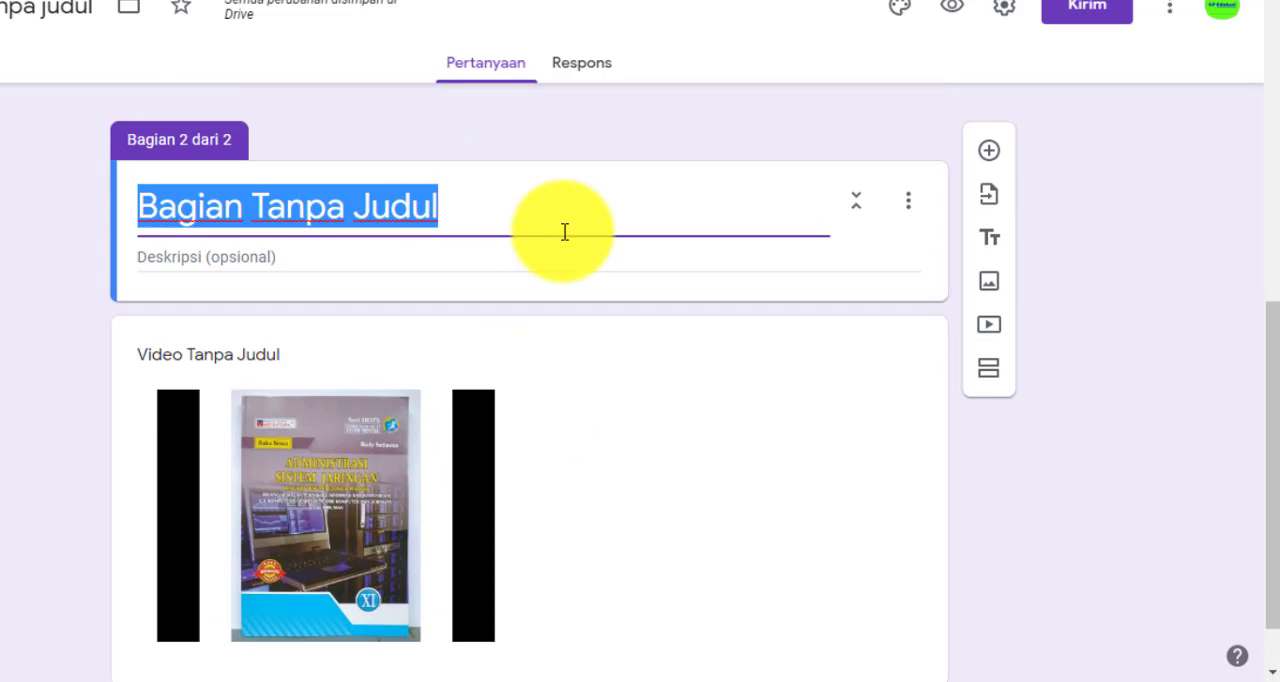
text(Sila)
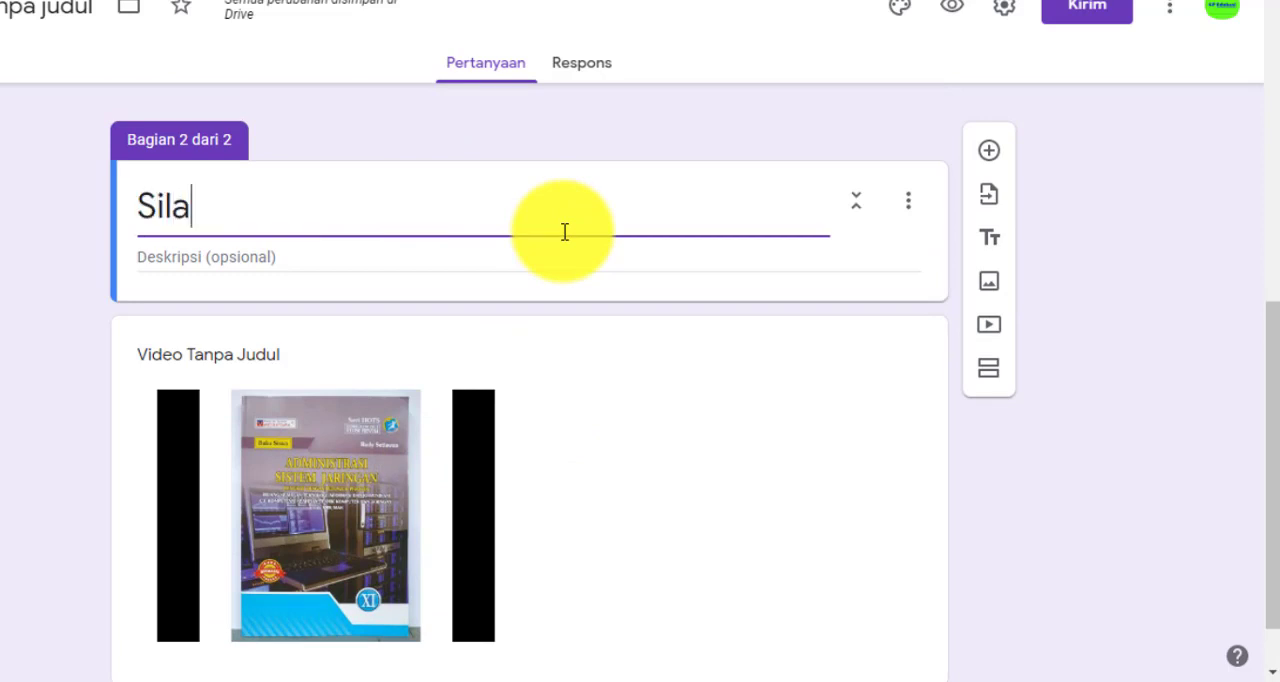
text(hkan A)
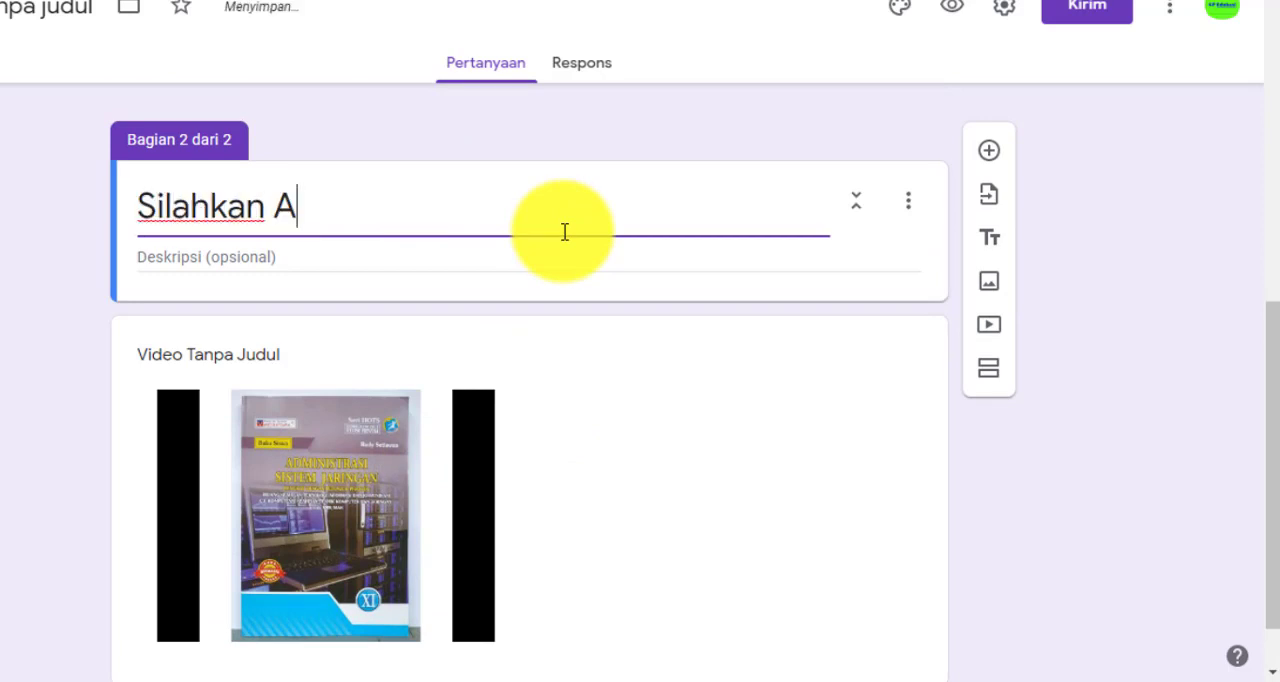
text(nda Simak)
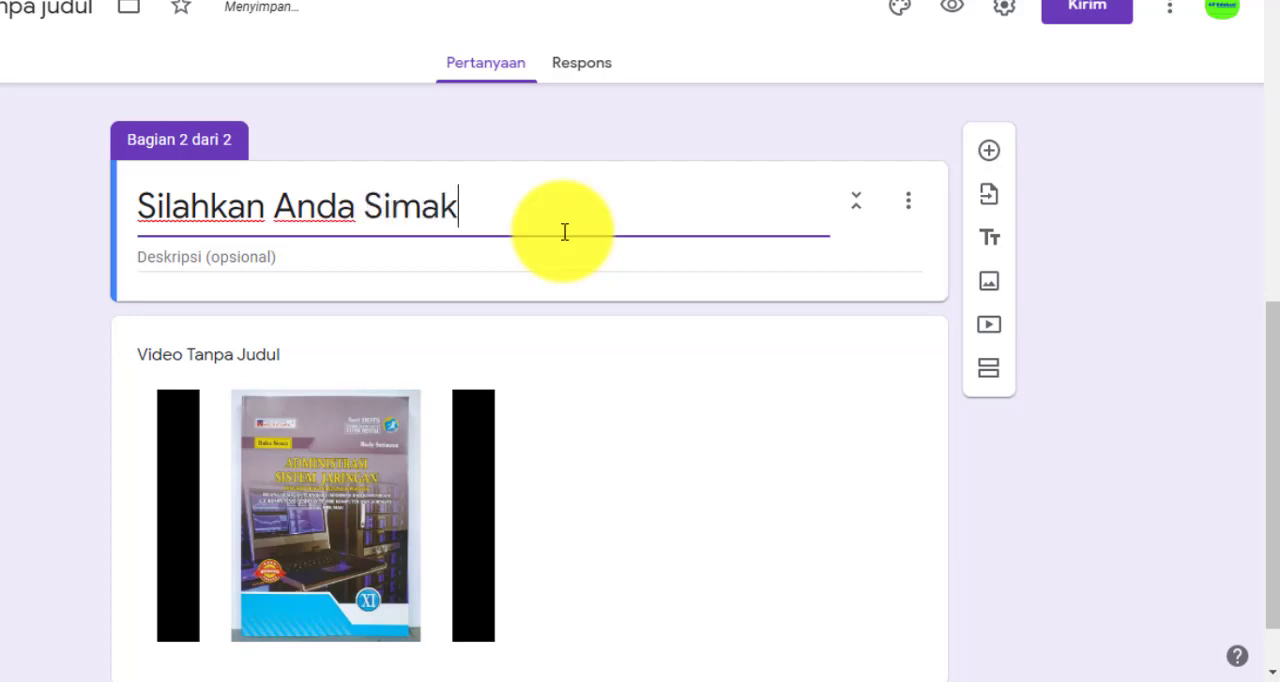
text( Video )
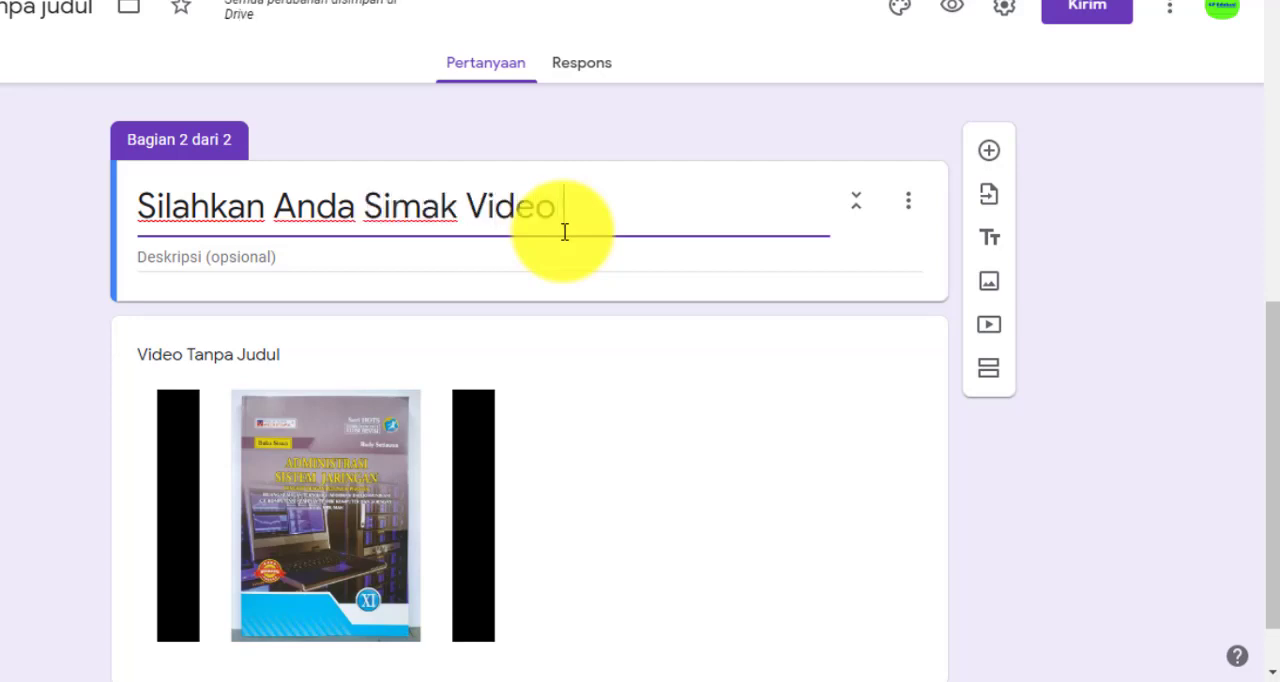
text(Berikut)
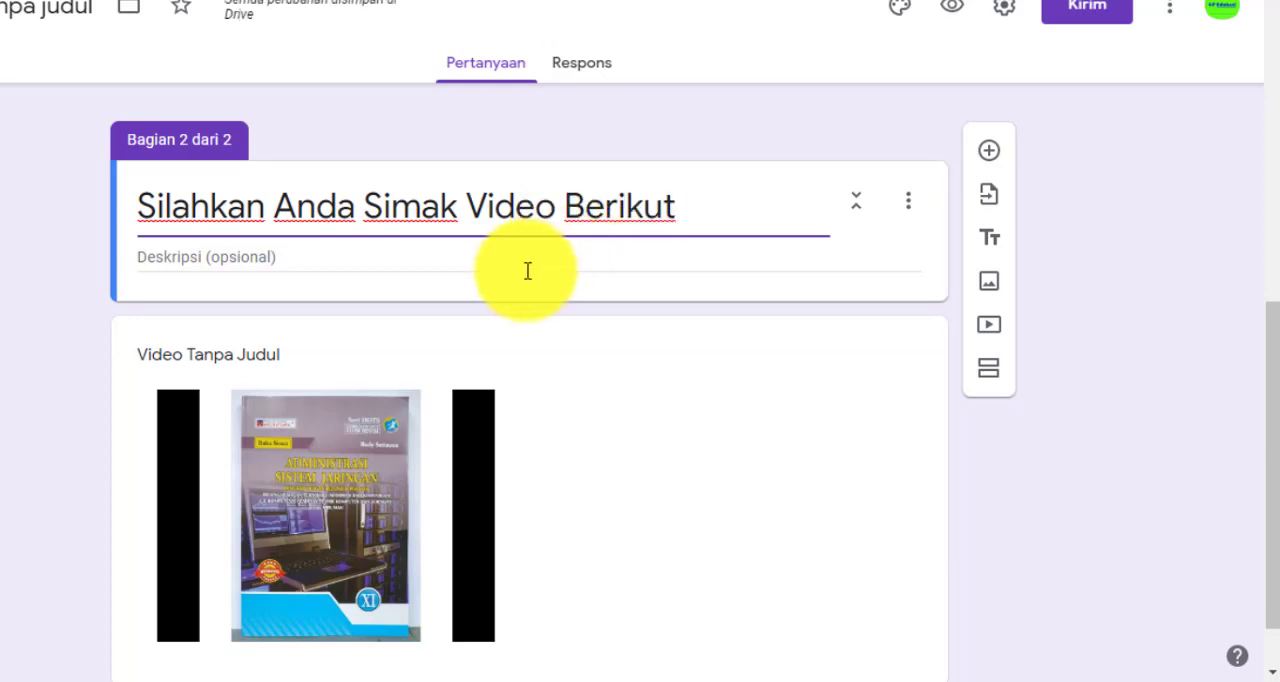
click(535, 260)
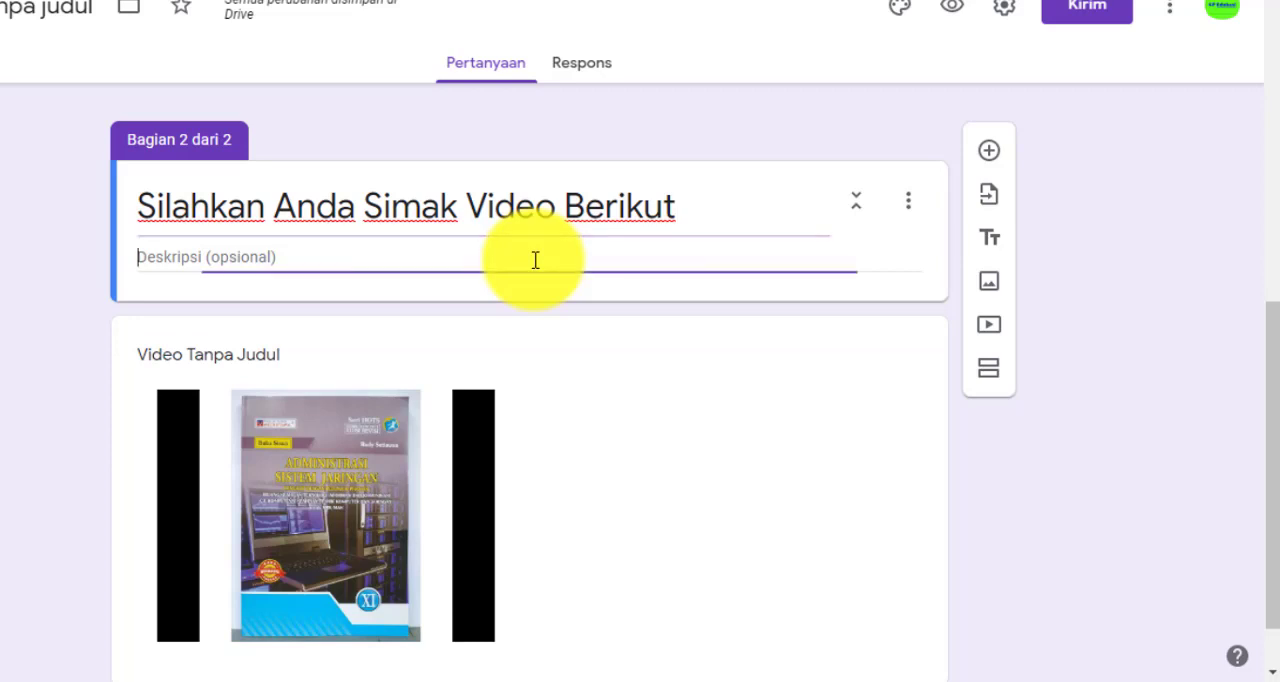
Give the inserted video the title "Bab 9 materi ASJ (mail server)"
scroll(903, 360, down, 1)
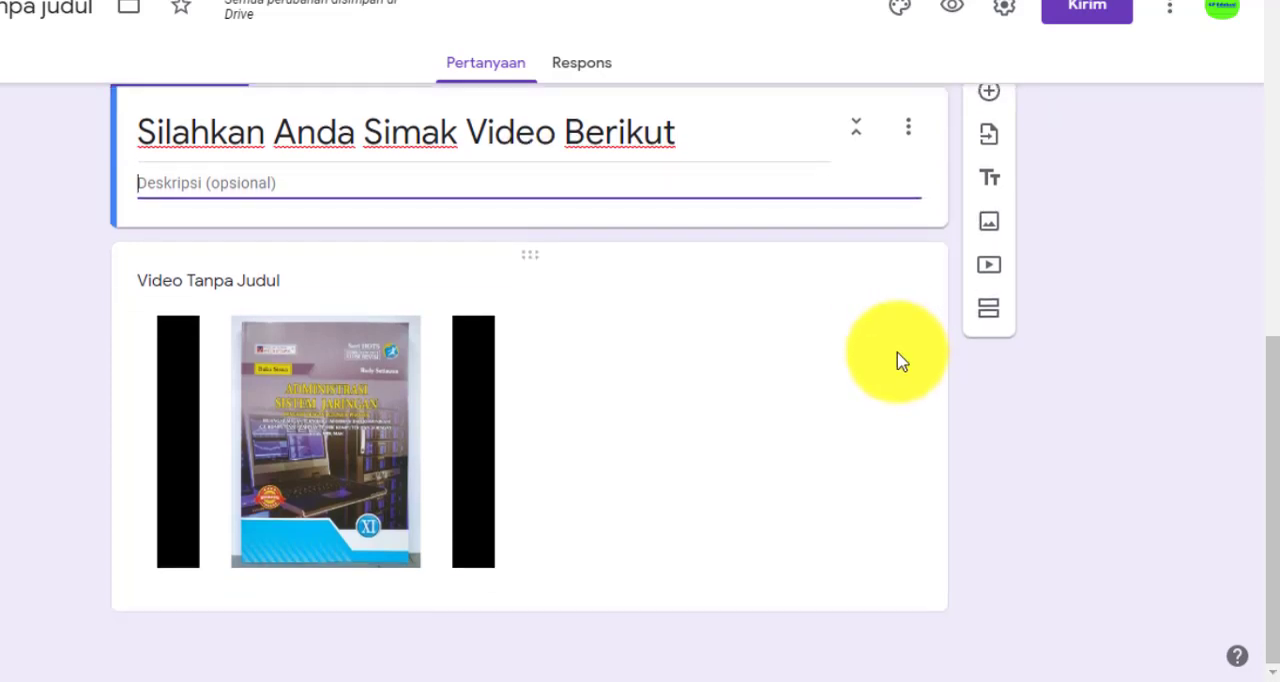
click(252, 285)
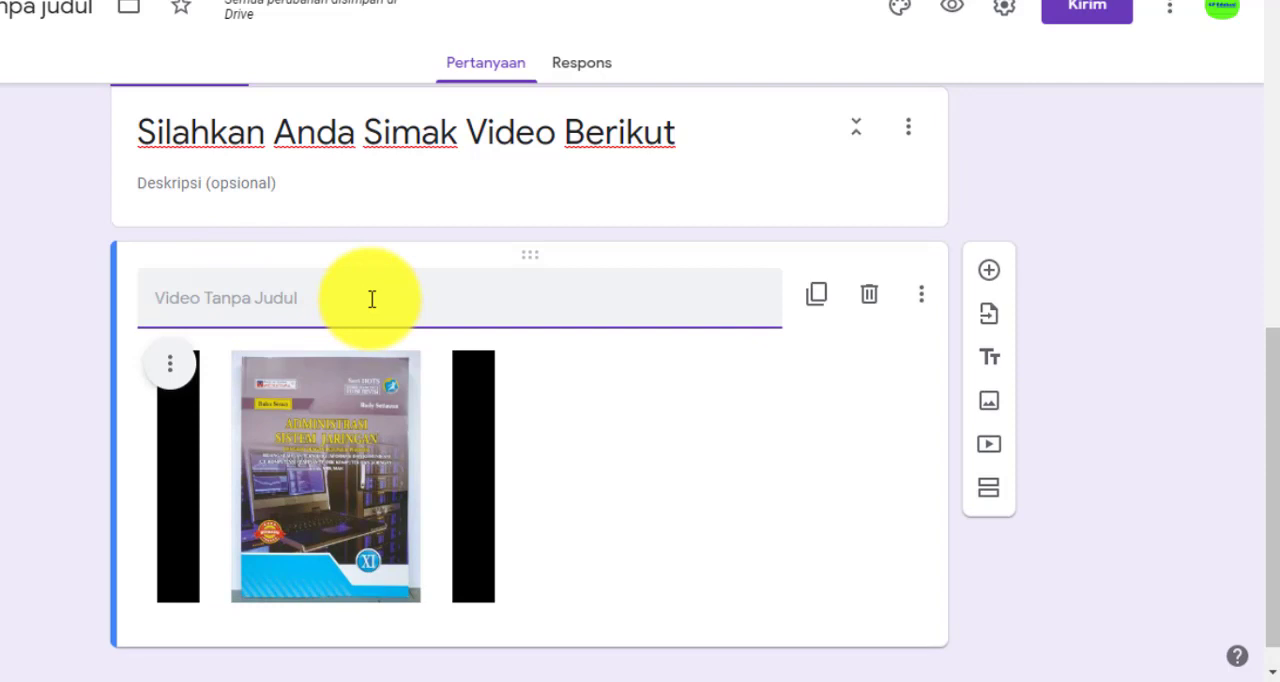
text(Bab 9)
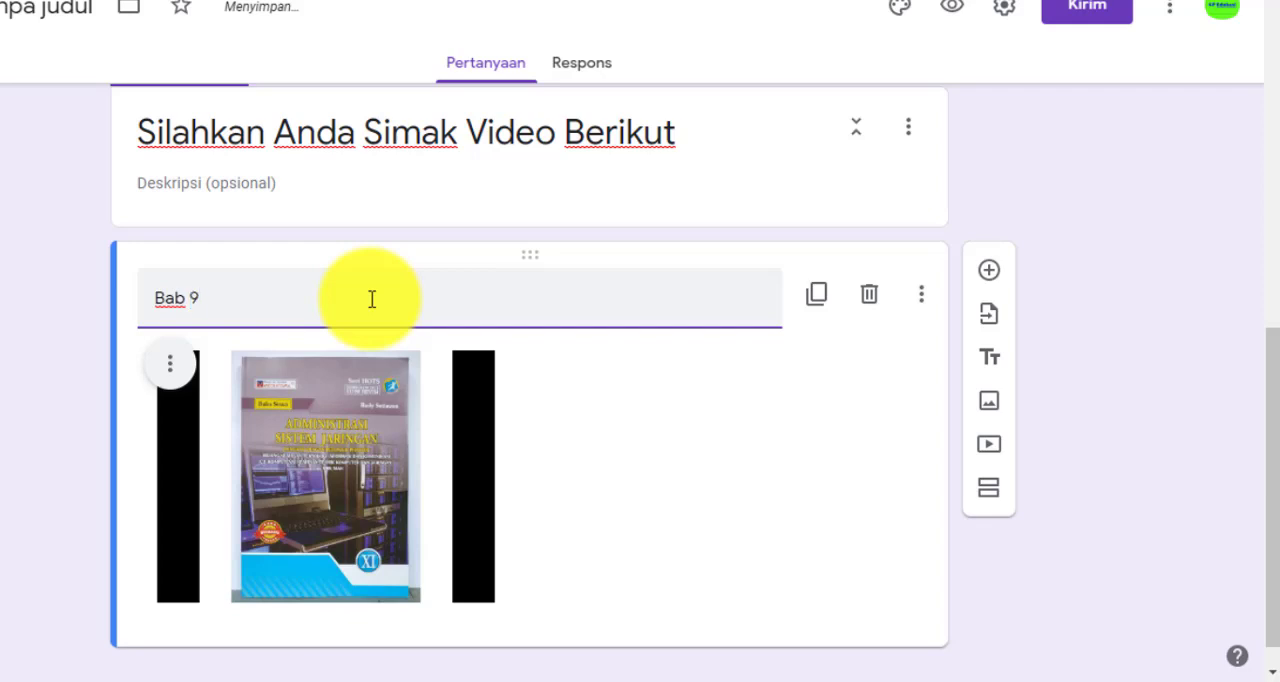
text( materi ASJ)
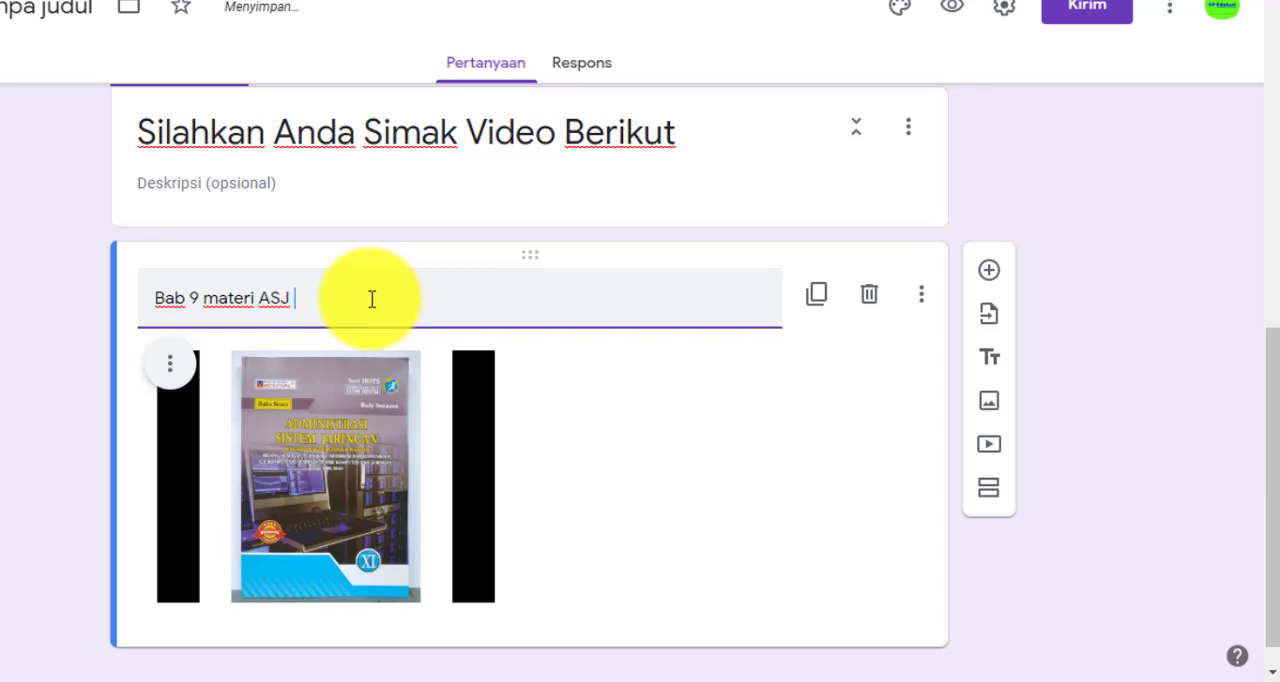
text( (mail server)
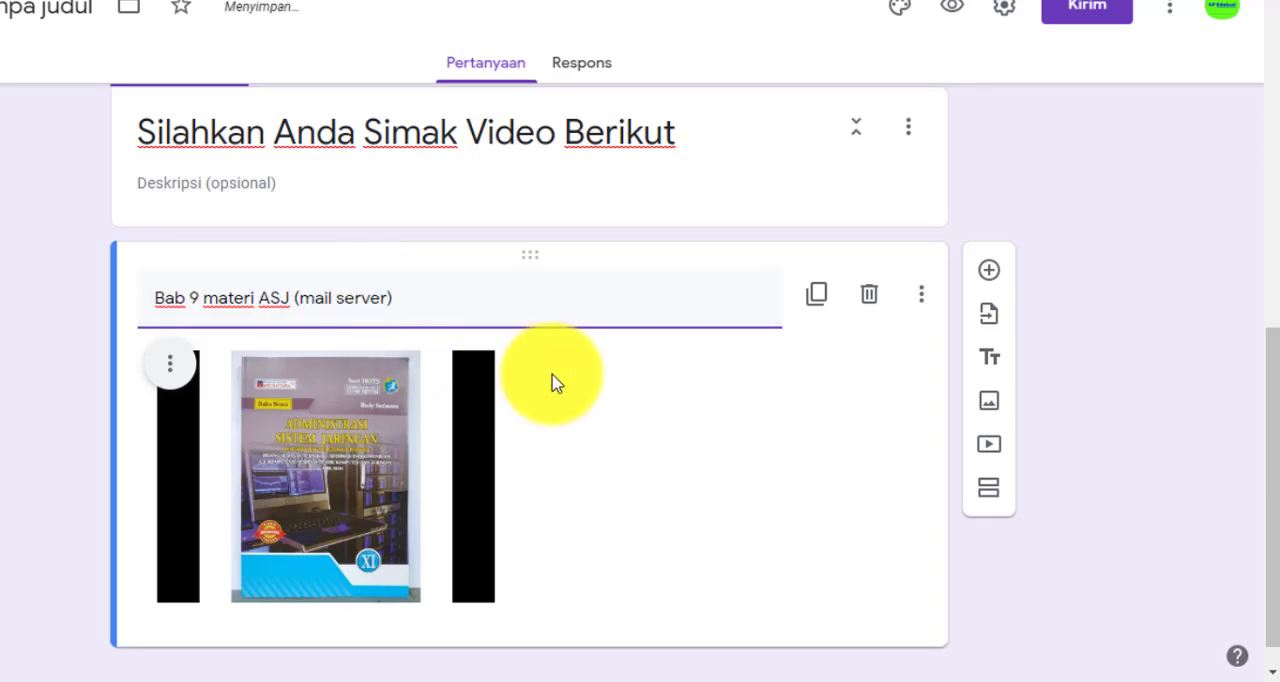
Add a new question below the video in the second section
scroll(543, 432, down, 1)
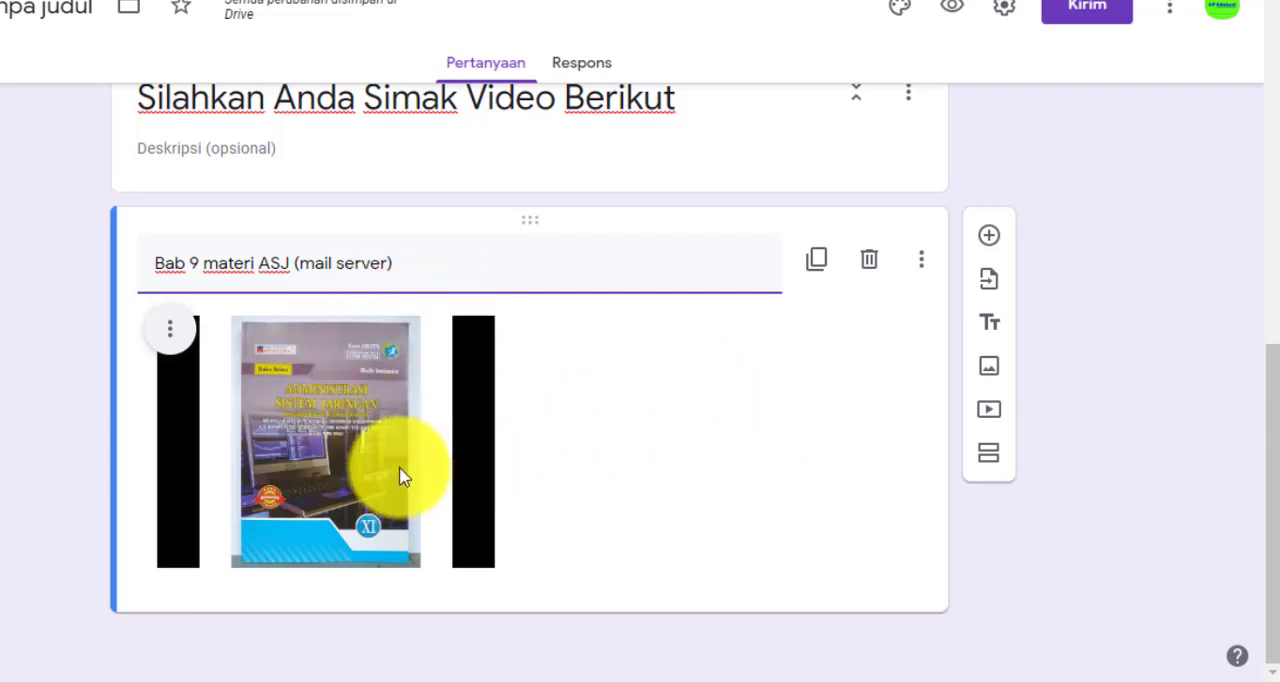
click(989, 237)
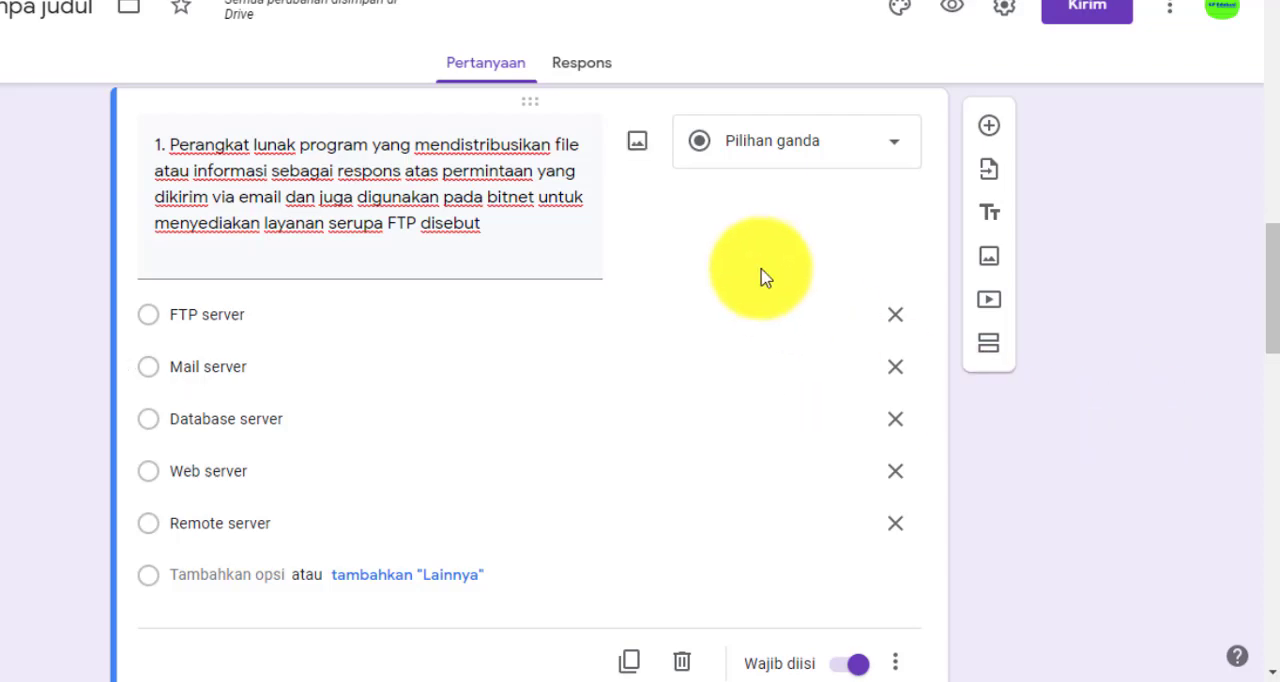
Review questions 1 to 5 on mail servers and their answer options below the video
scroll(608, 328, down, 5)
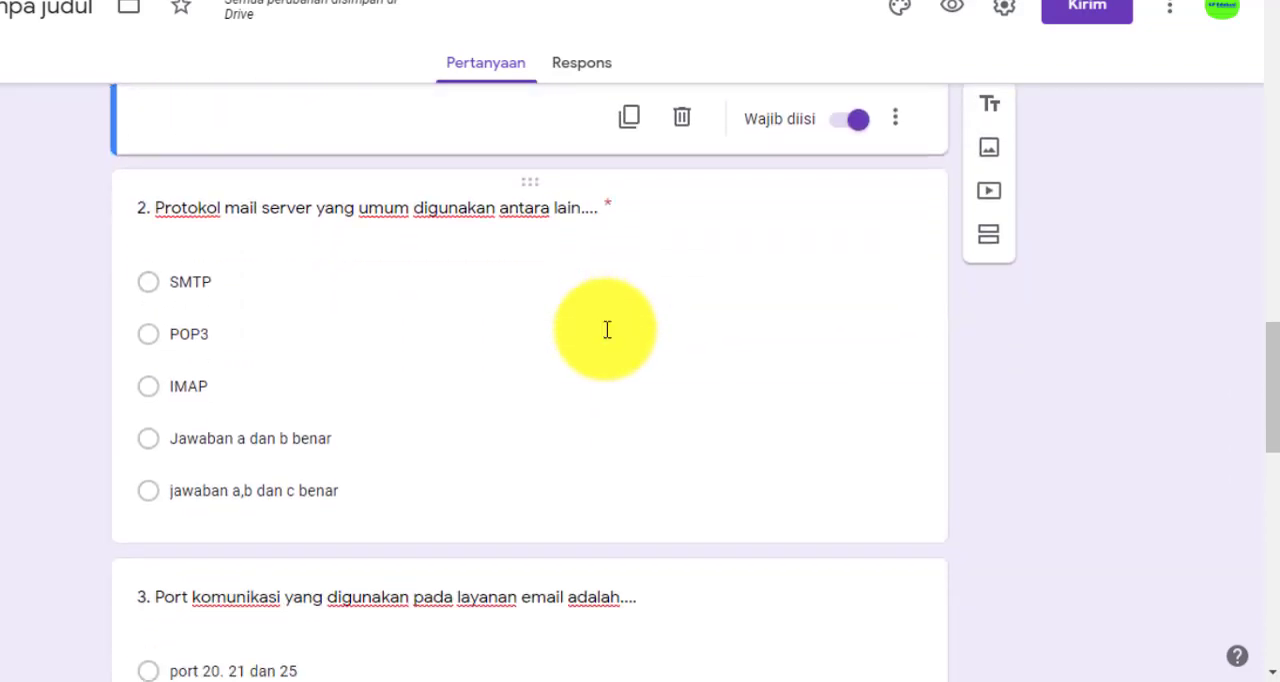
scroll(607, 330, down, 9)
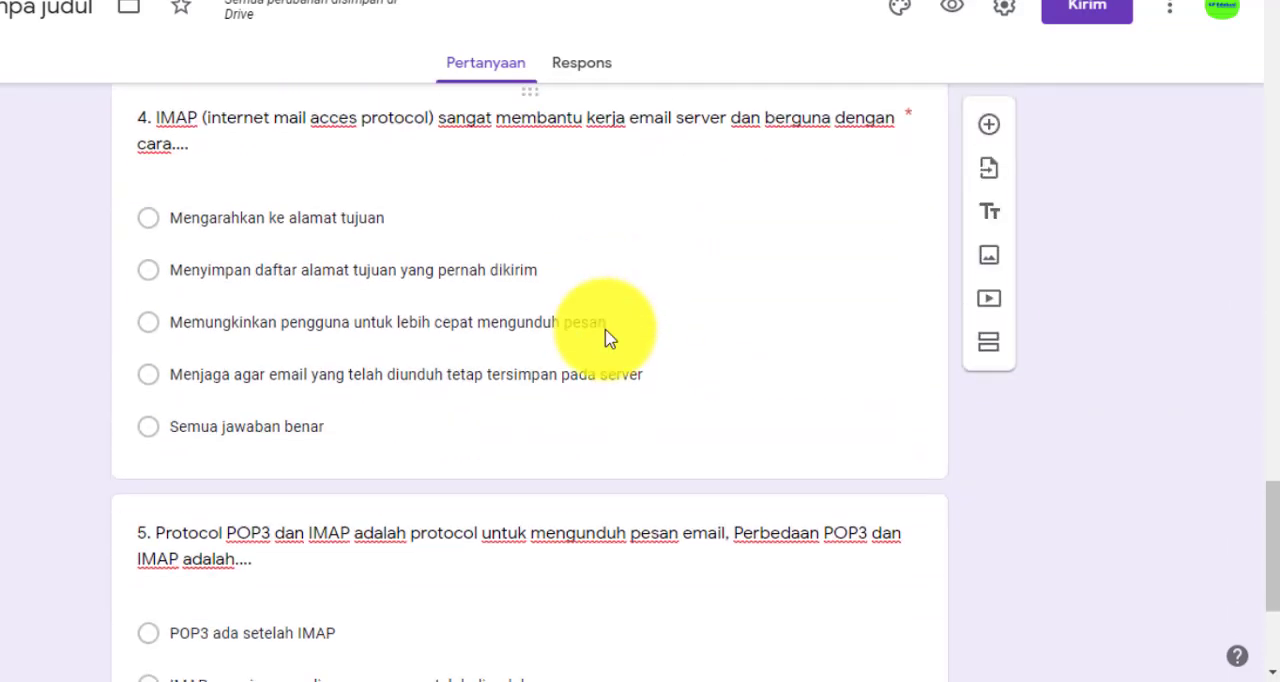
scroll(607, 330, down, 3)
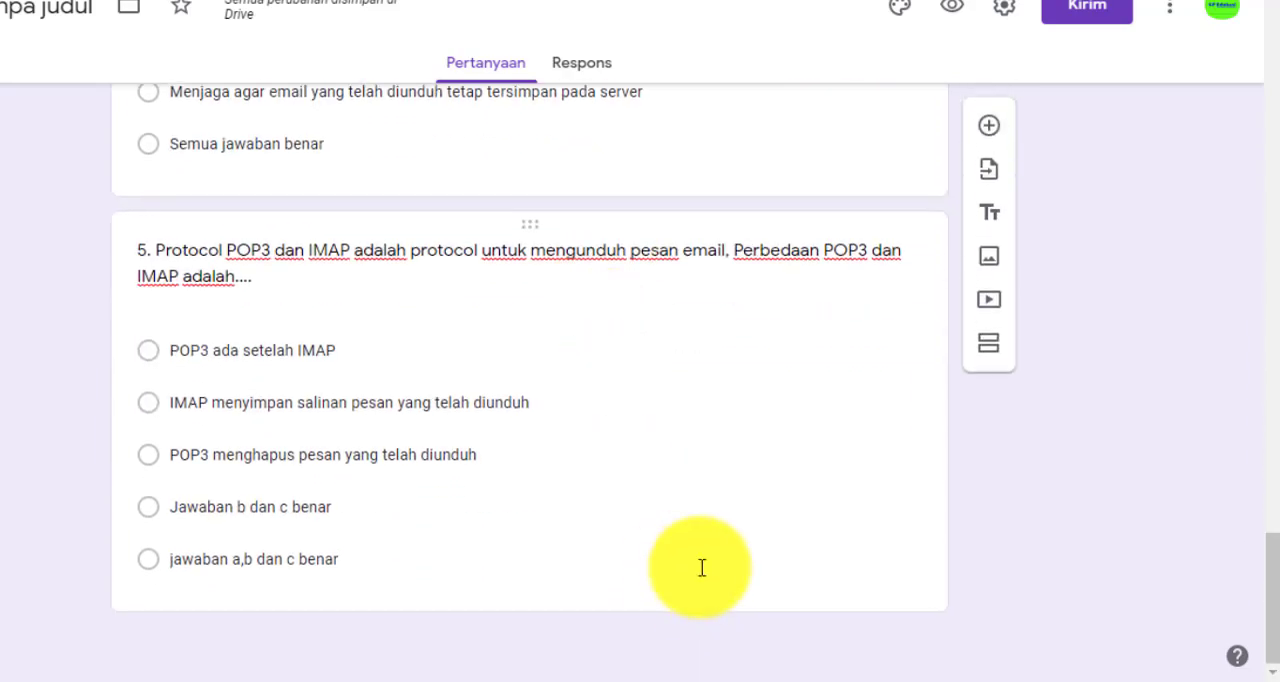
scroll(703, 567, up, 9)
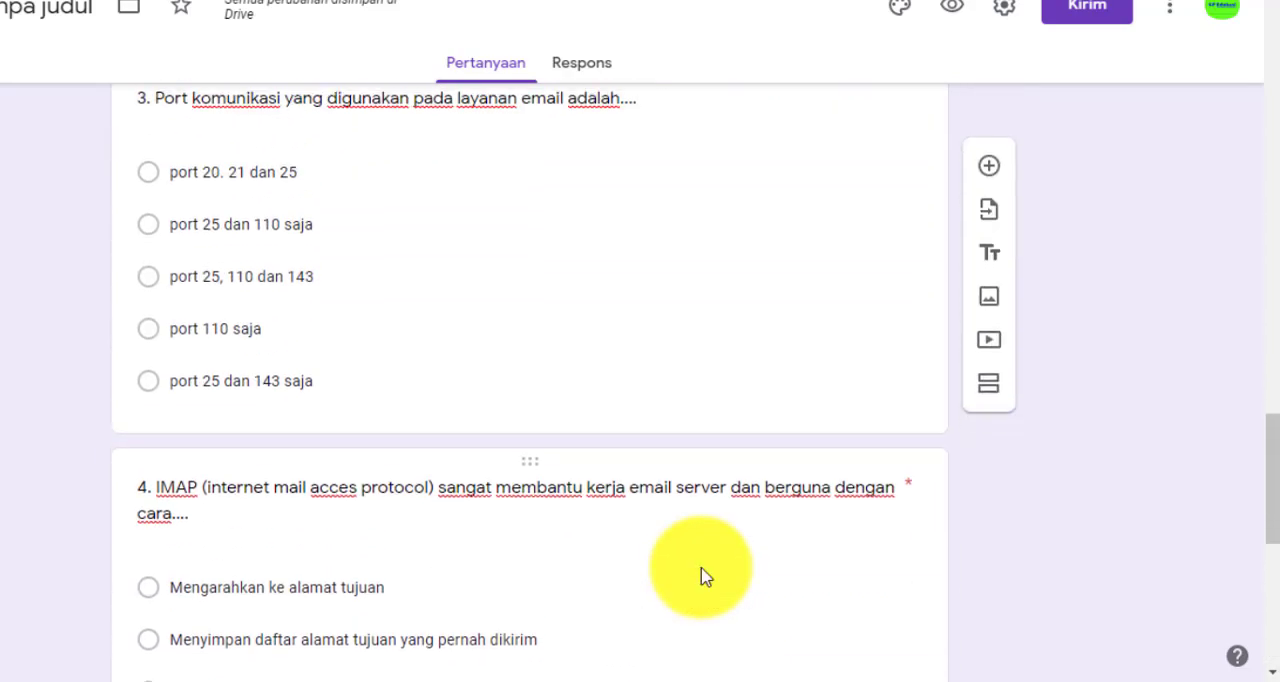
scroll(703, 567, up, 3)
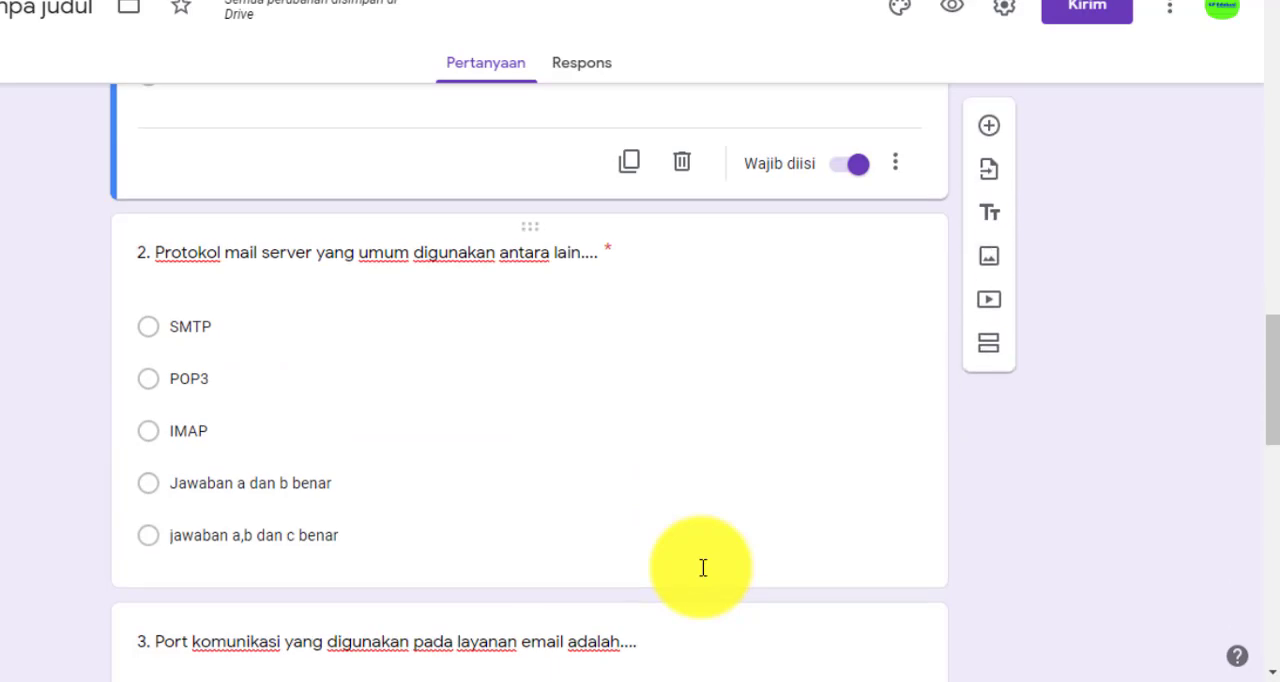
scroll(705, 577, up, 1)
scroll(703, 577, up, 2)
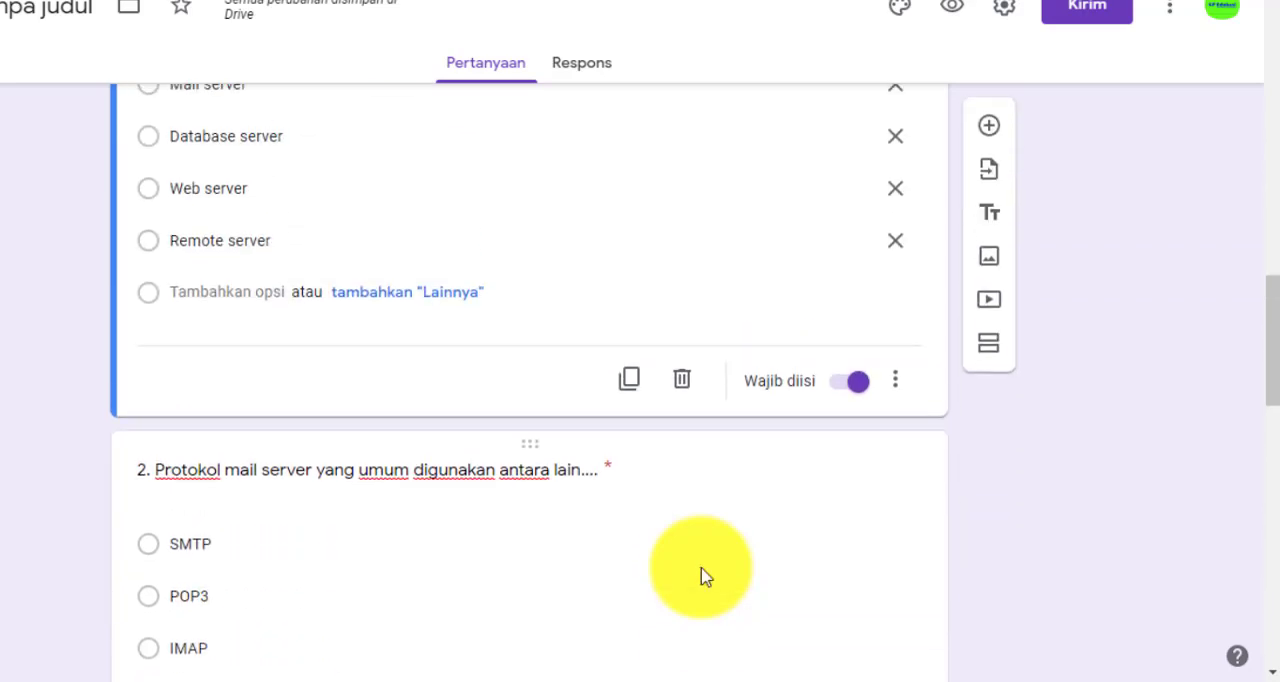
scroll(703, 575, up, 6)
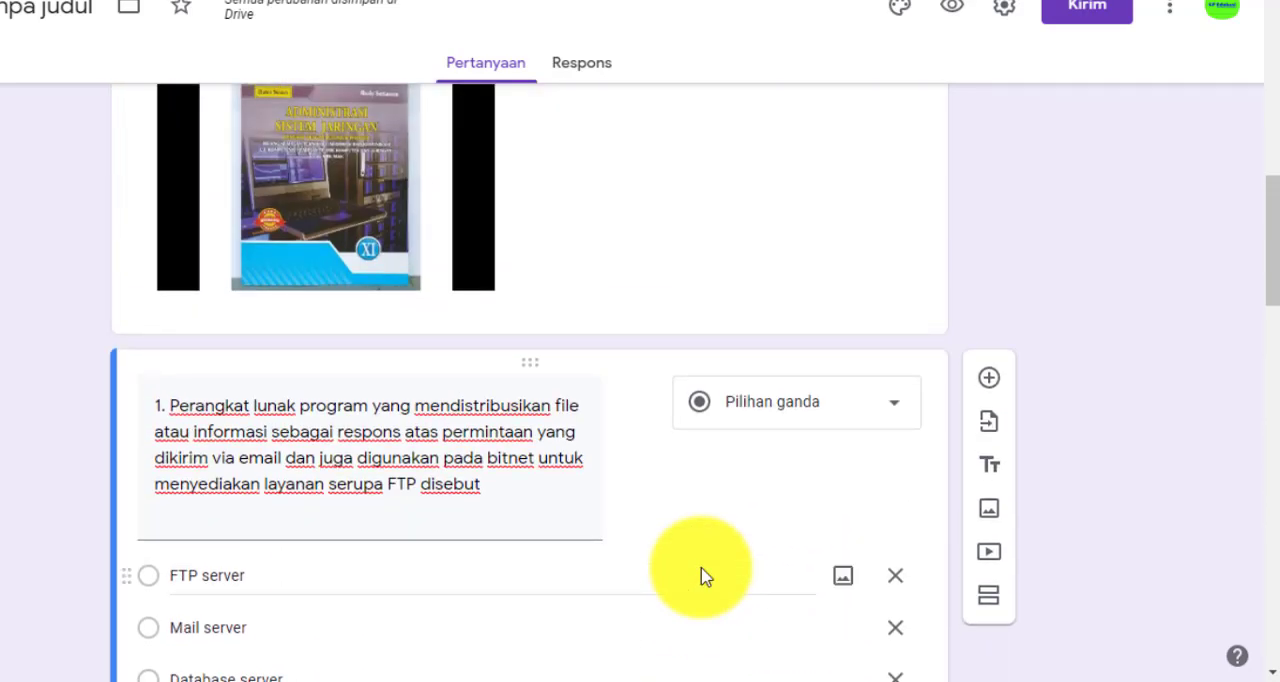
Check the wording, answer options and required setting of question 1
triple_click(334, 428)
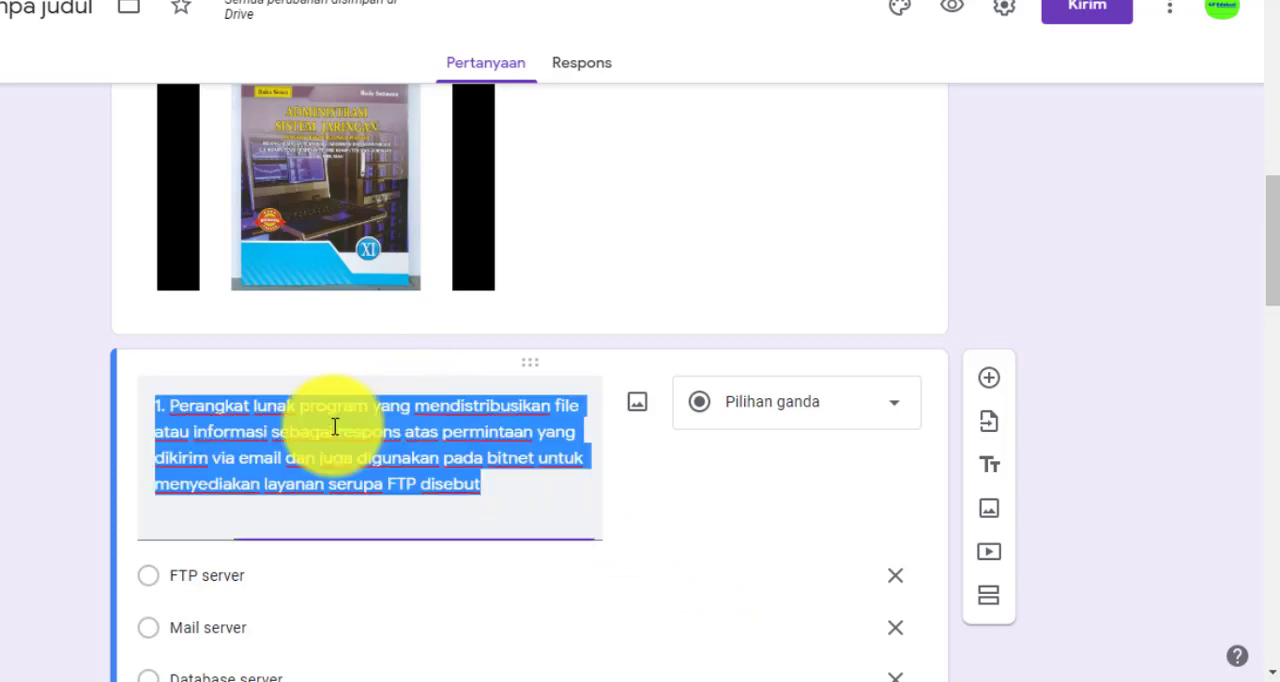
scroll(334, 428, down, 2)
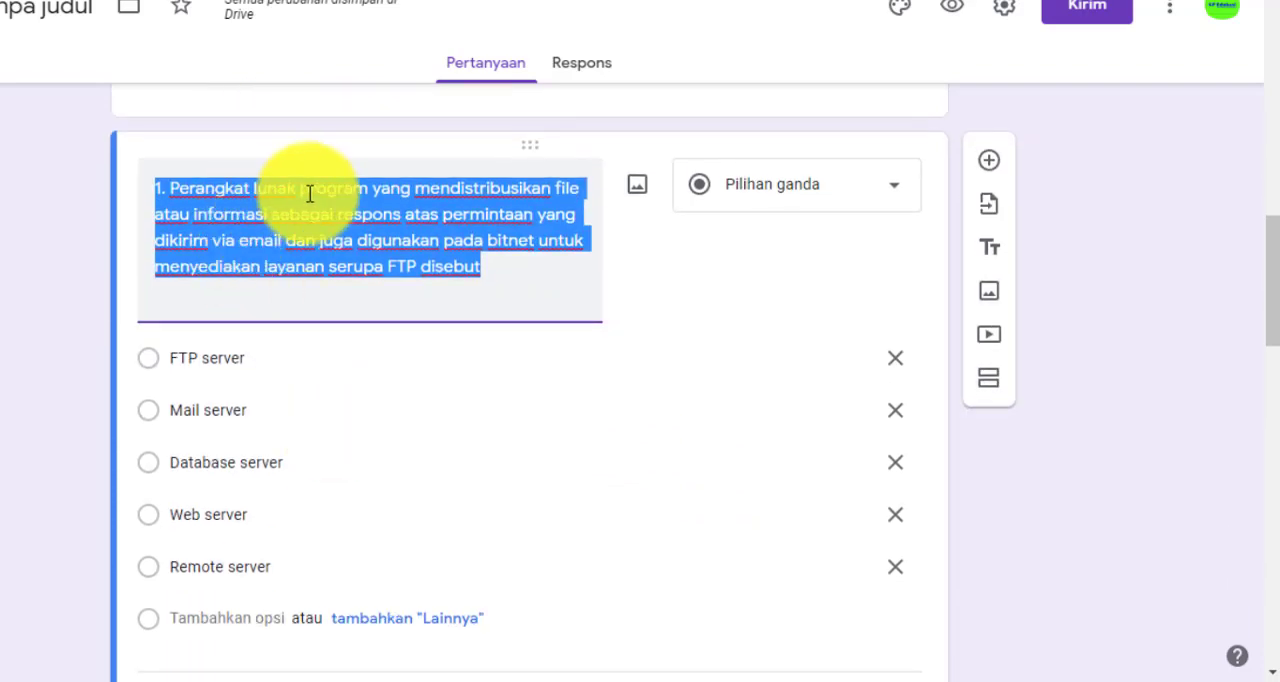
scroll(334, 417, down, 2)
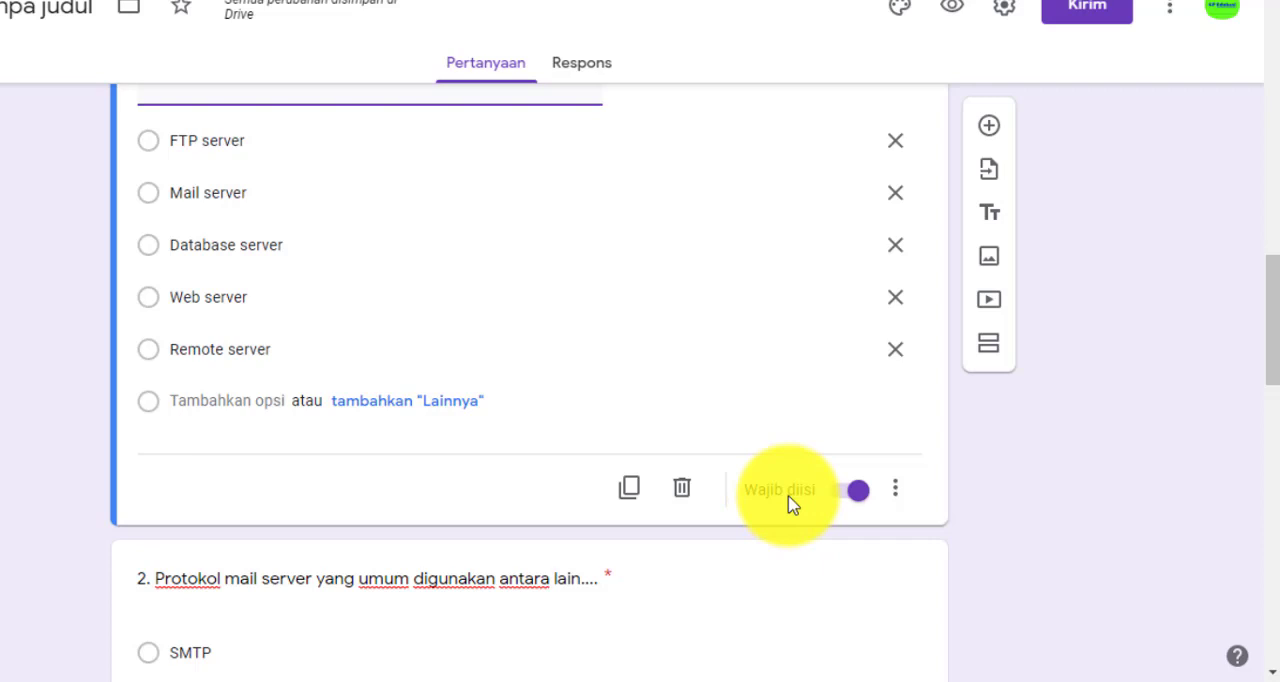
click(818, 500)
click(860, 497)
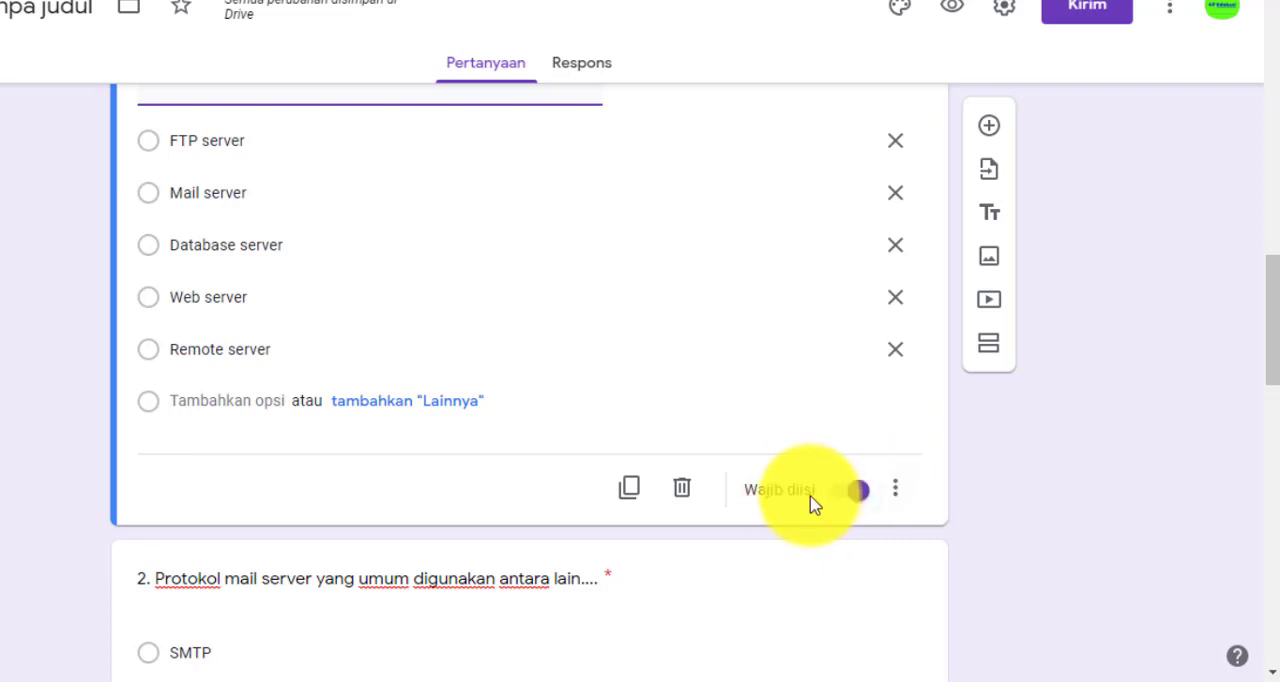
Open question 2 and check its answer options and required setting
scroll(810, 505, down, 2)
scroll(563, 549, down, 2)
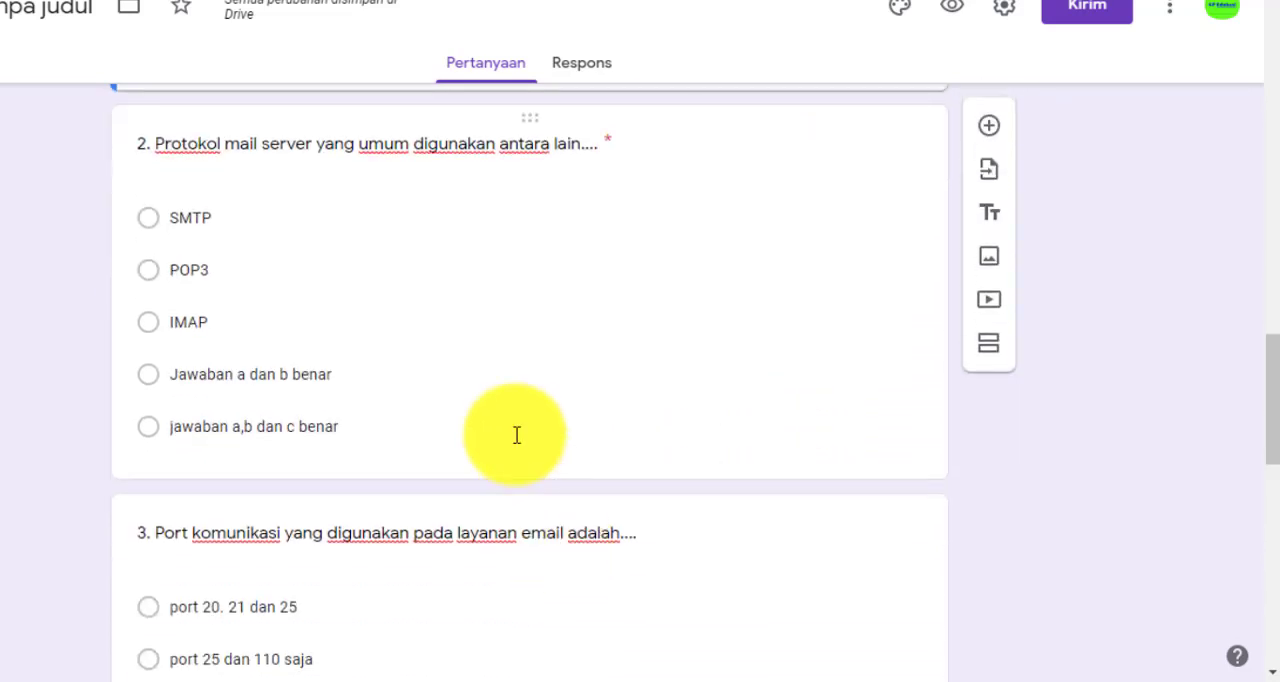
click(509, 377)
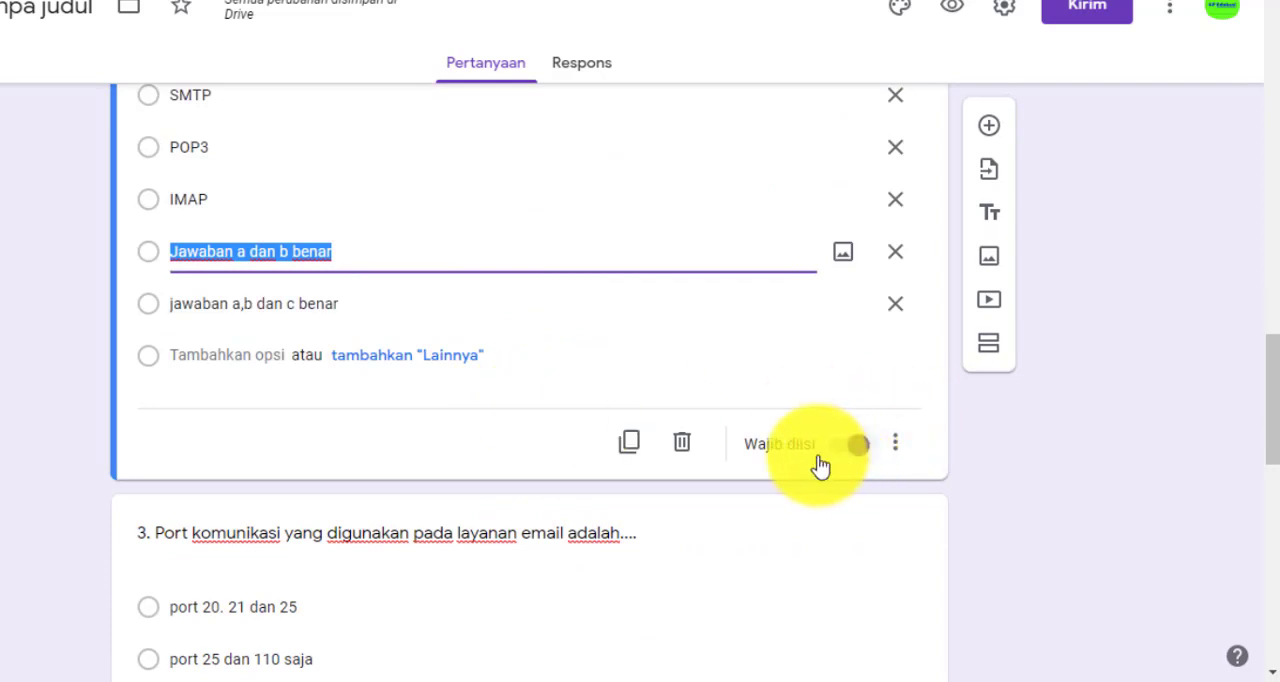
Make question 3 about the email communication ports a required question
scroll(820, 462, down, 3)
click(491, 237)
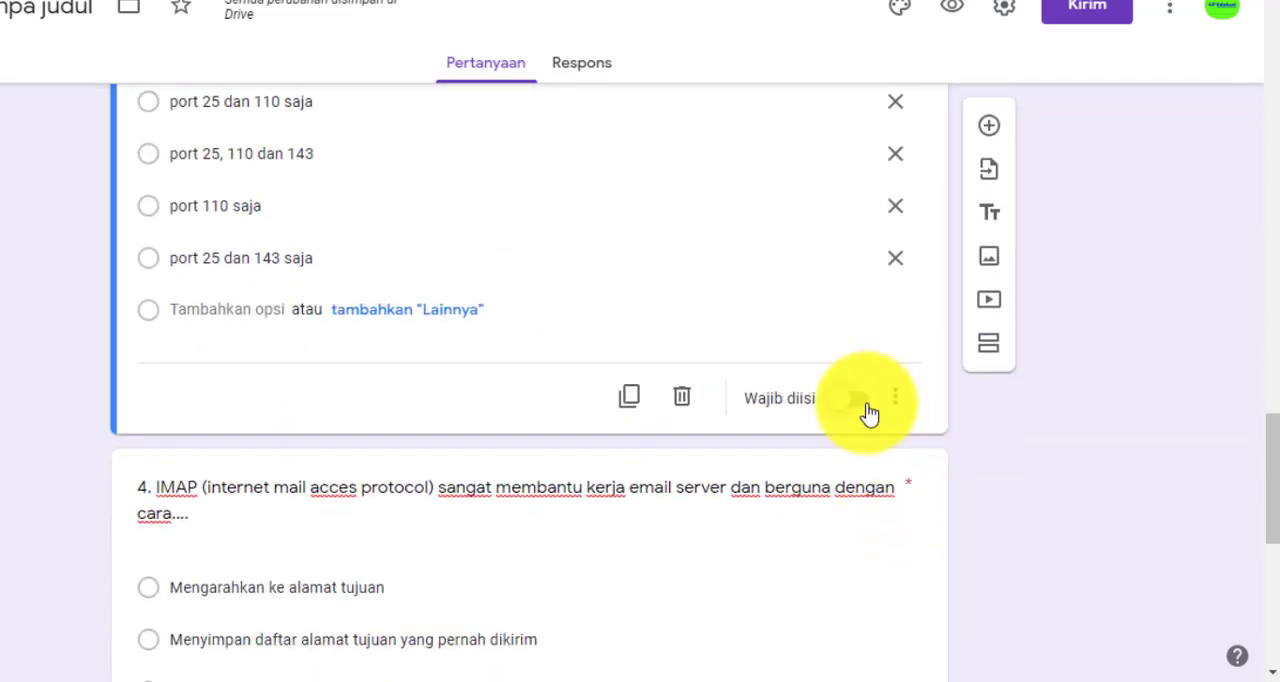
click(868, 412)
Check the required setting of question 4, and make question 5 about POP3 and IMAP required
scroll(635, 373, down, 3)
click(449, 160)
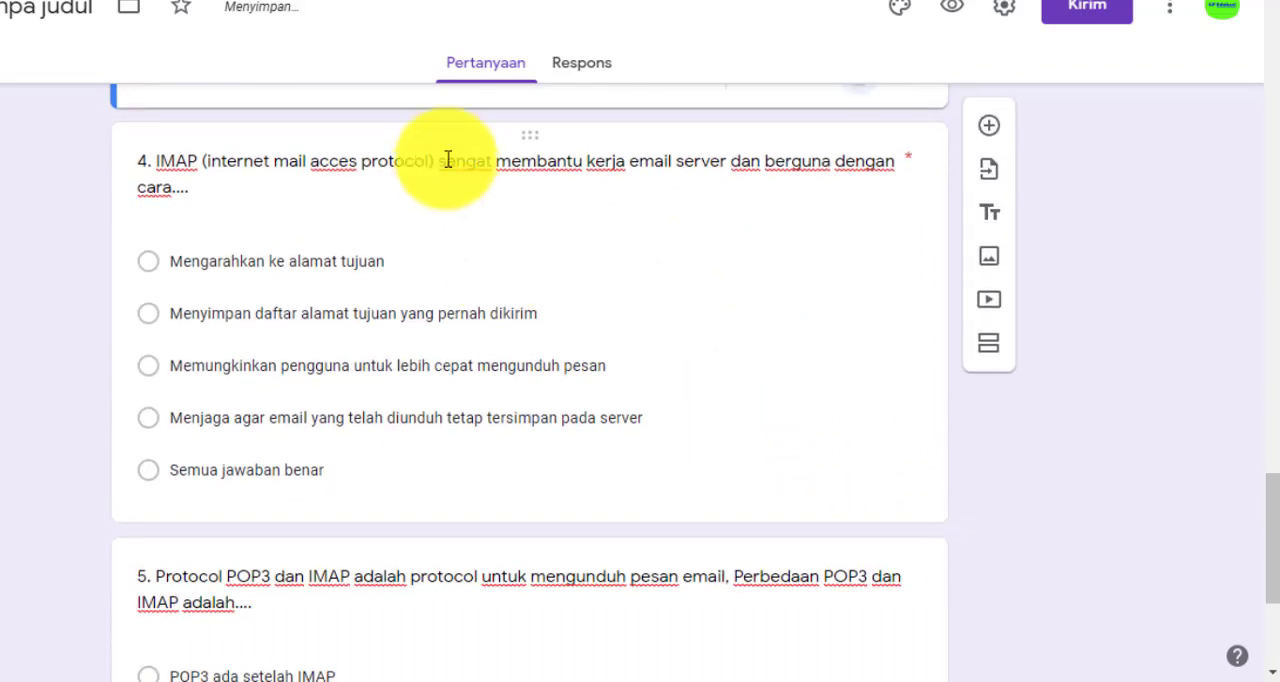
scroll(877, 514, down, 1)
scroll(877, 512, down, 3)
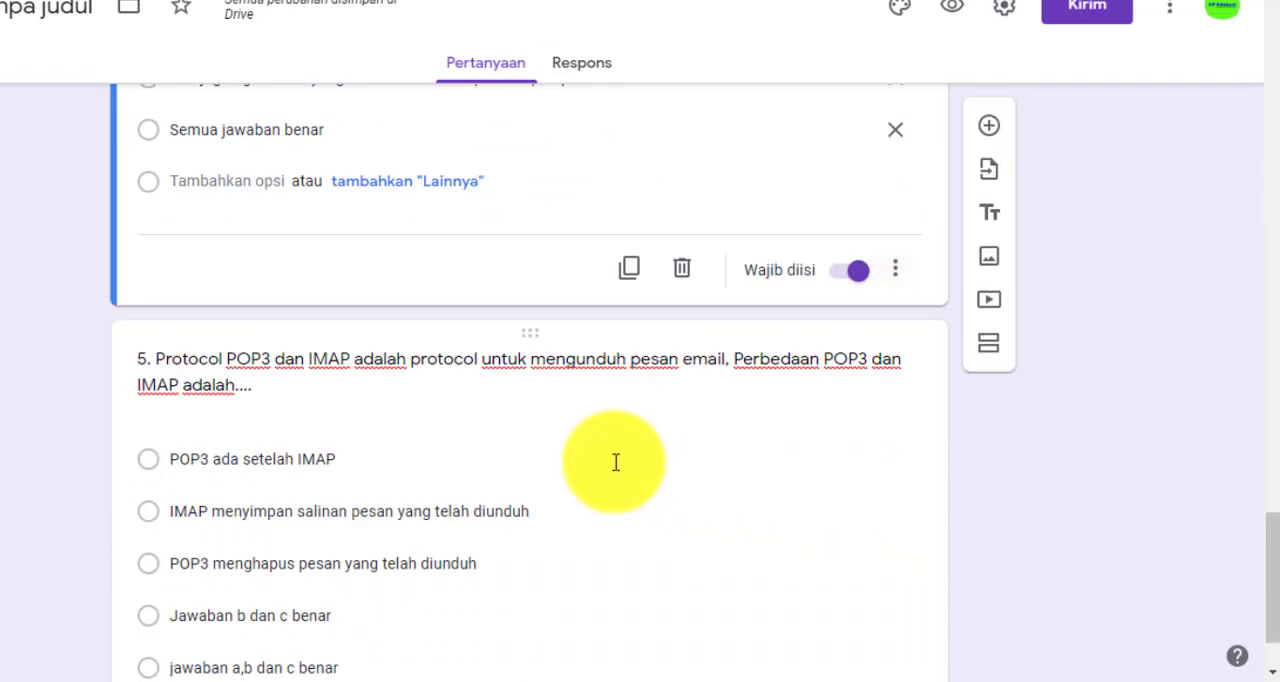
click(397, 260)
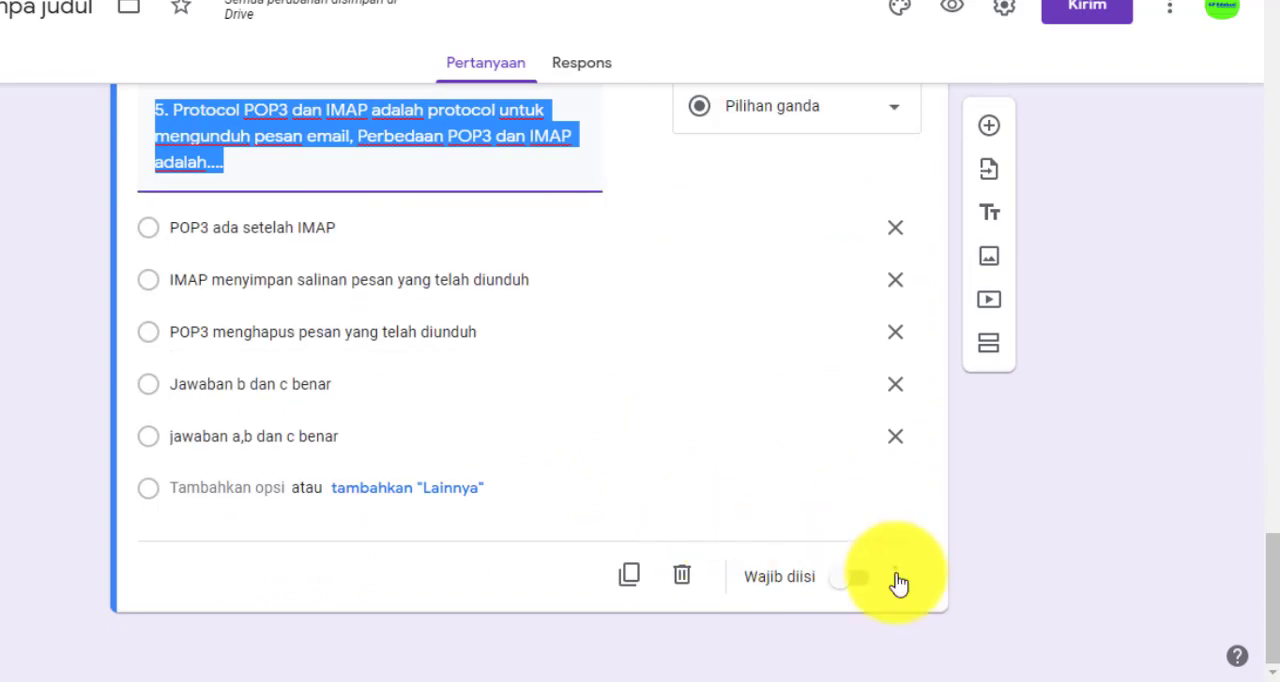
click(853, 580)
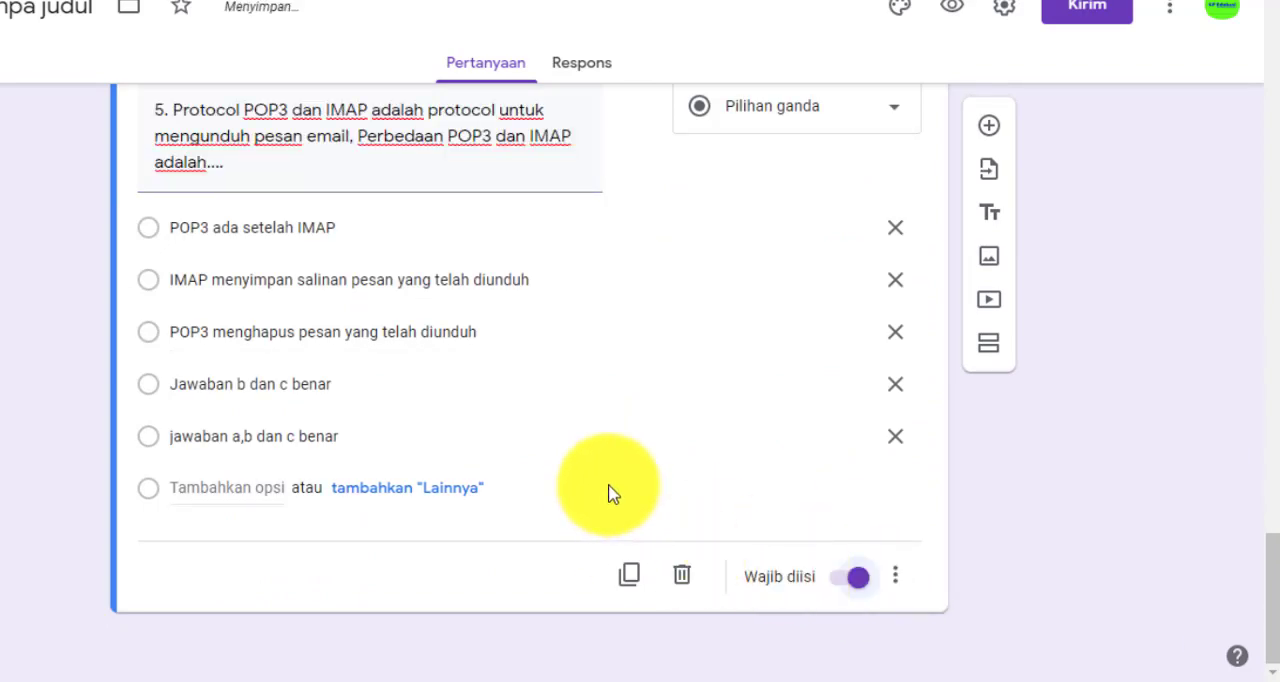
Review questions 4 back to 1 for their required markers, and open question 1 to check its text
scroll(610, 510, up, 8)
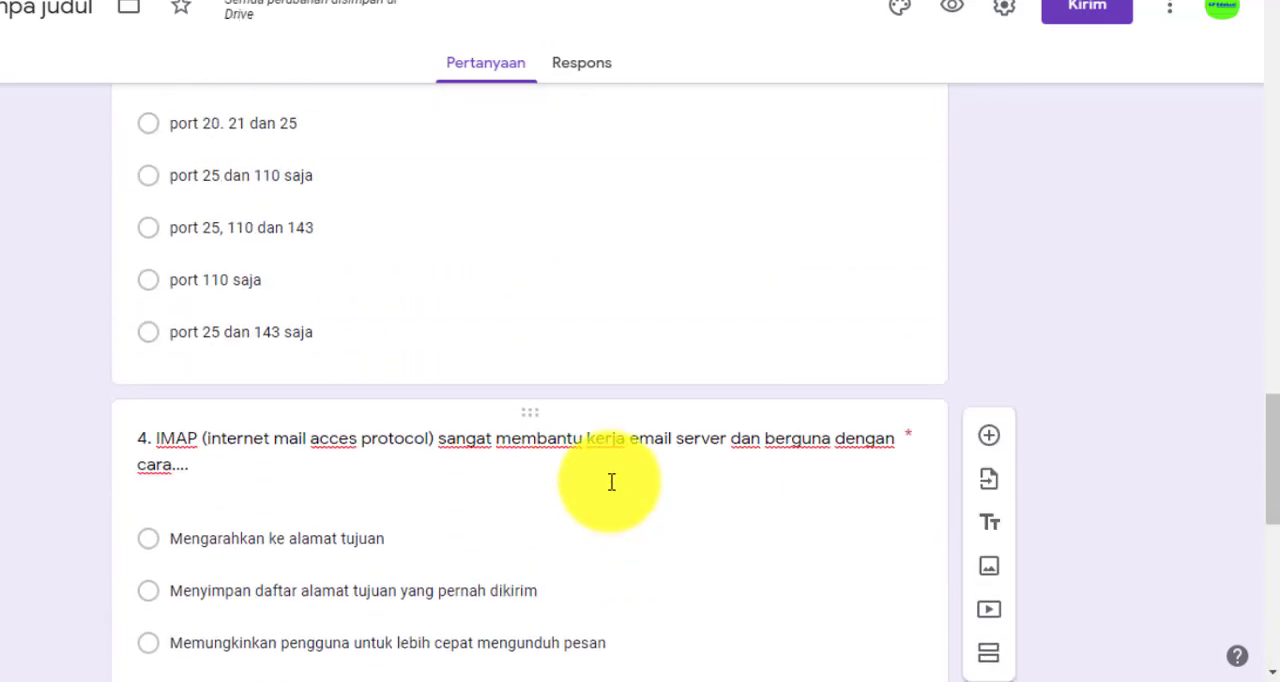
scroll(612, 482, up, 5)
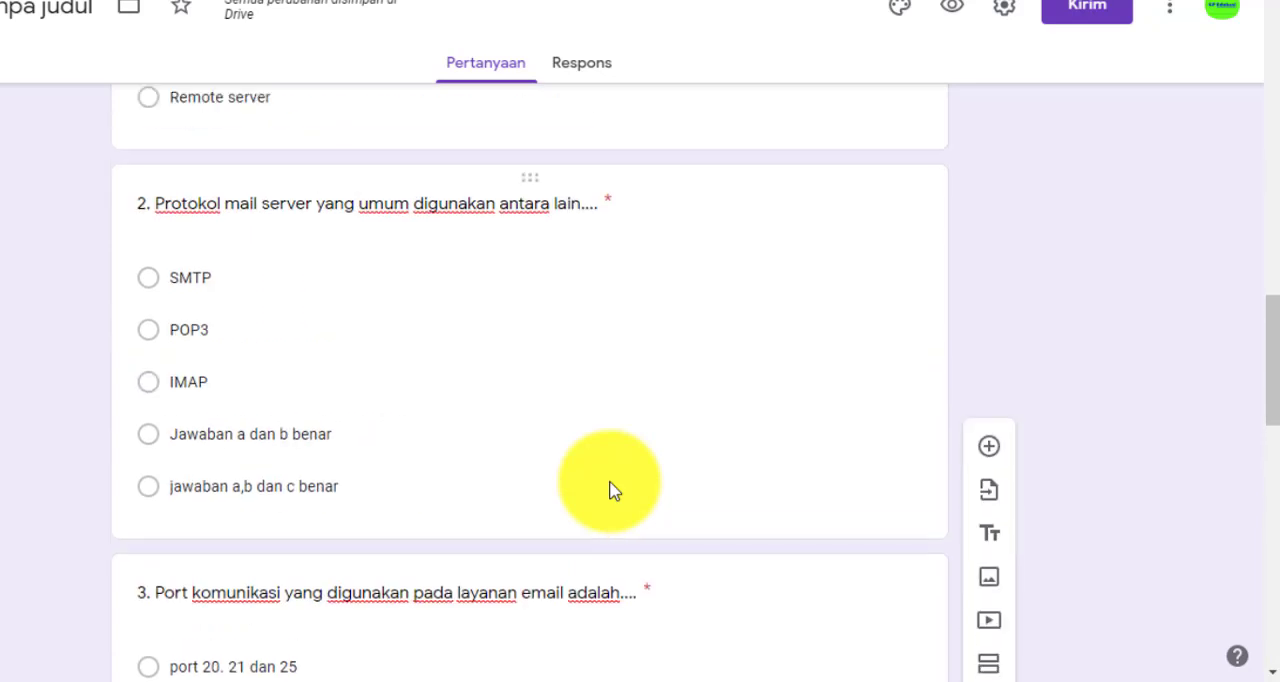
scroll(605, 487, up, 1)
scroll(590, 485, up, 1)
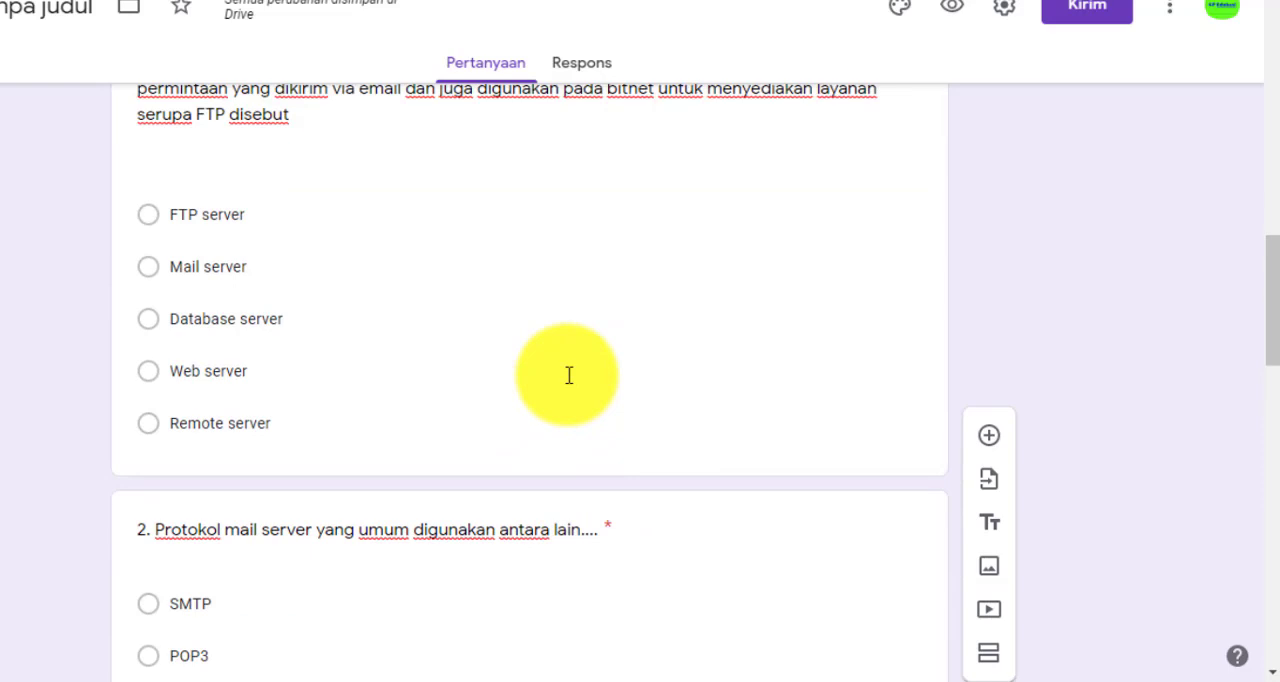
scroll(568, 375, up, 3)
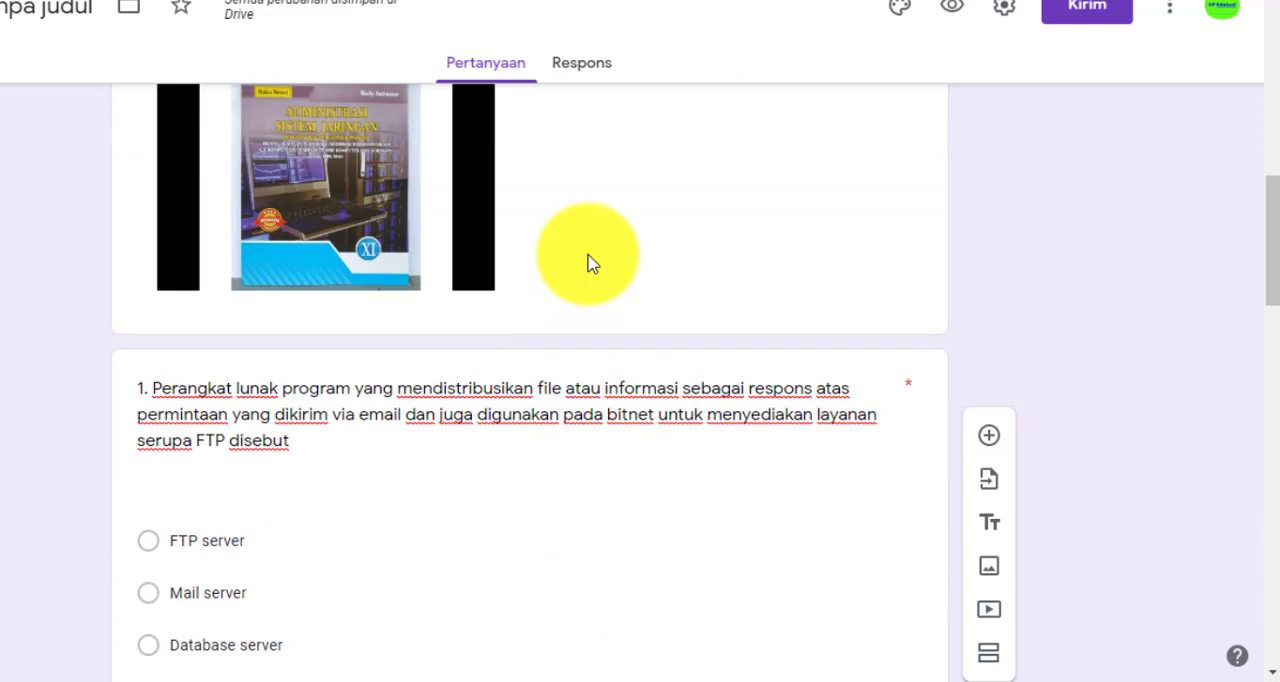
click(526, 426)
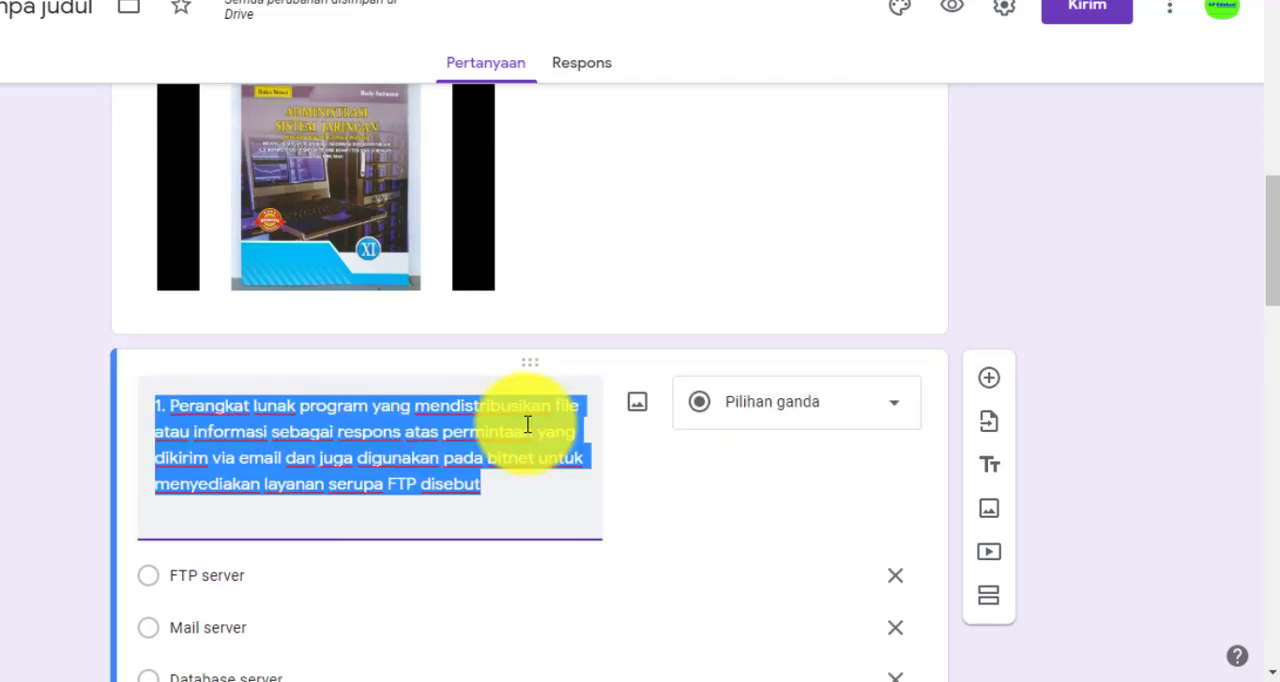
click(512, 485)
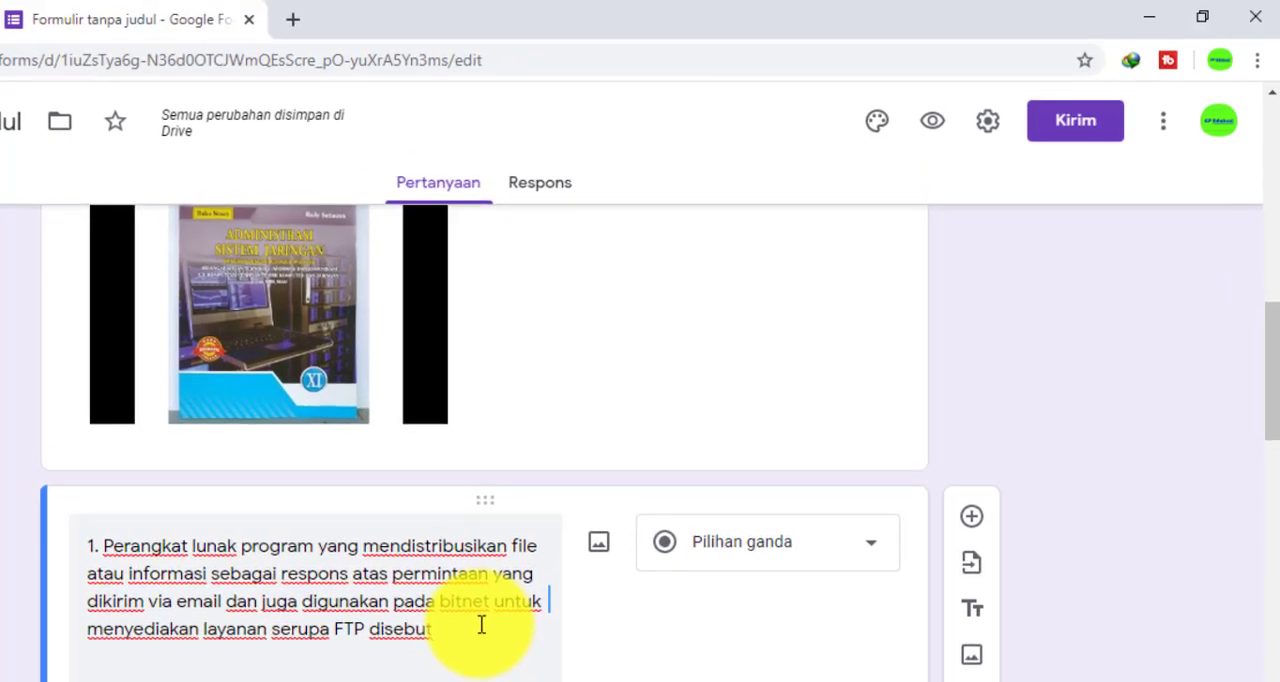
Turn the form into a quiz and save the form settings
click(988, 140)
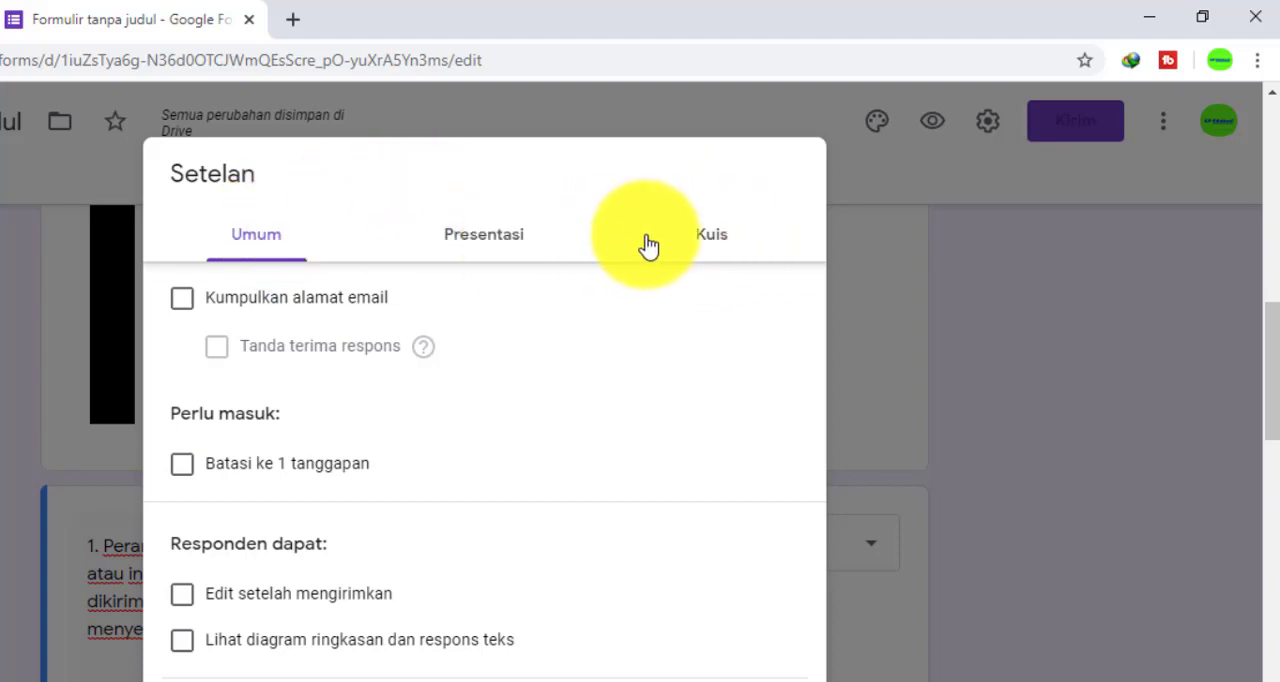
click(722, 248)
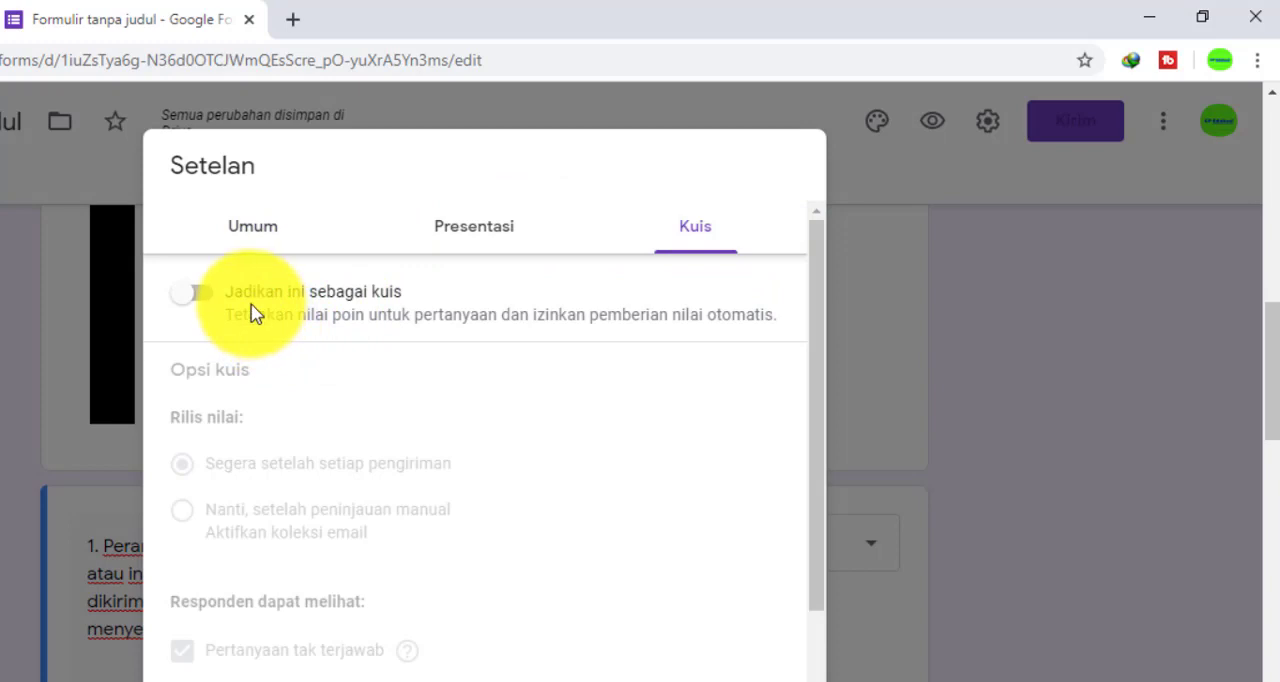
click(203, 293)
scroll(432, 400, down, 1)
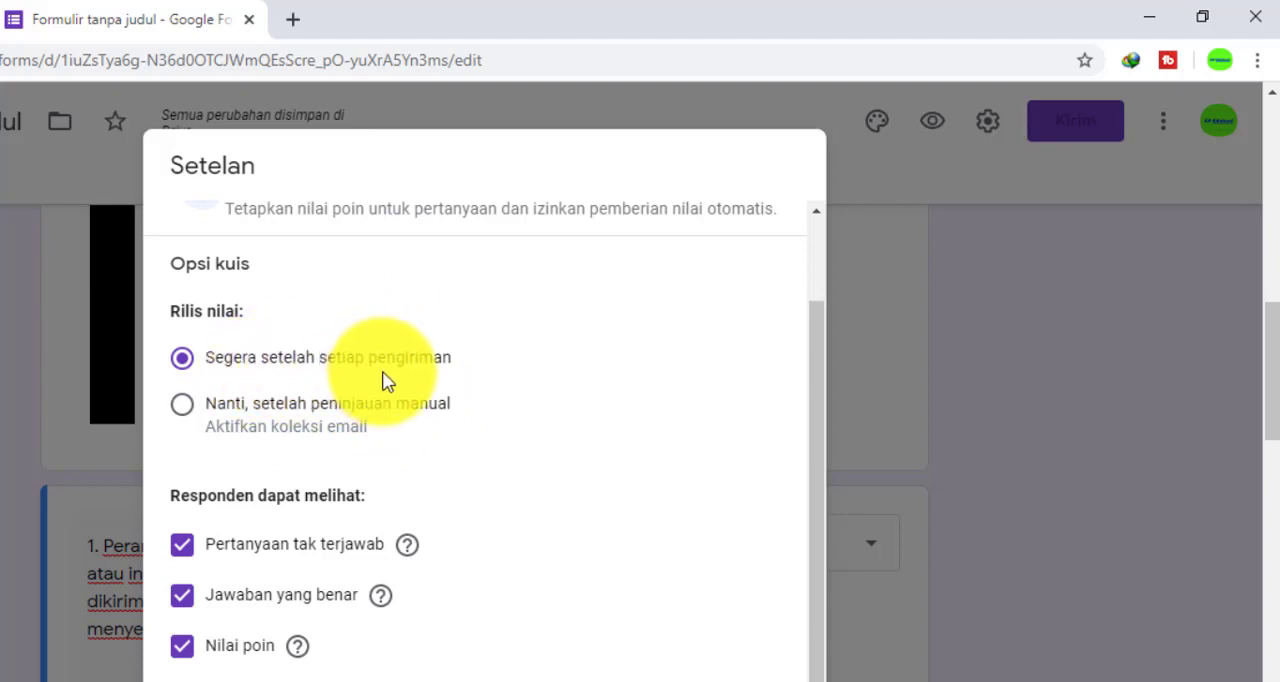
scroll(387, 382, down, 1)
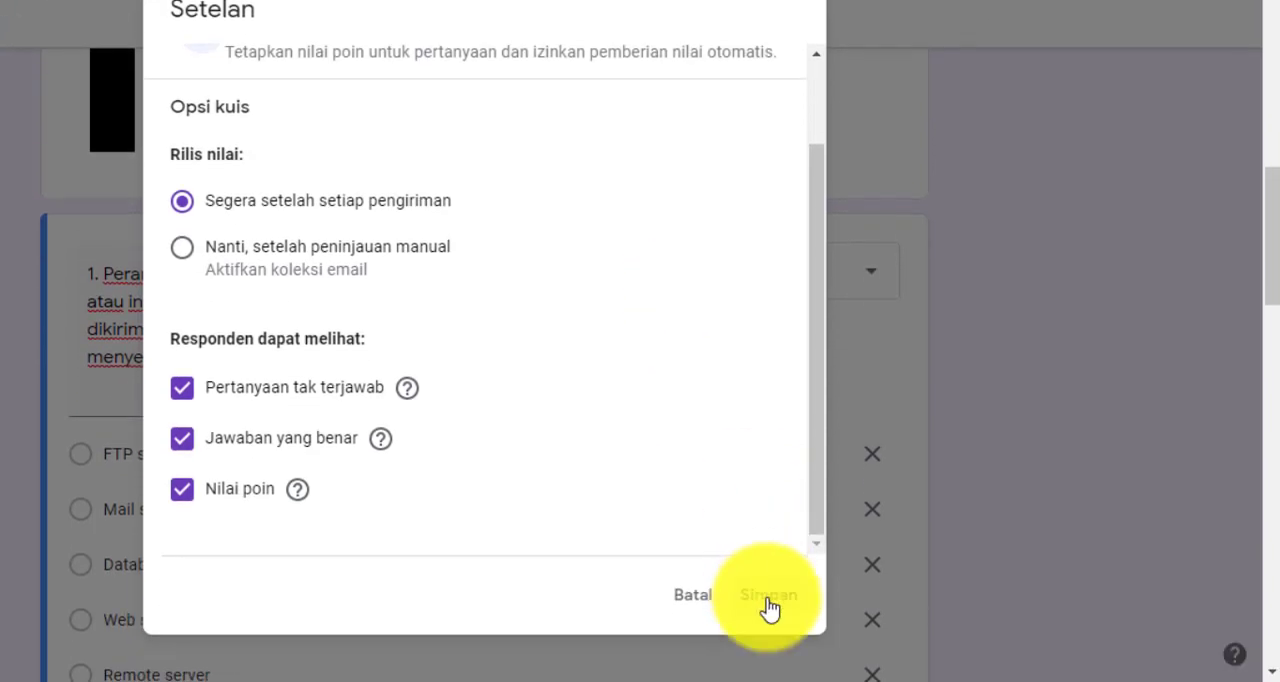
click(767, 598)
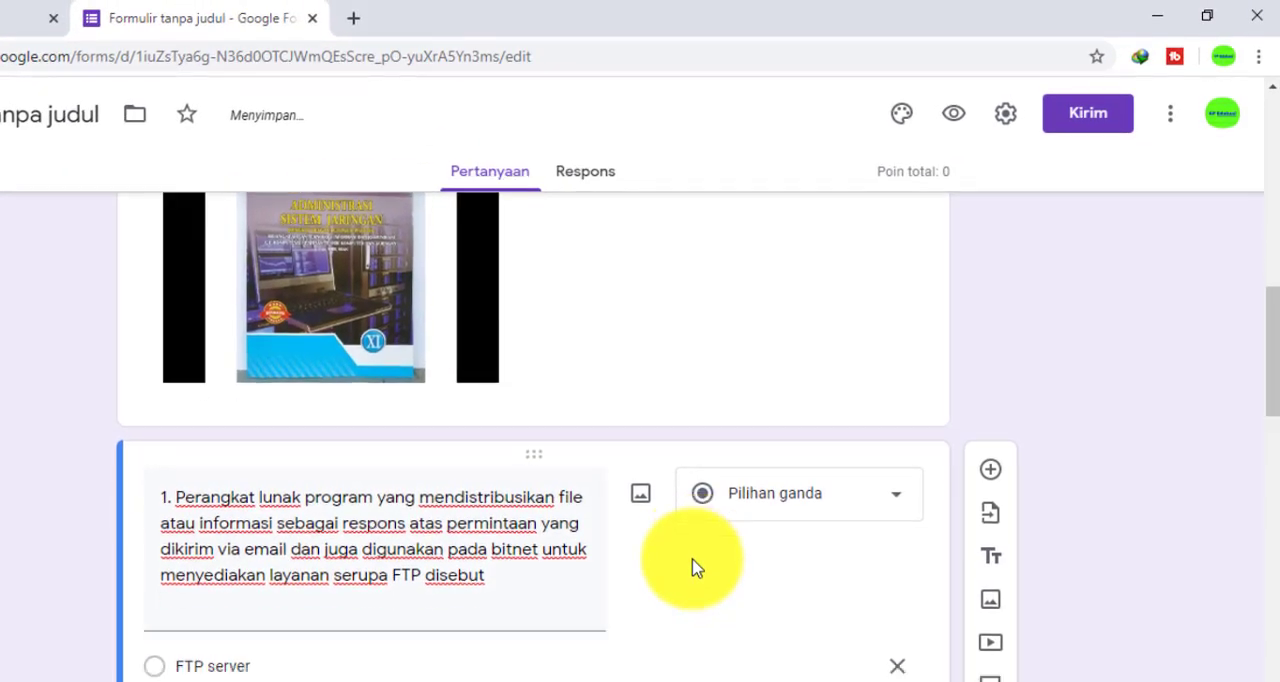
Examine the answer key option and point values of questions 1 and 2
scroll(695, 566, down, 2)
scroll(694, 559, down, 2)
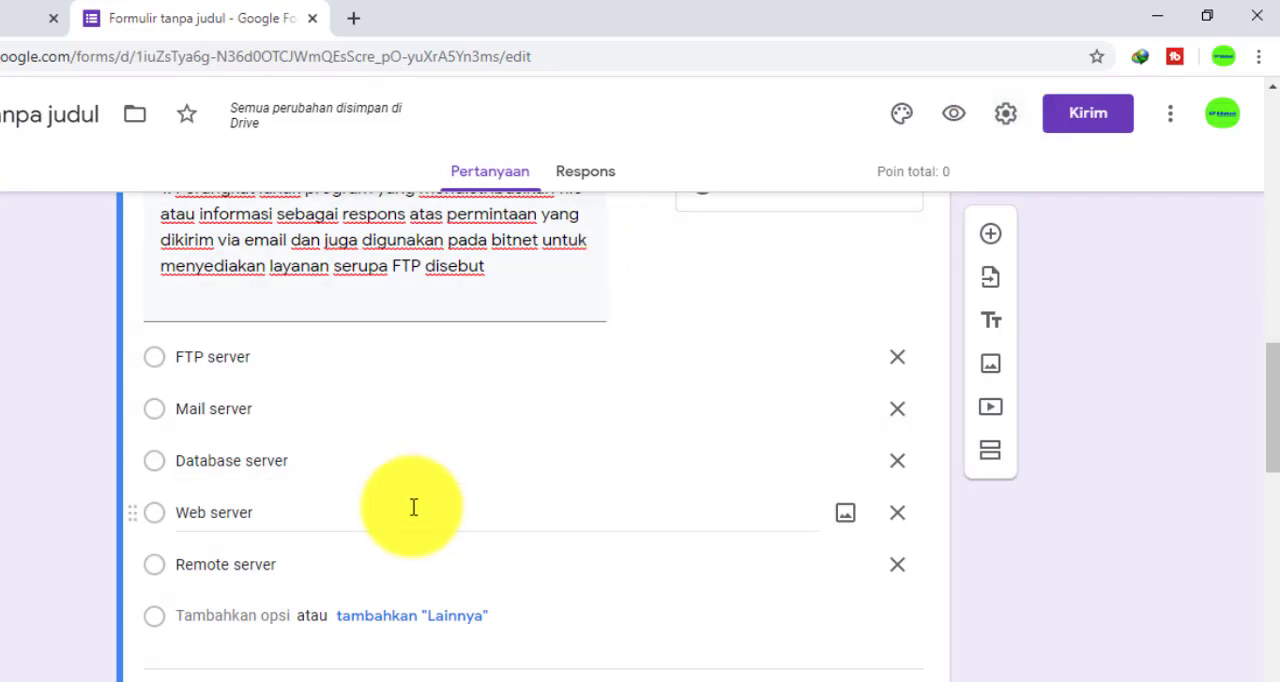
scroll(413, 507, down, 1)
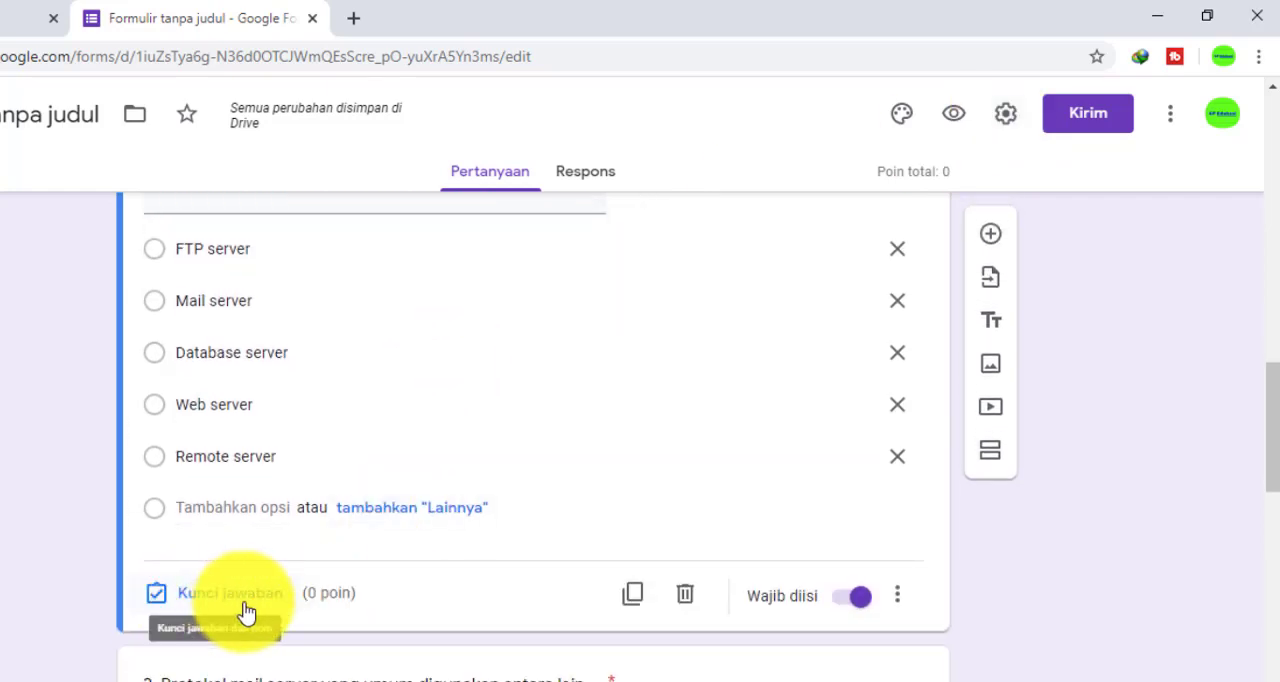
scroll(253, 597, down, 6)
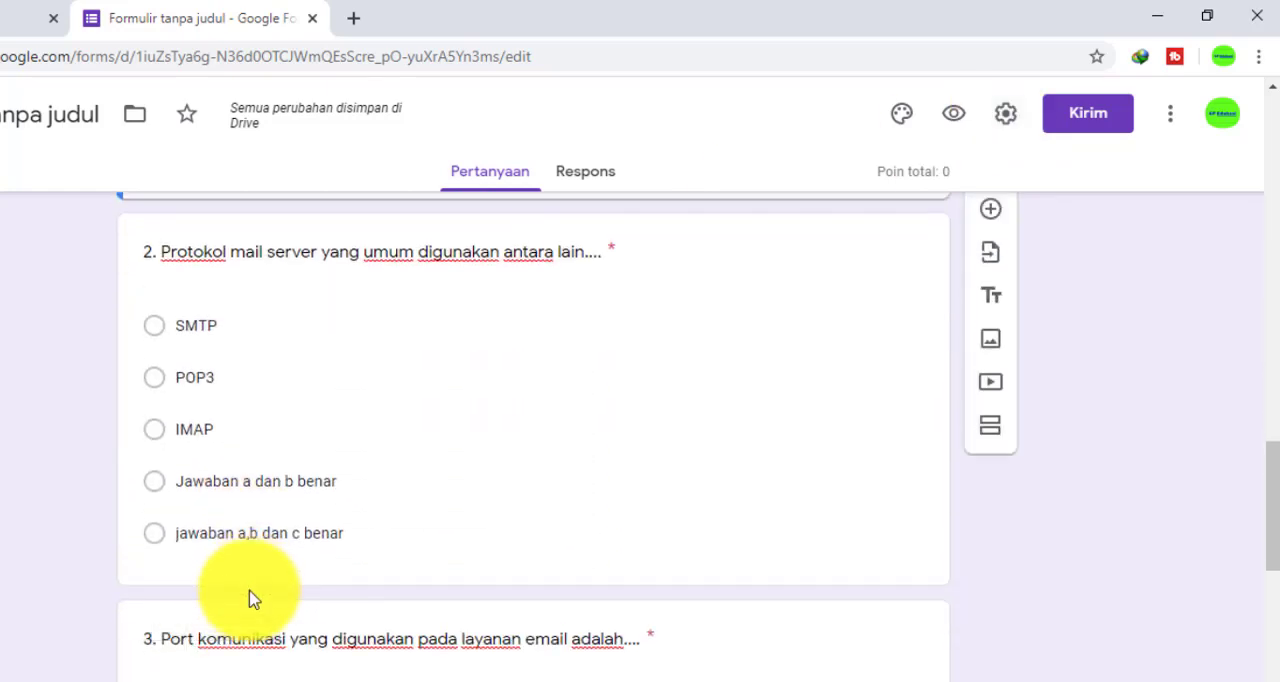
click(504, 278)
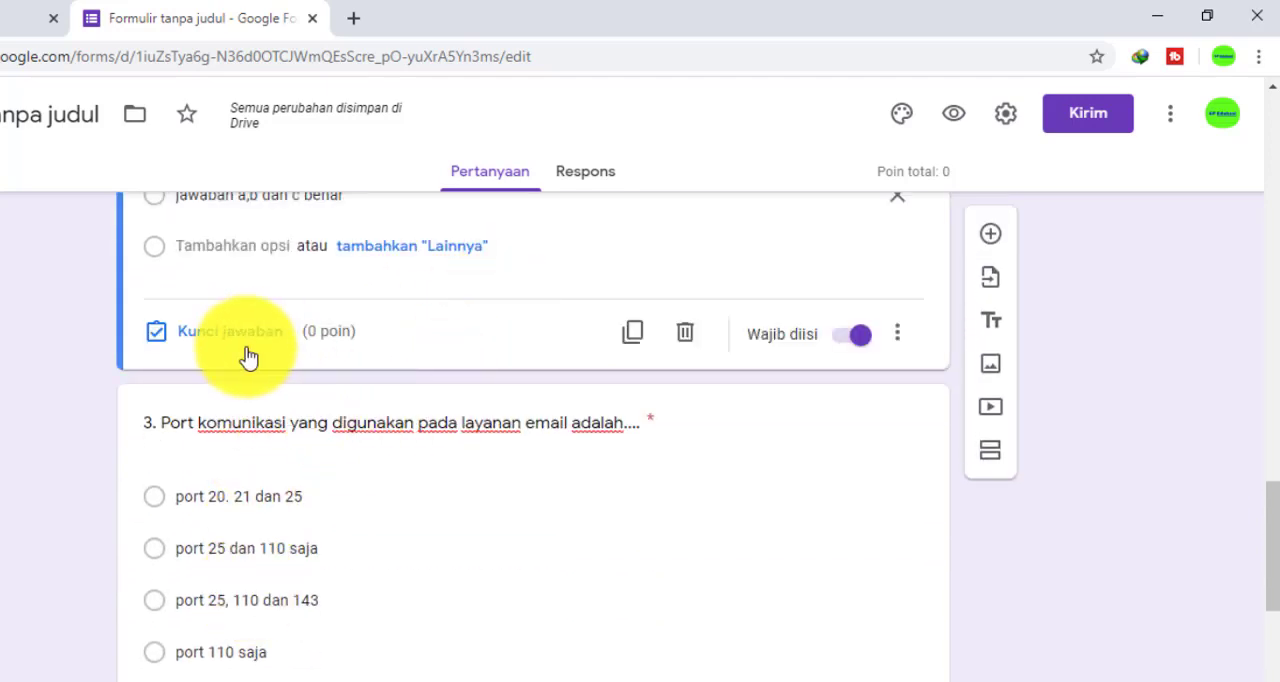
scroll(249, 357, up, 5)
scroll(417, 458, up, 5)
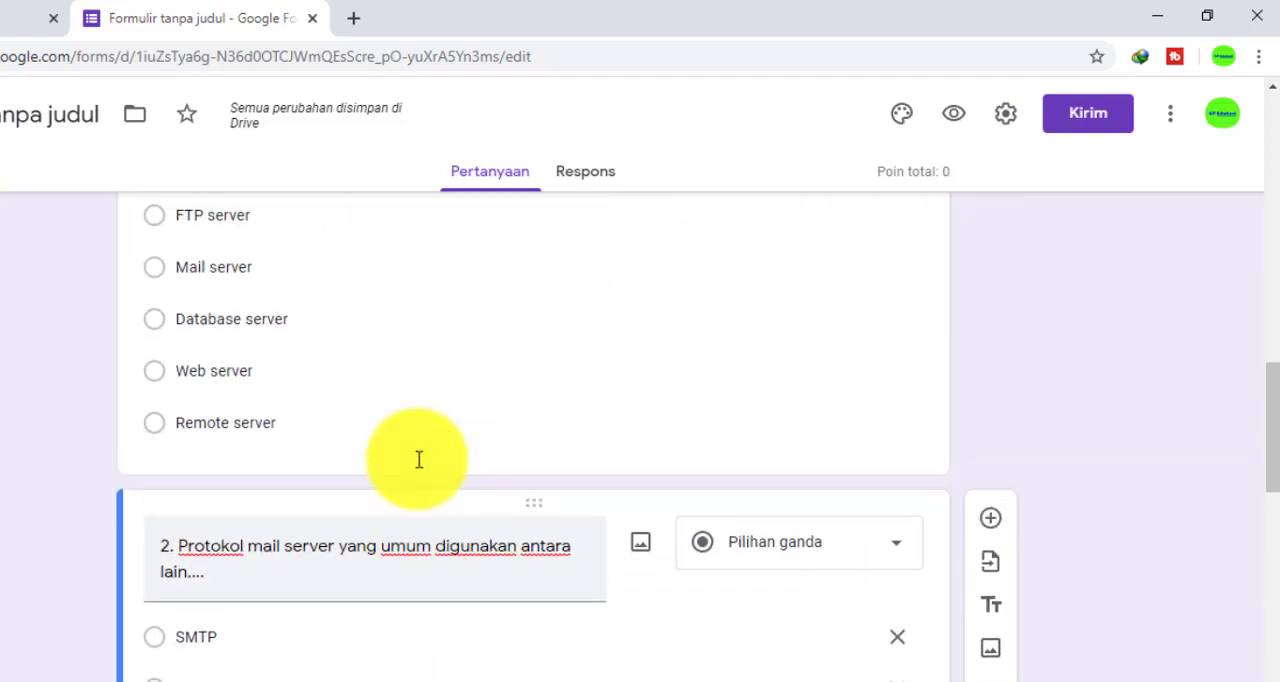
Open question 1's answer key, check its correct answer and points, and close it
scroll(470, 468, down, 2)
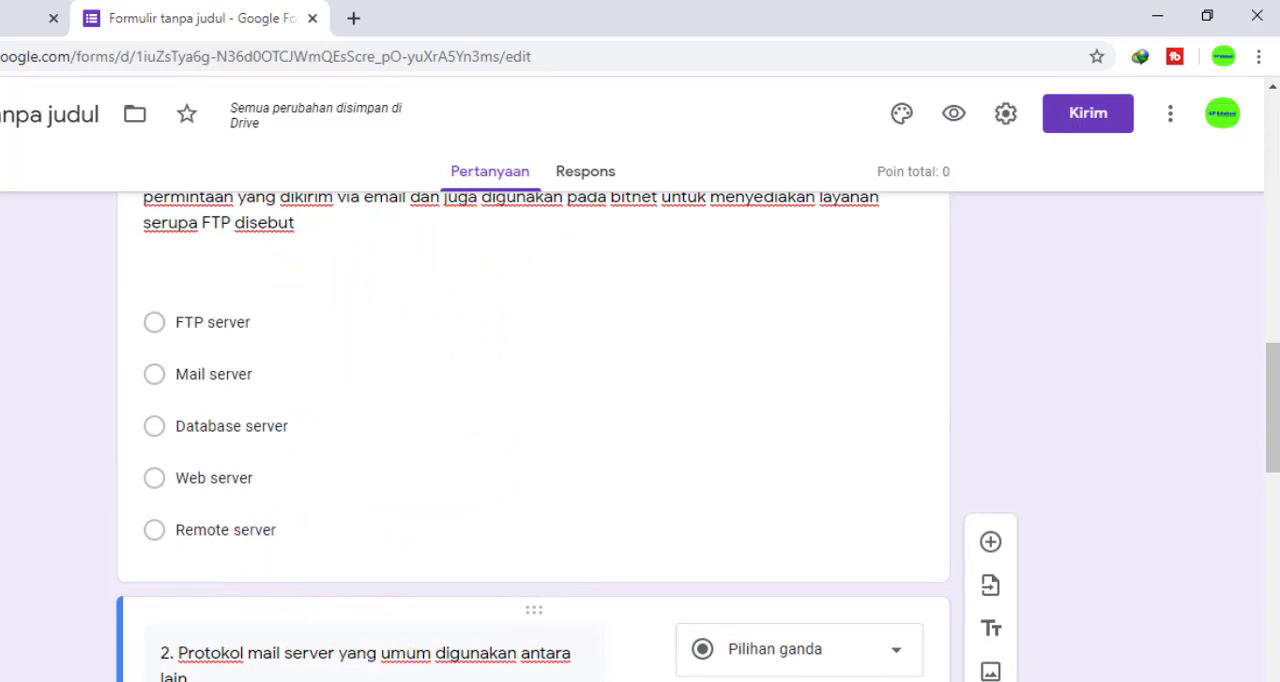
scroll(1089, 526, up, 2)
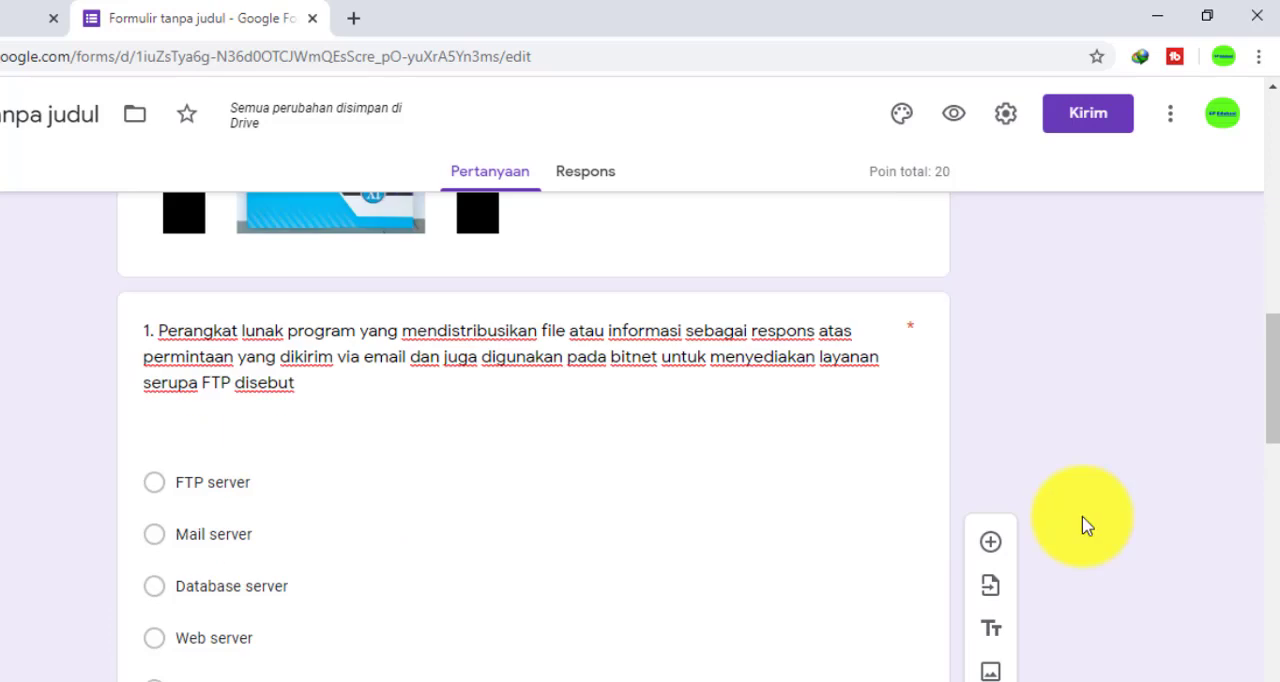
scroll(1089, 526, down, 1)
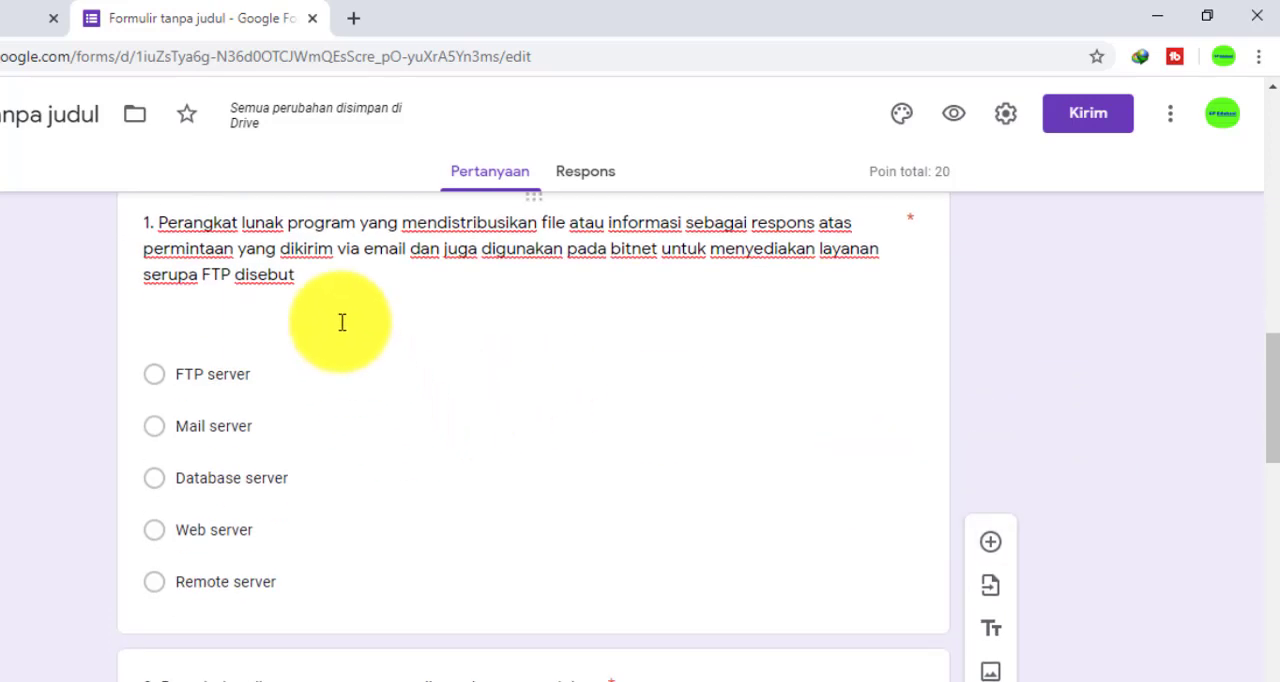
click(336, 292)
scroll(408, 463, down, 1)
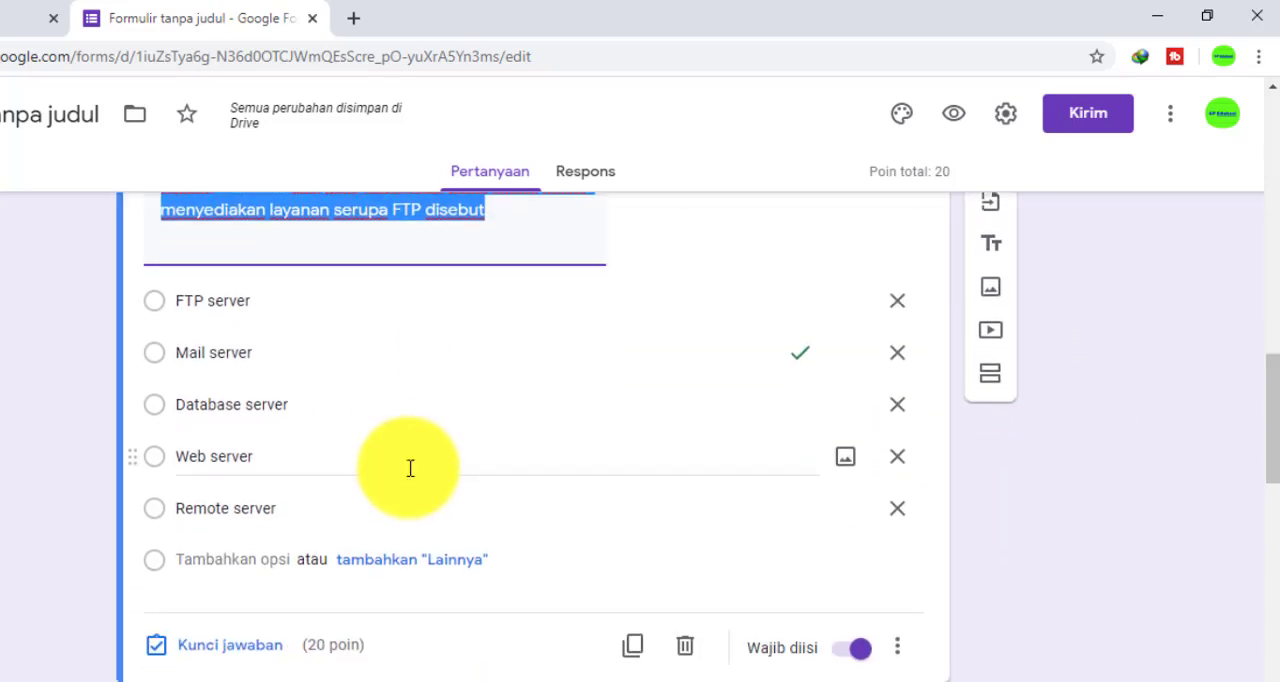
click(232, 648)
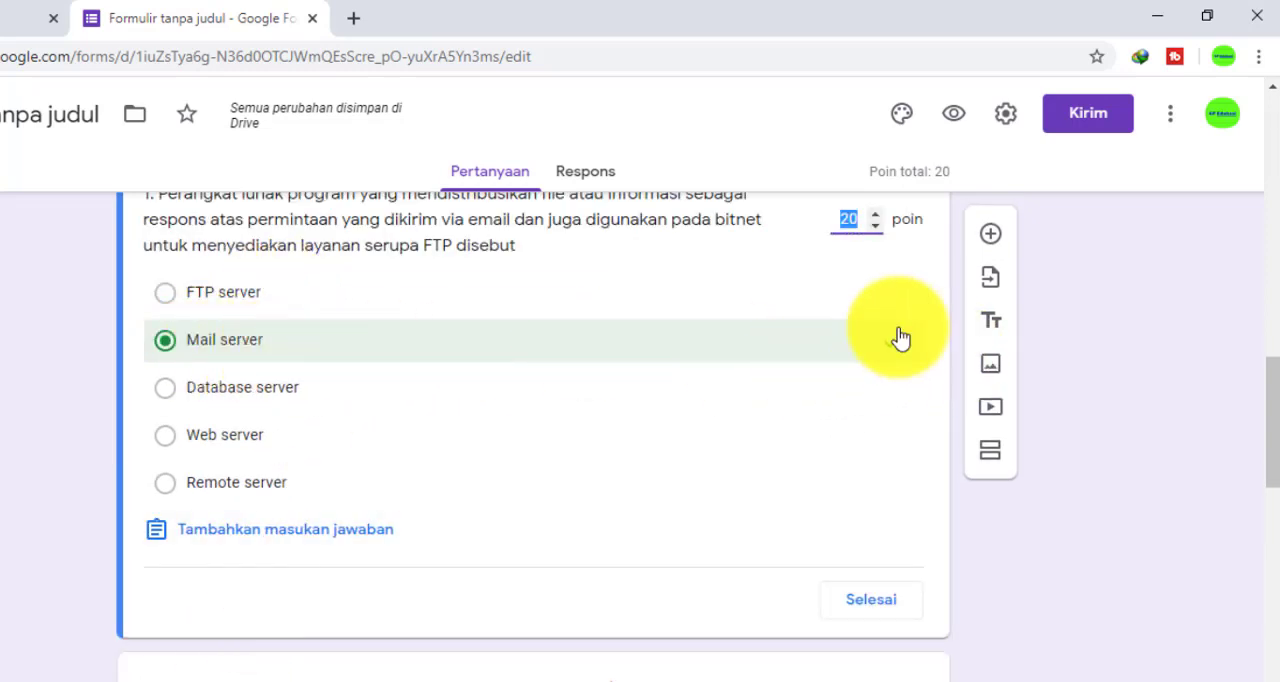
click(878, 602)
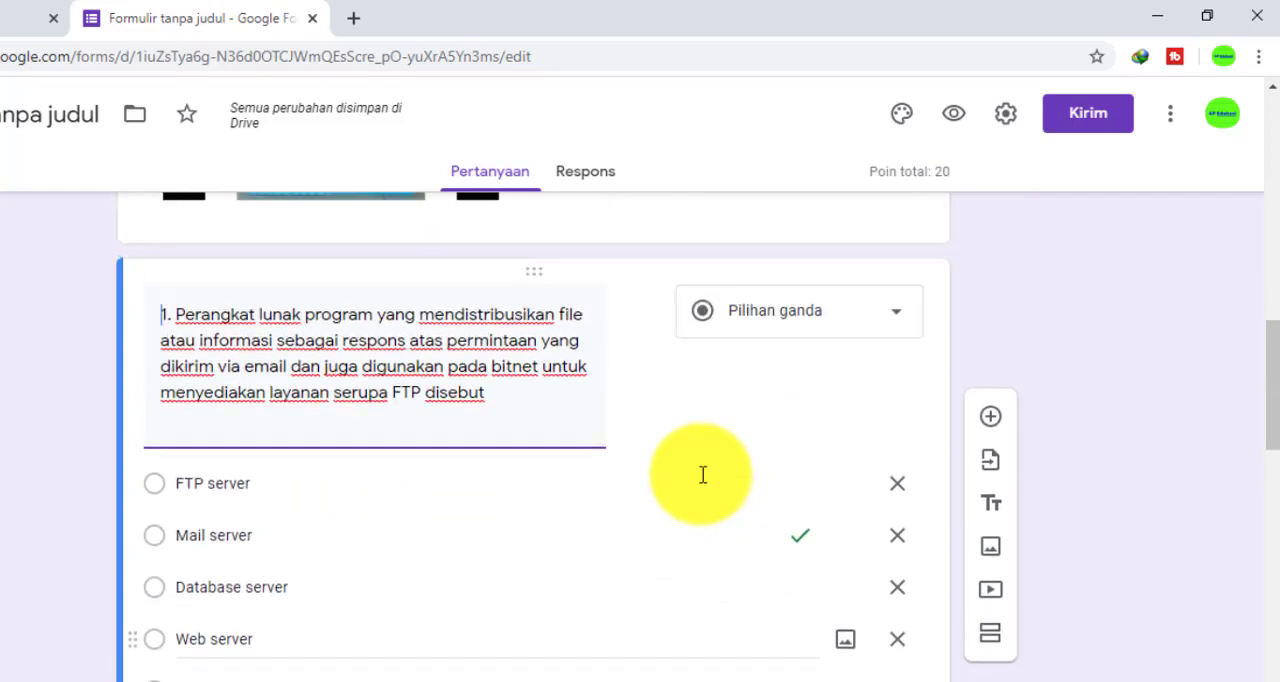
Open a preview of the form as respondents see it
scroll(705, 485, down, 7)
scroll(705, 485, down, 6)
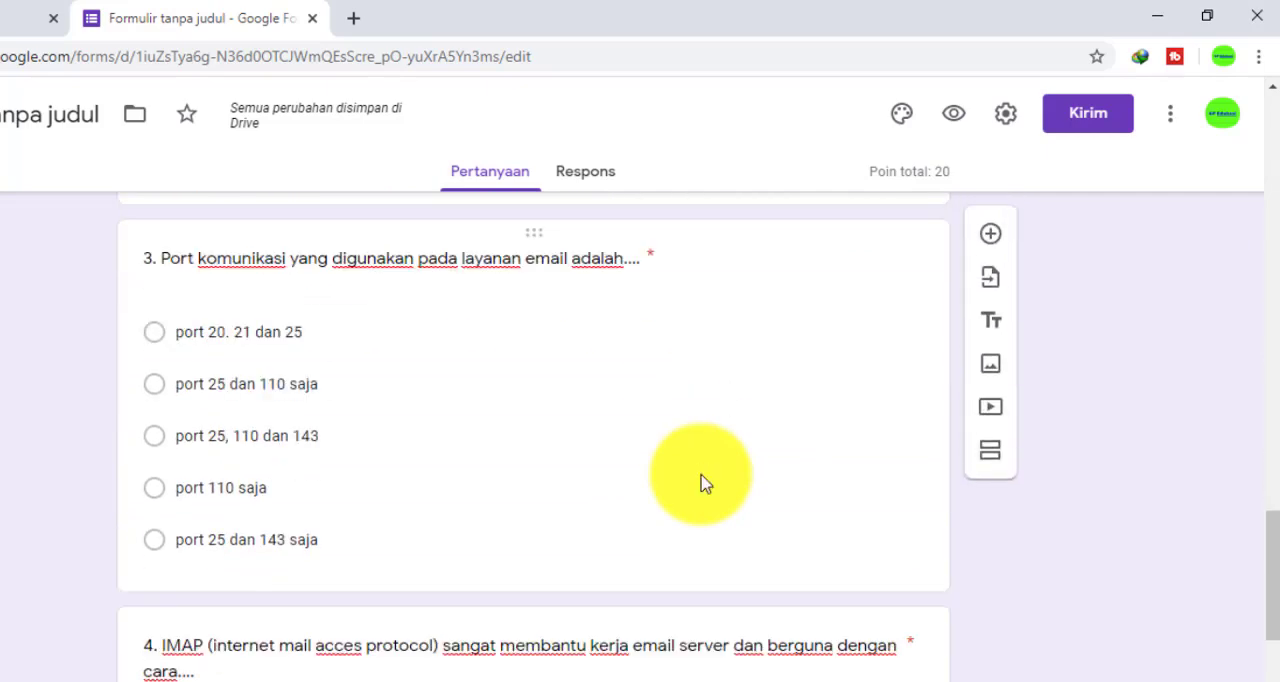
scroll(703, 475, up, 15)
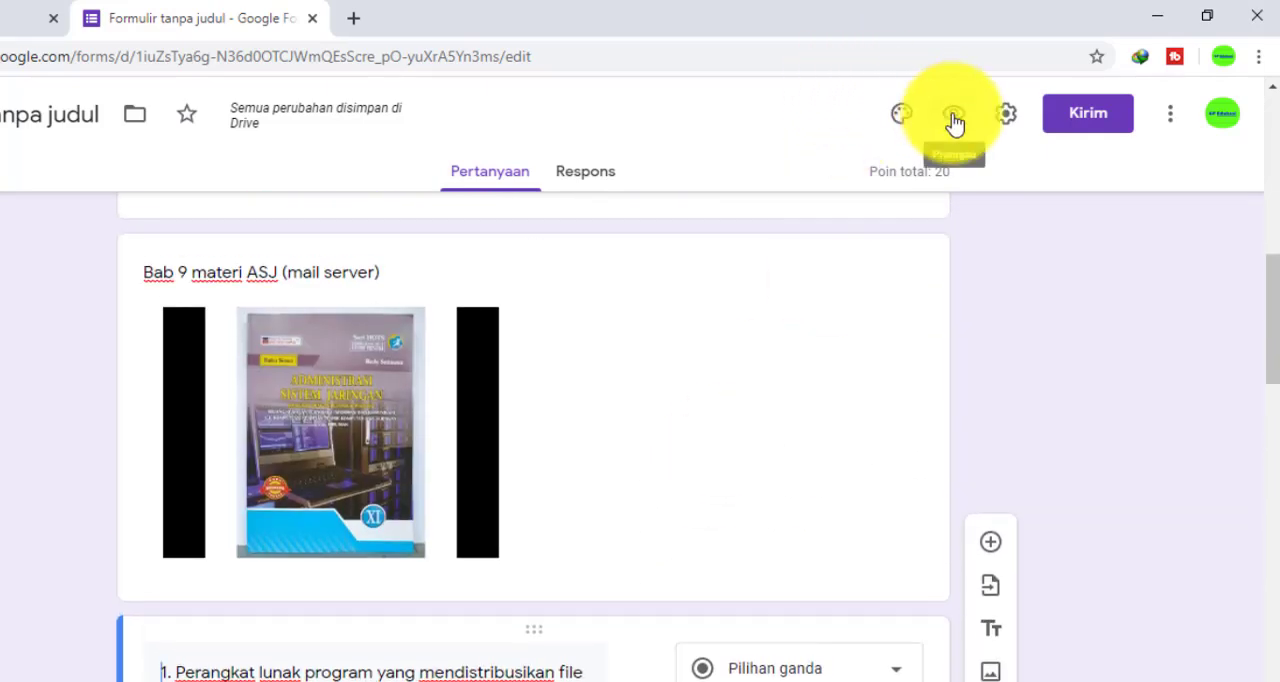
click(953, 122)
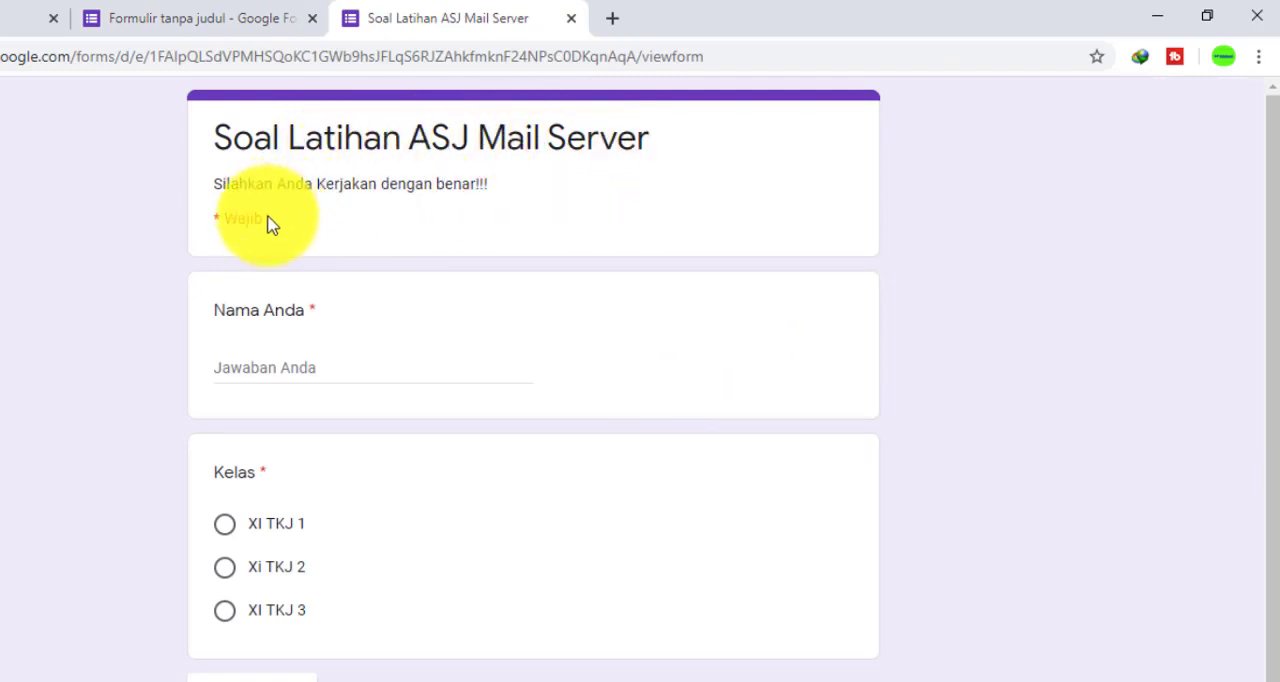
Fill in the respondent's name and choose XI TKJ 1 as the class in the form preview
click(311, 376)
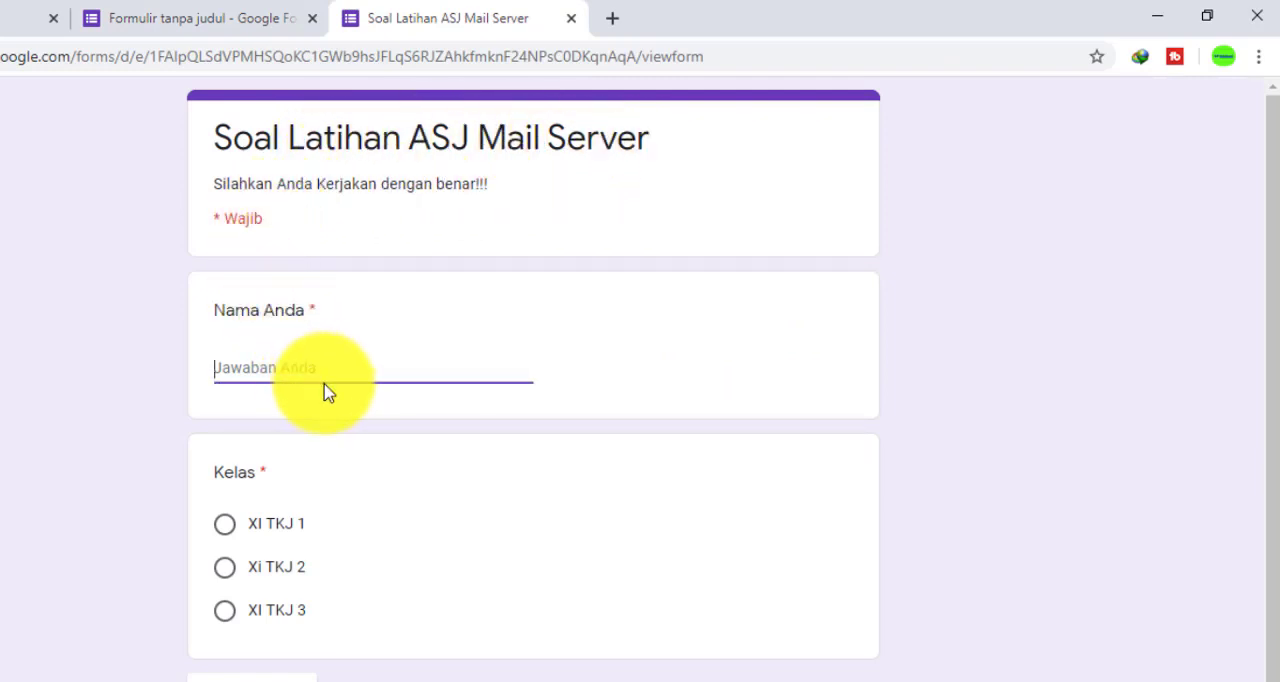
scroll(326, 400, down, 1)
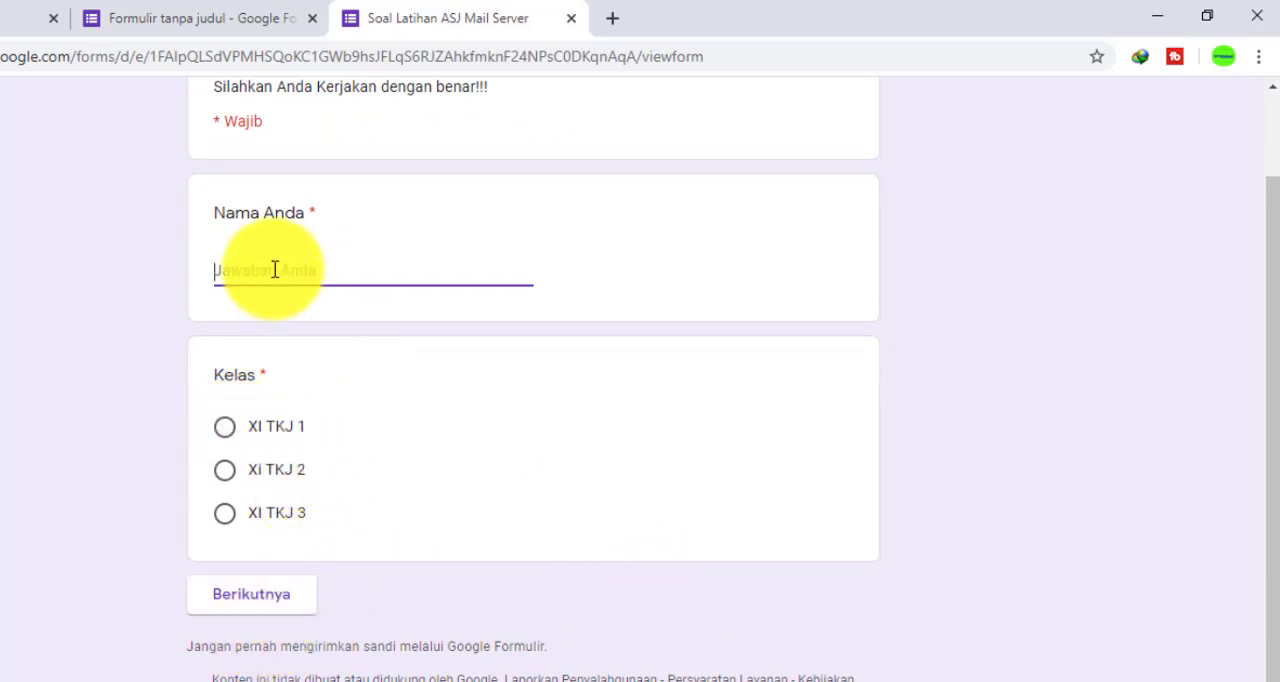
key(BackSpace)
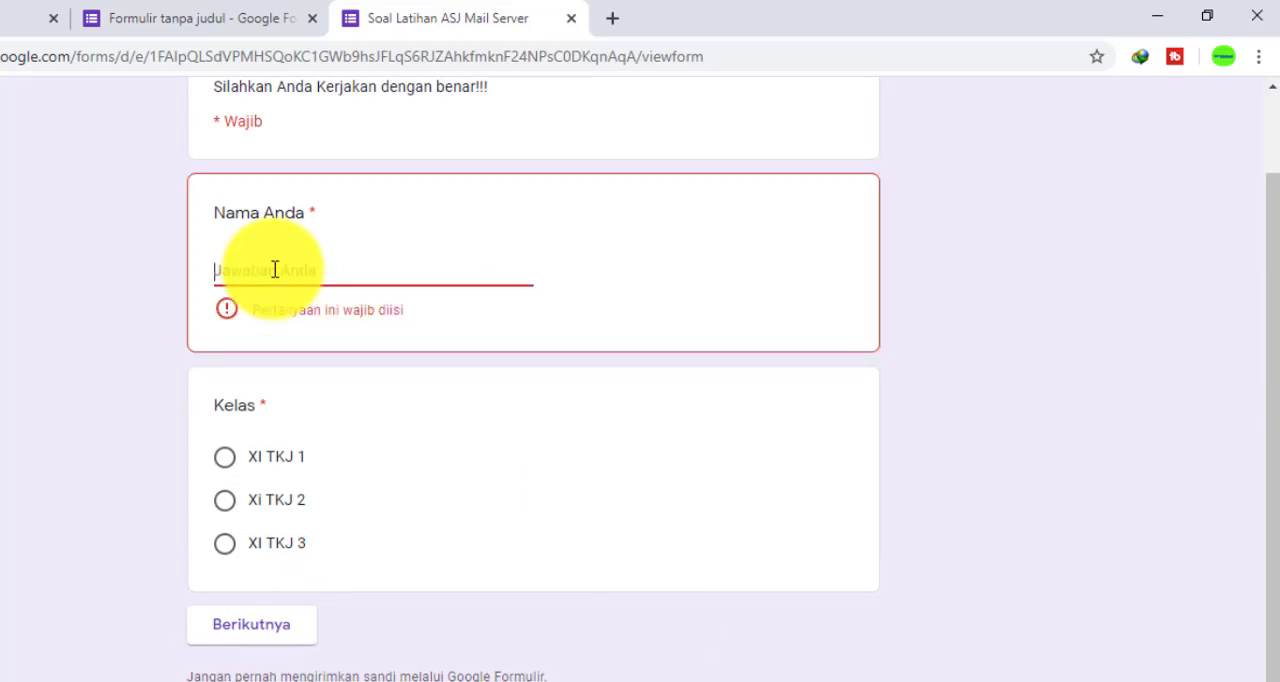
text(AND)
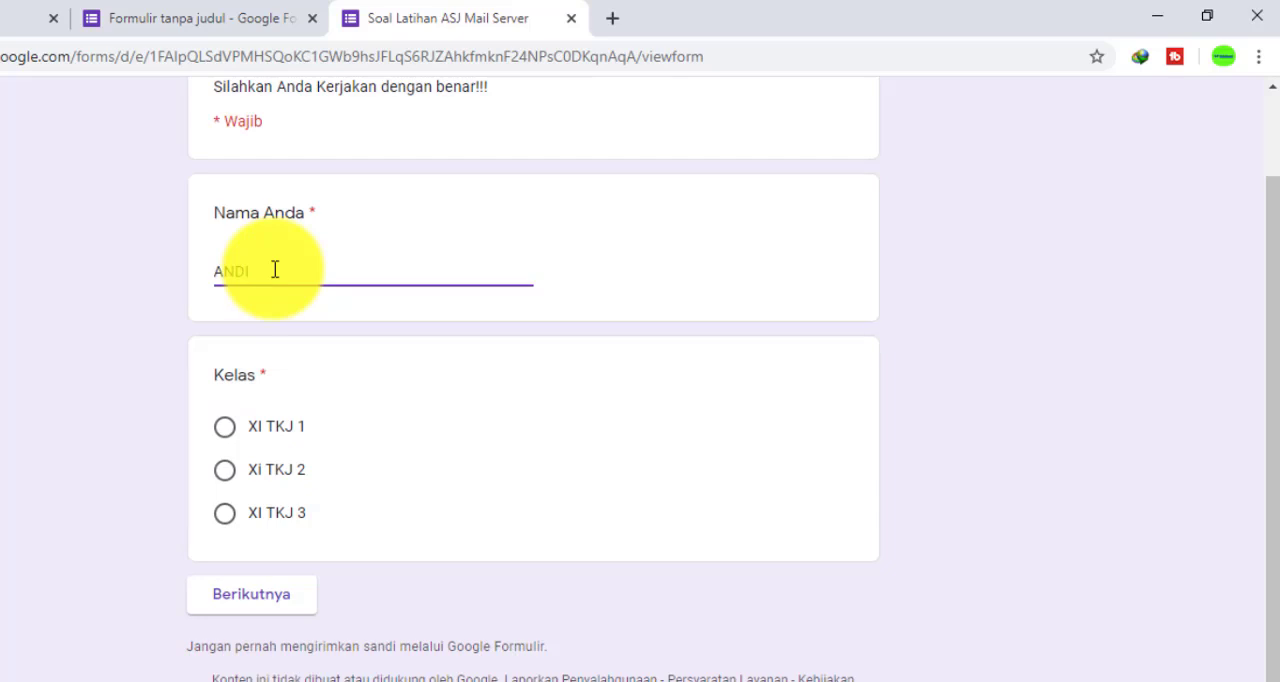
text(I)
click(225, 428)
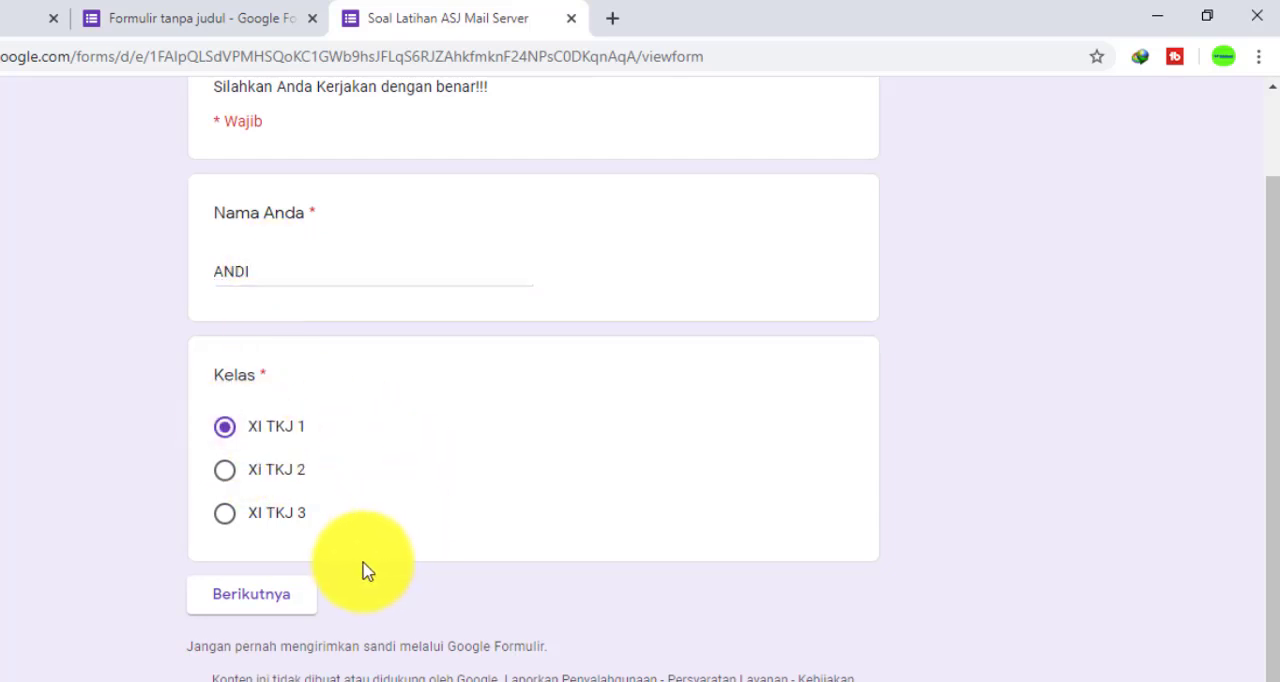
Continue to the question section of the preview, review its video, questions and point values, and close the preview
click(301, 604)
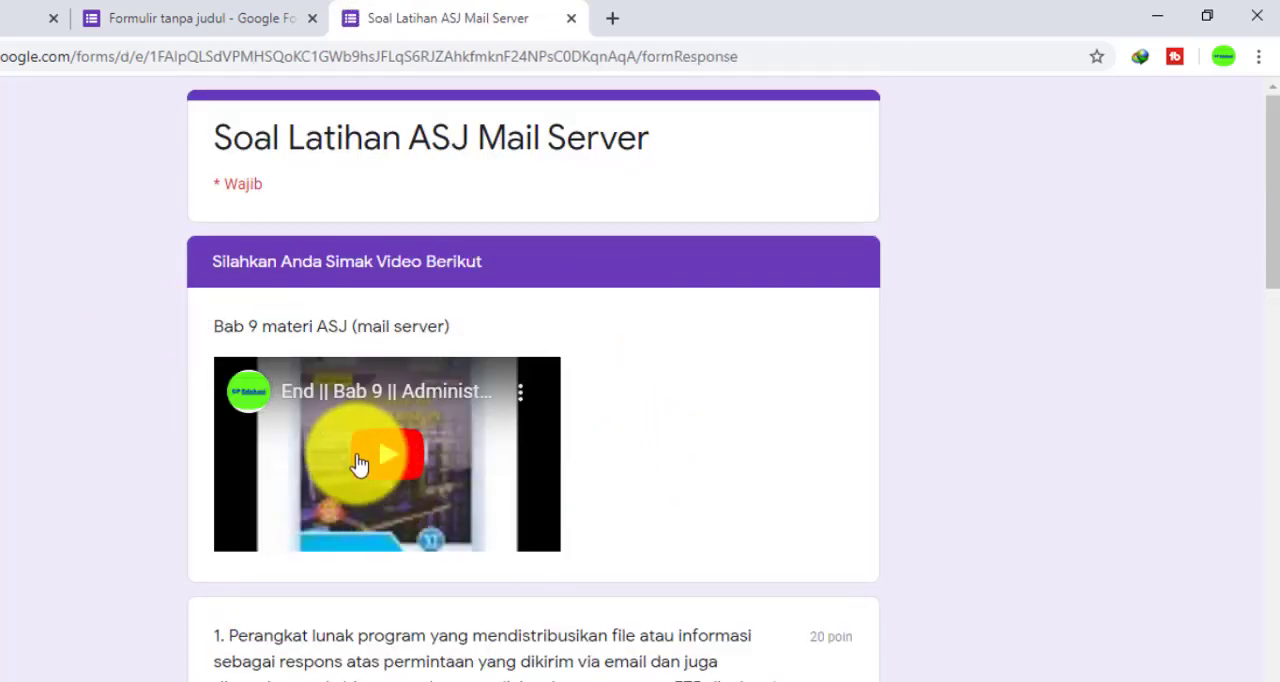
scroll(360, 465, down, 1)
scroll(366, 466, up, 1)
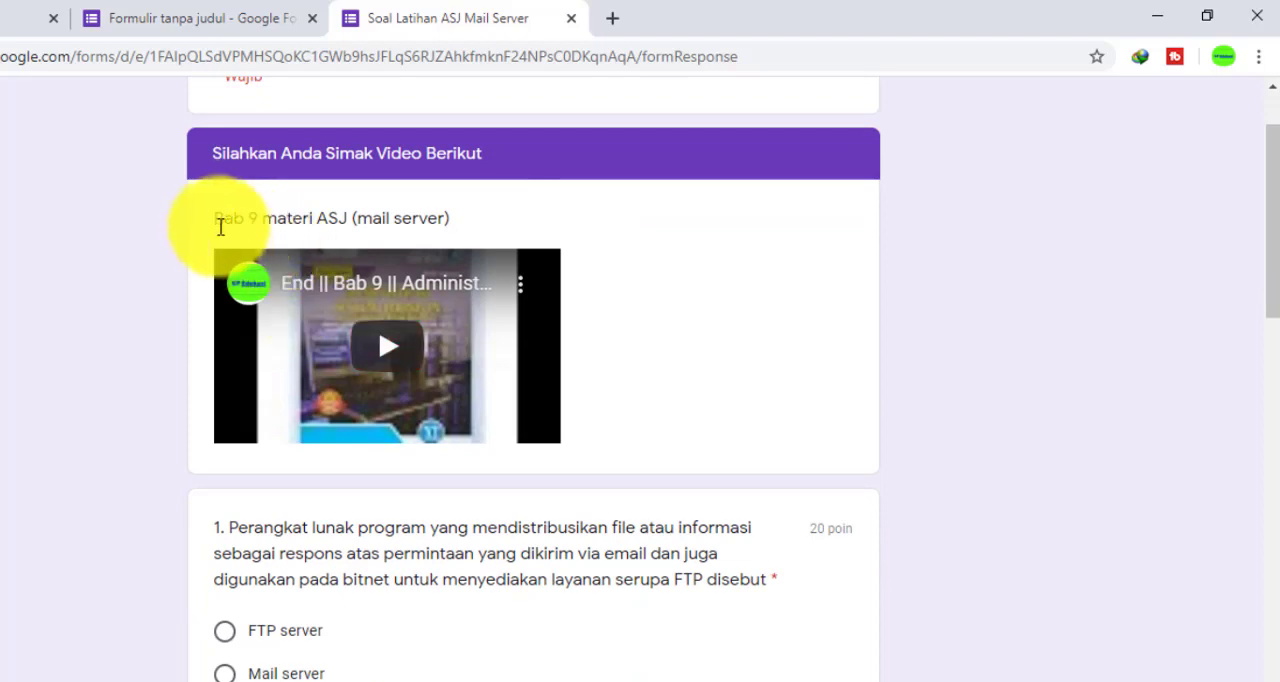
scroll(397, 471, down, 1)
scroll(397, 471, down, 1)
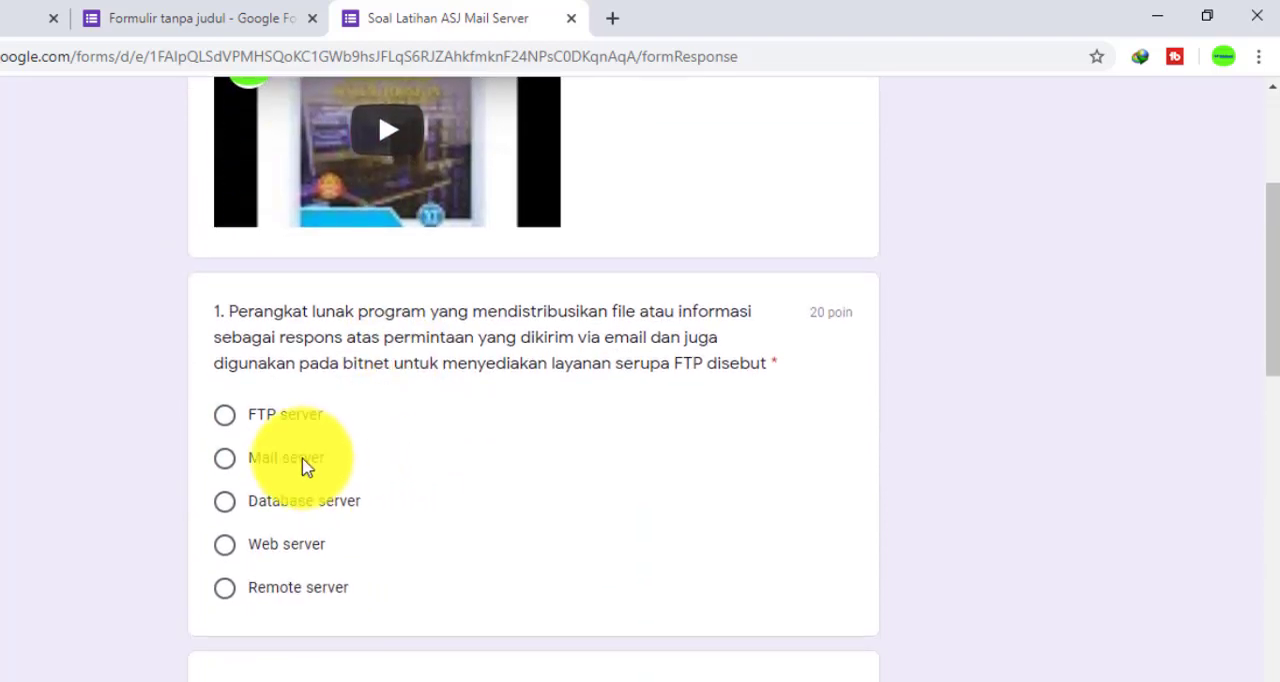
scroll(490, 552, down, 9)
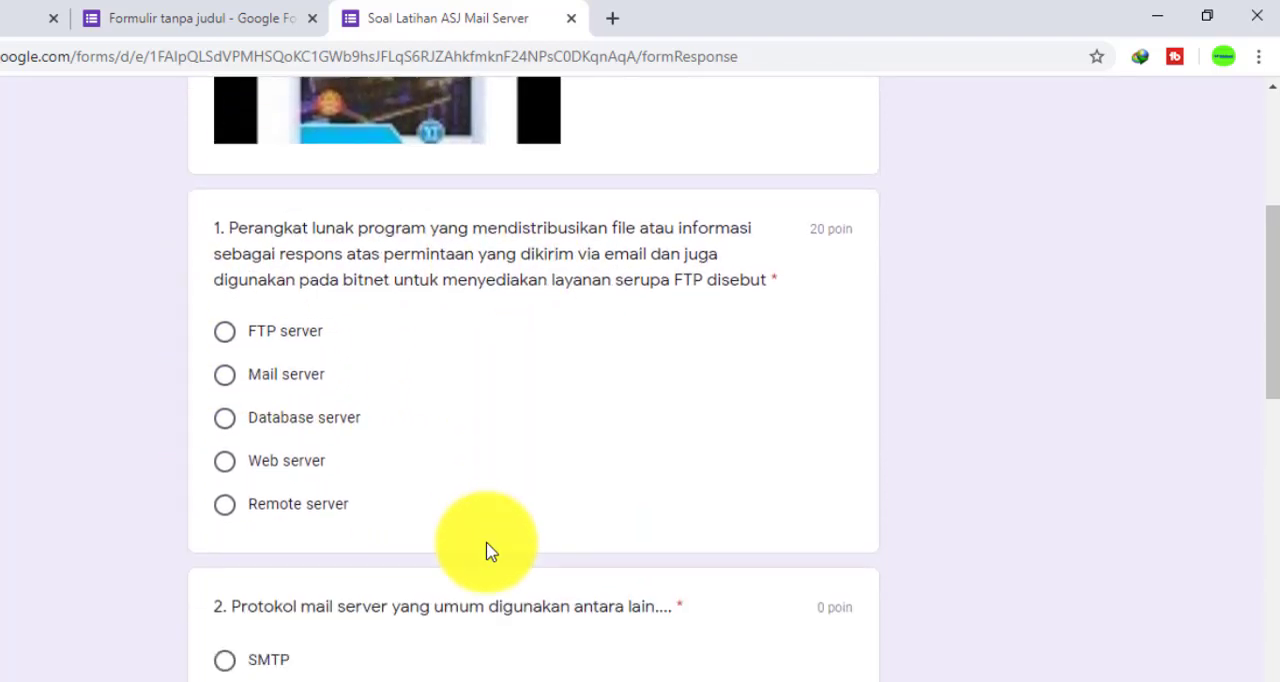
scroll(490, 579, down, 4)
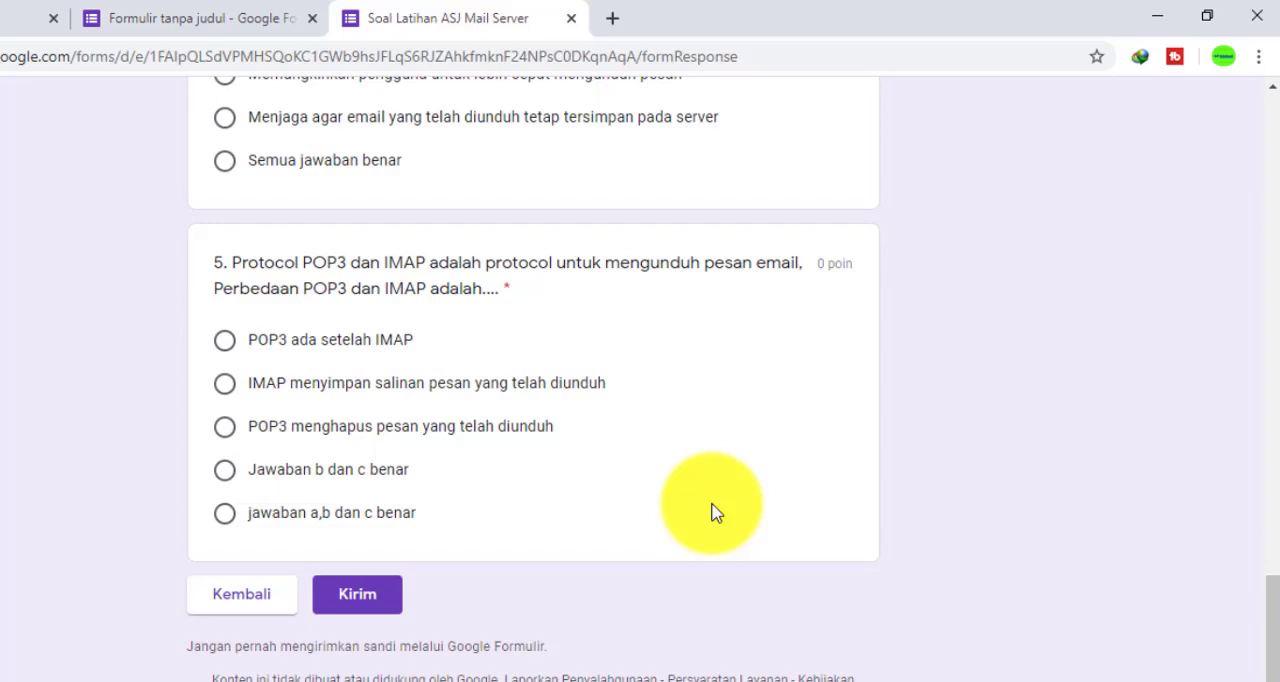
scroll(715, 512, up, 5)
key(ctrl+w)
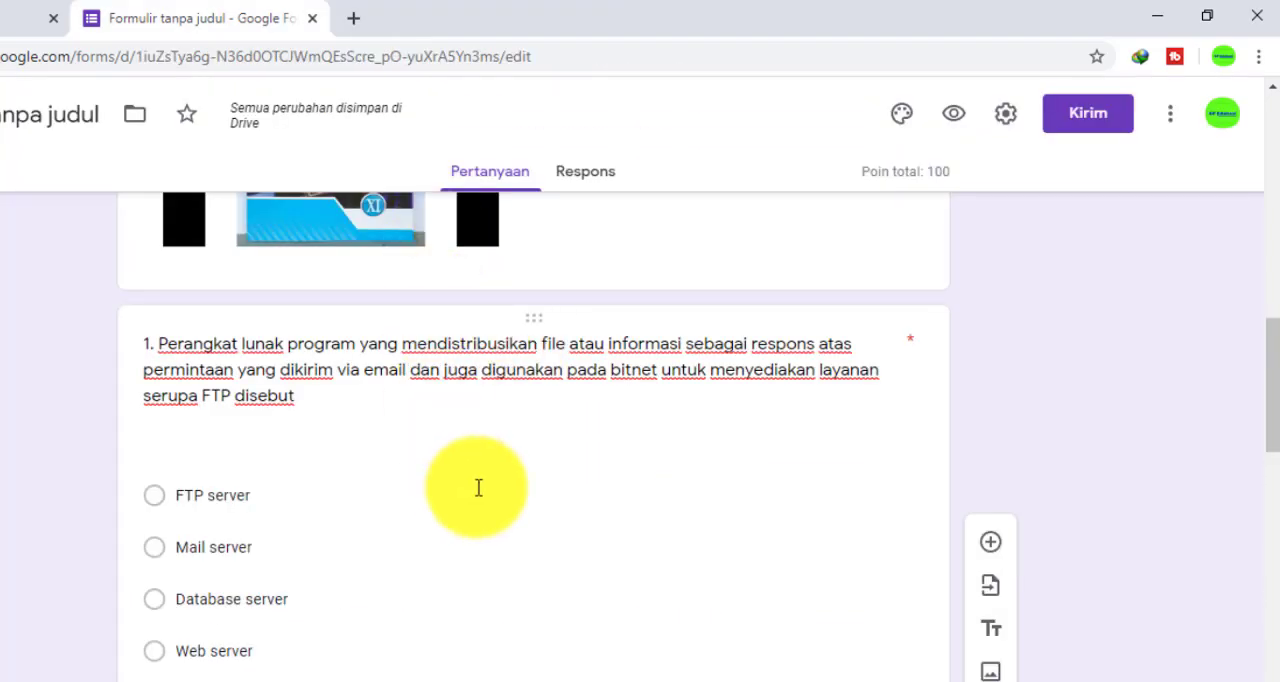
Recheck the correct answer and points in question 1's answer key, close the key, and look over the remaining questions
scroll(478, 488, down, 2)
scroll(477, 494, up, 1)
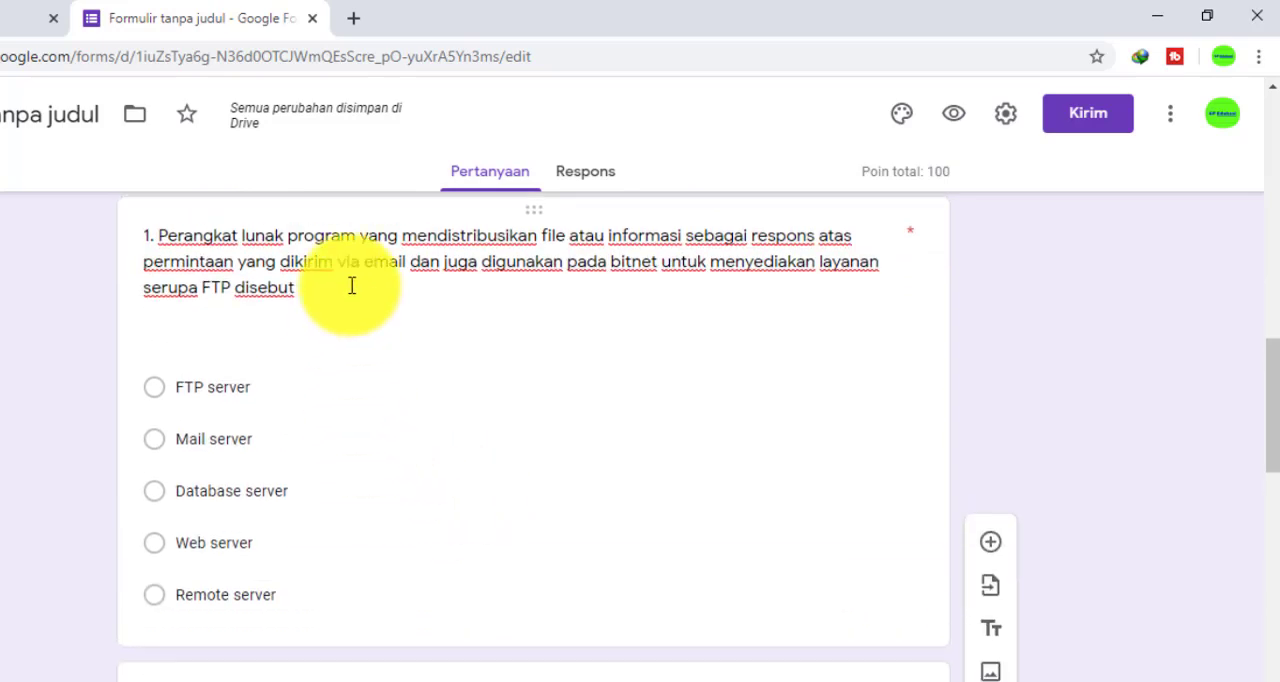
click(349, 283)
scroll(400, 434, down, 4)
click(229, 551)
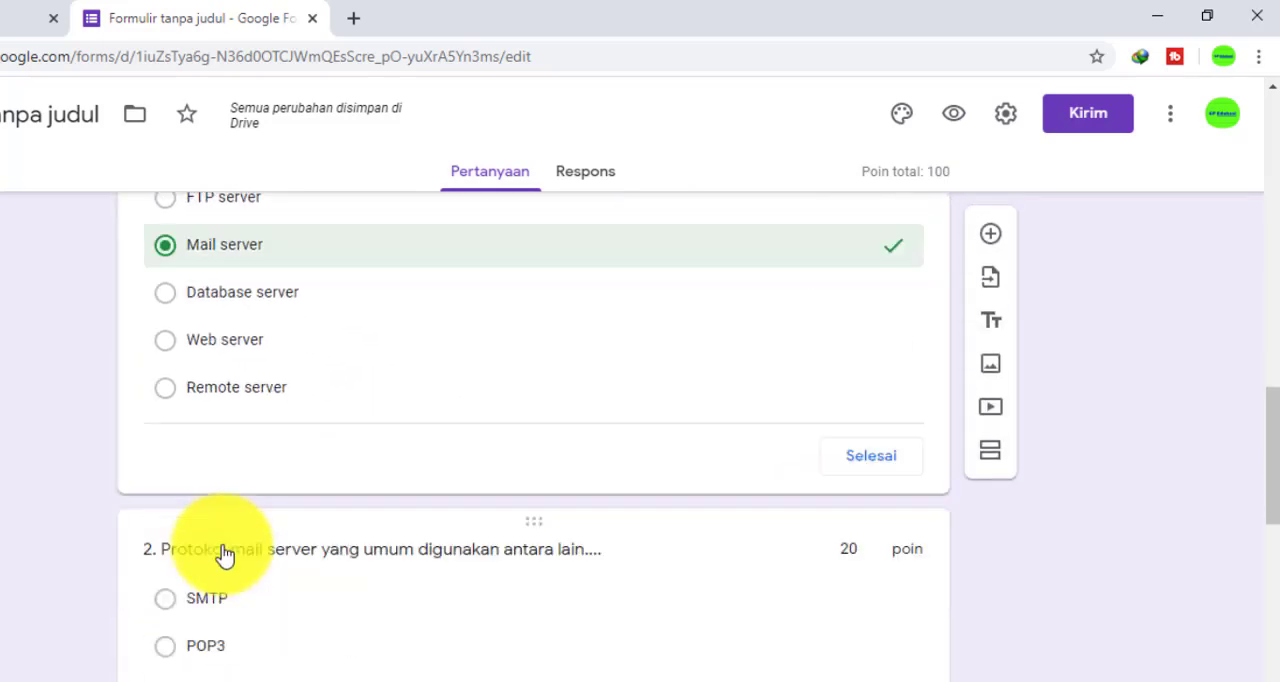
scroll(400, 500, up, 2)
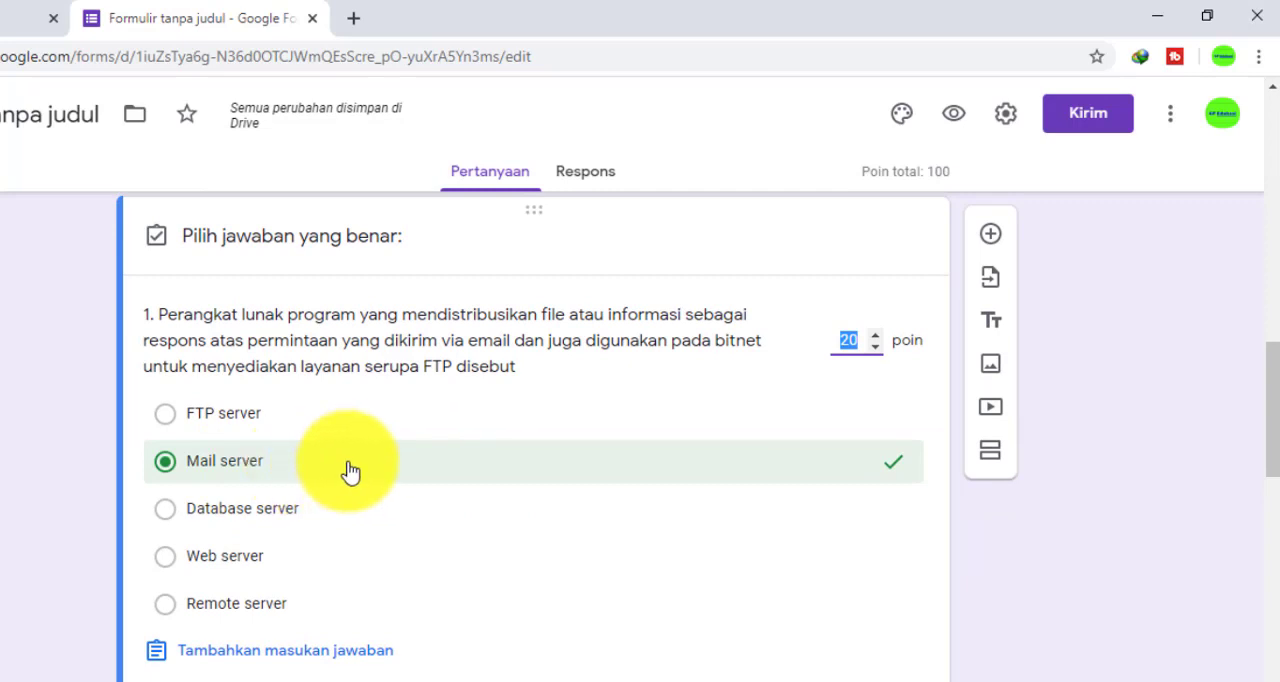
click(856, 345)
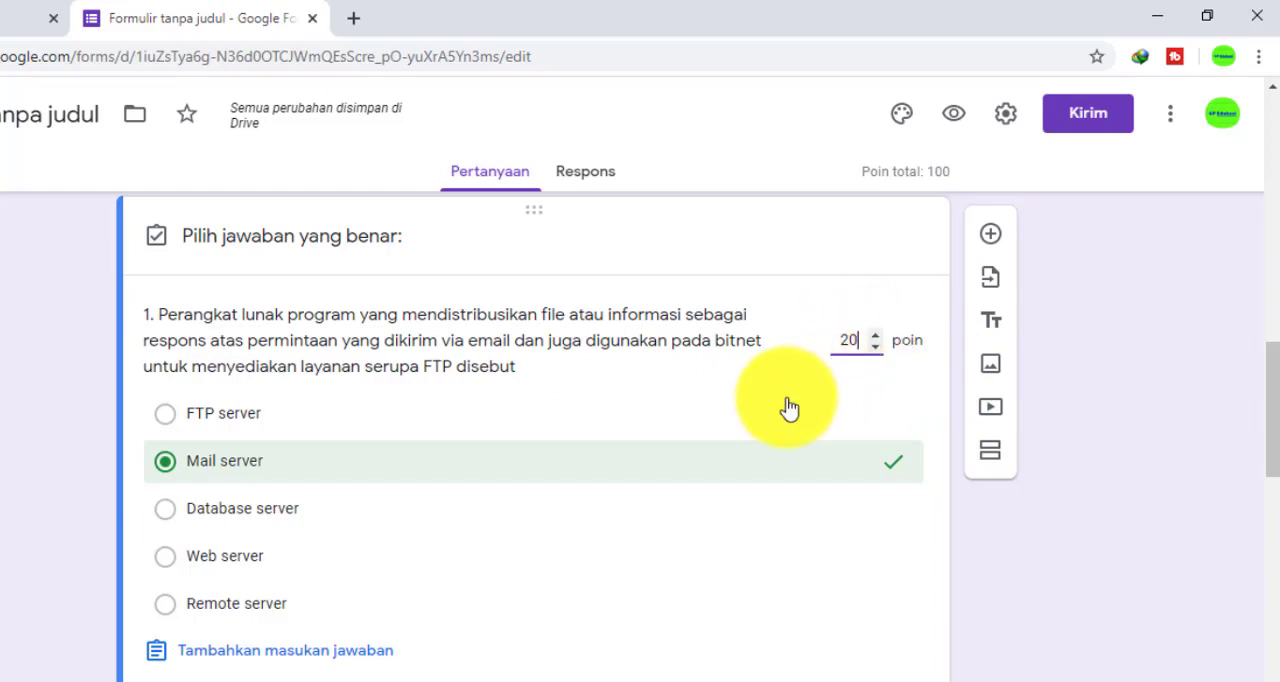
scroll(790, 408, down, 3)
click(888, 406)
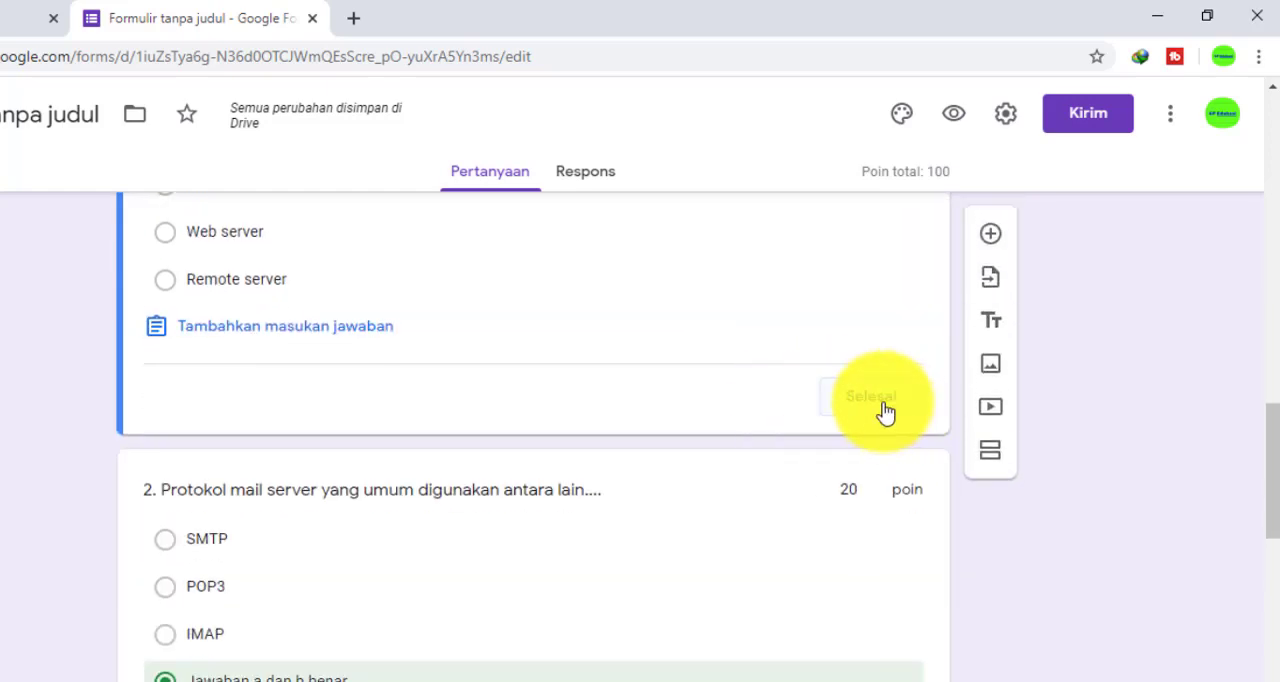
scroll(655, 428, down, 5)
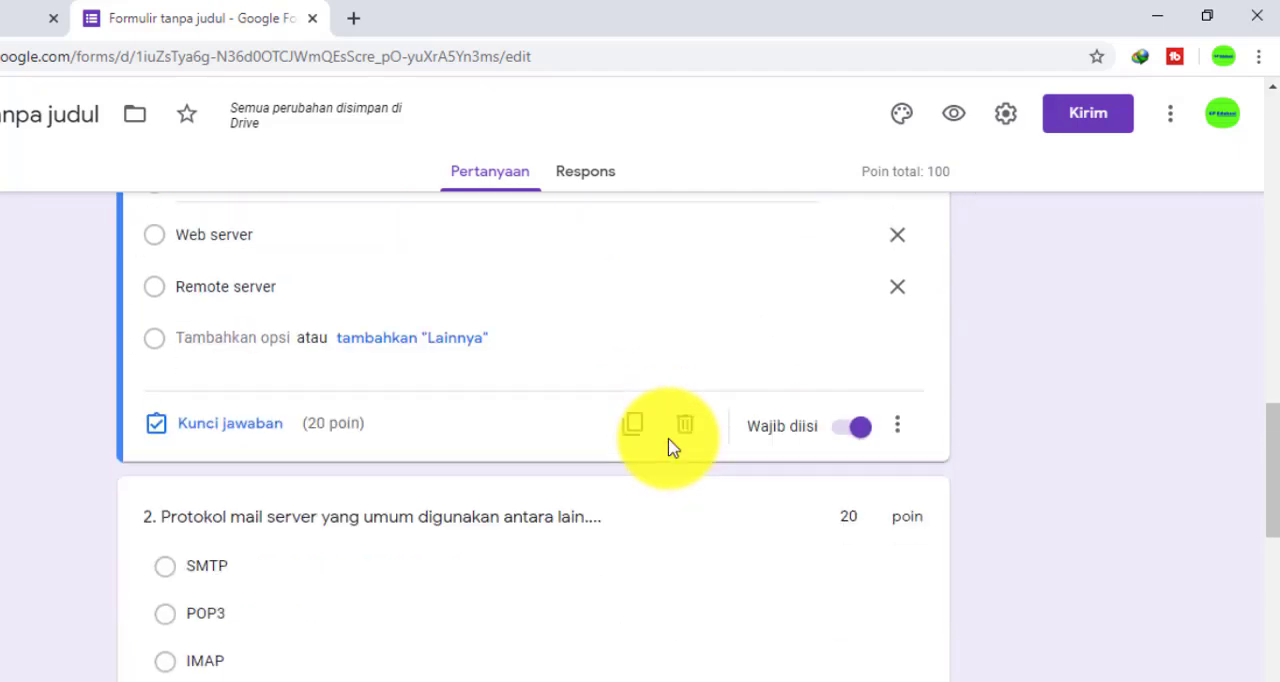
scroll(672, 447, down, 12)
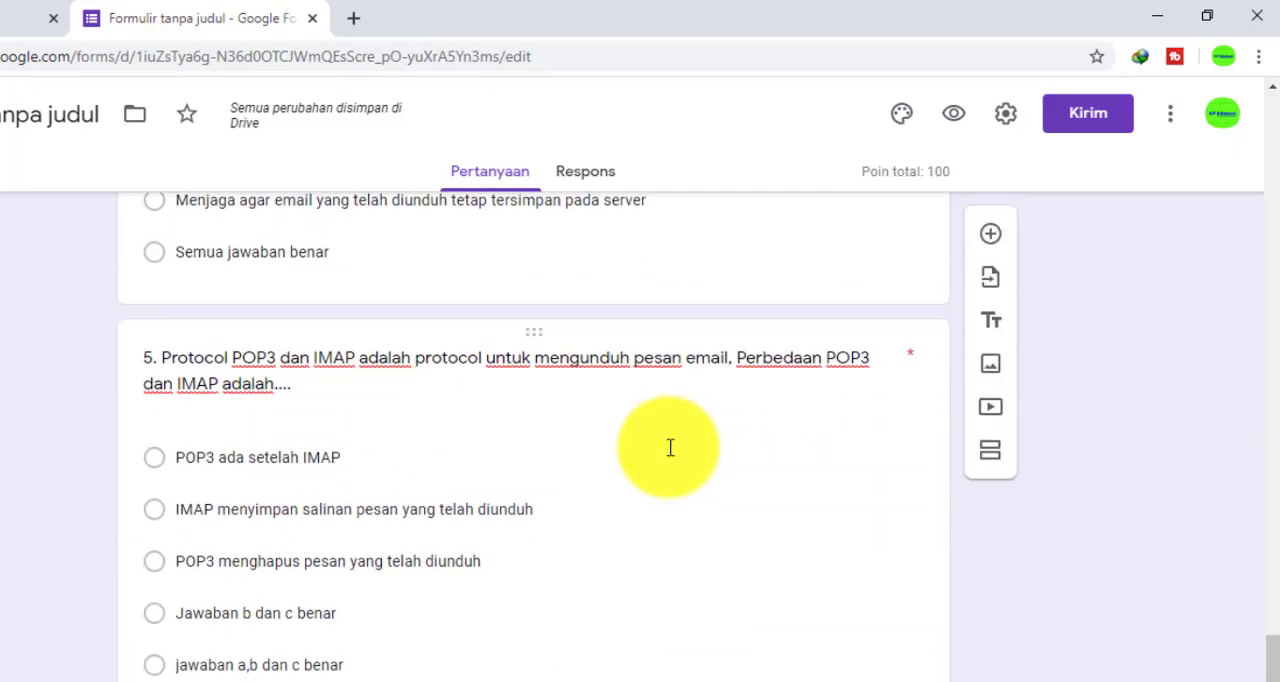
scroll(670, 447, up, 15)
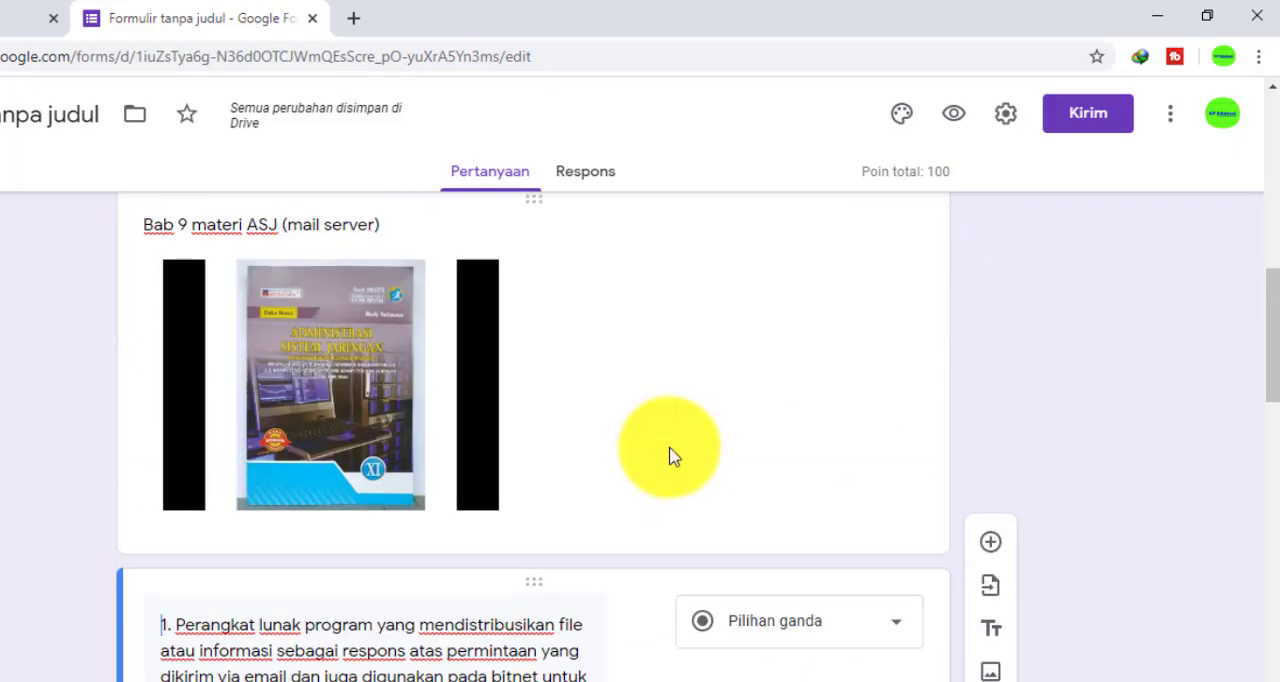
Reopen the form preview, enter the respondent's name with class XI TKJ 1, and continue to the question section
click(955, 118)
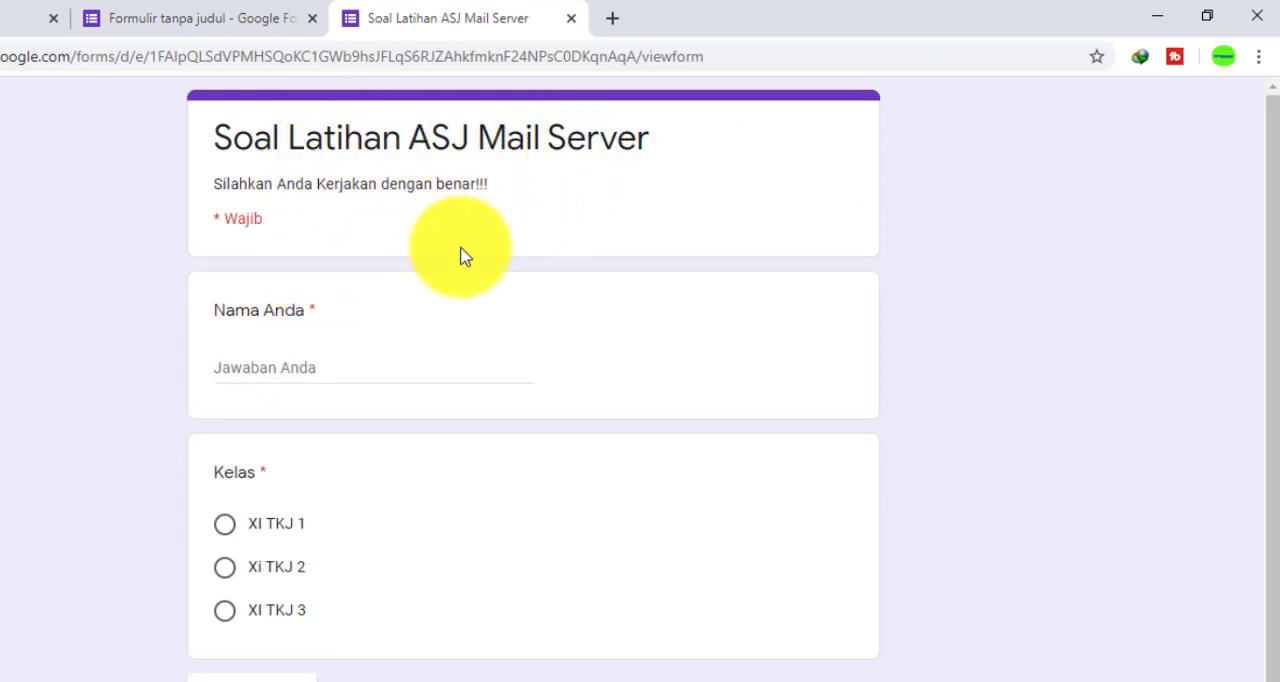
scroll(433, 316, down, 1)
click(320, 277)
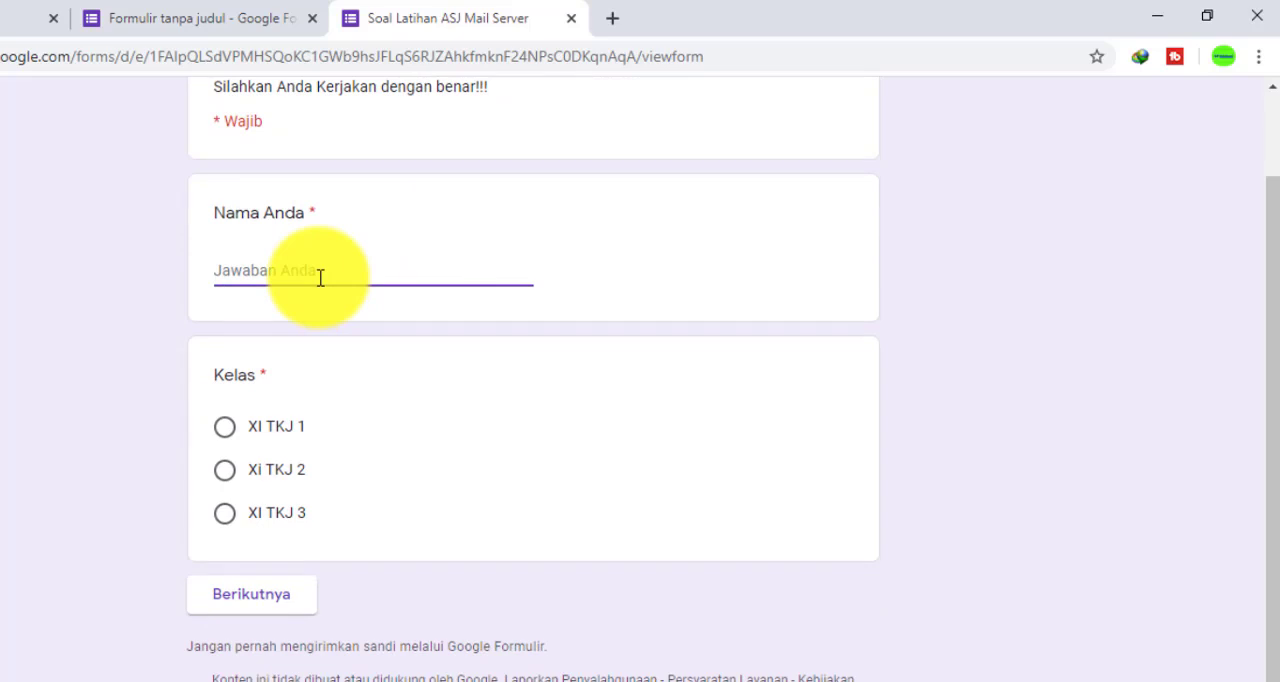
text(Andi)
click(226, 434)
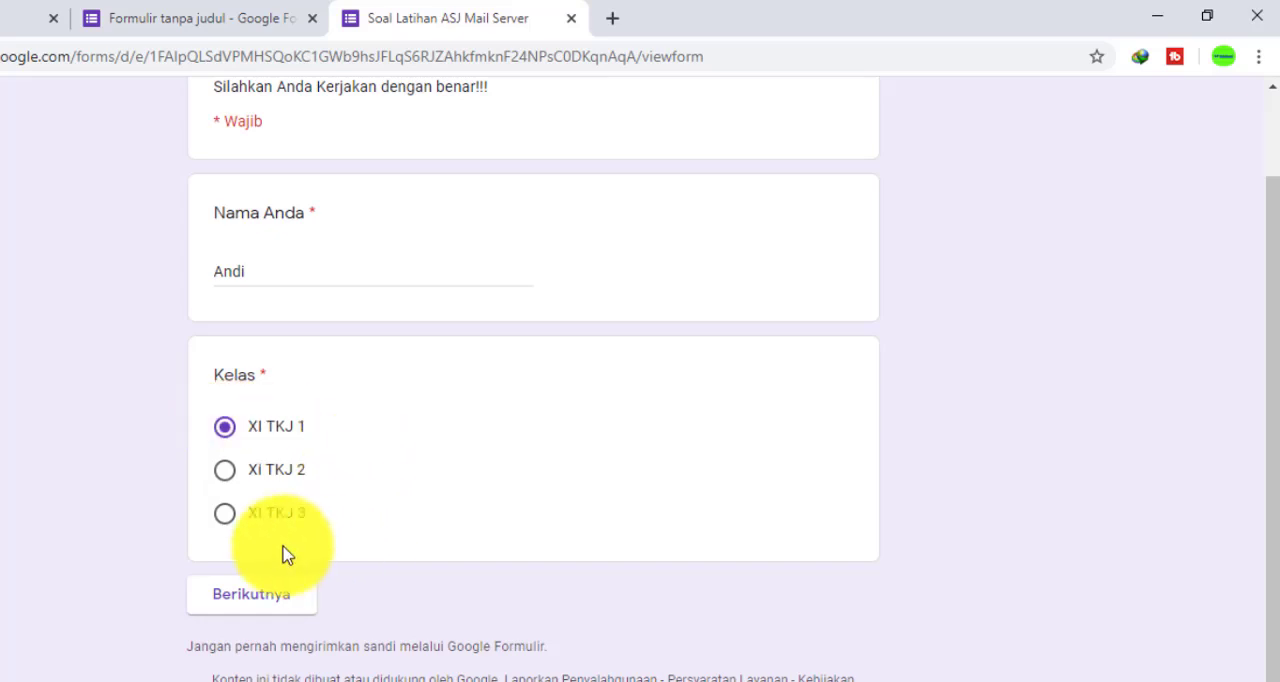
click(257, 606)
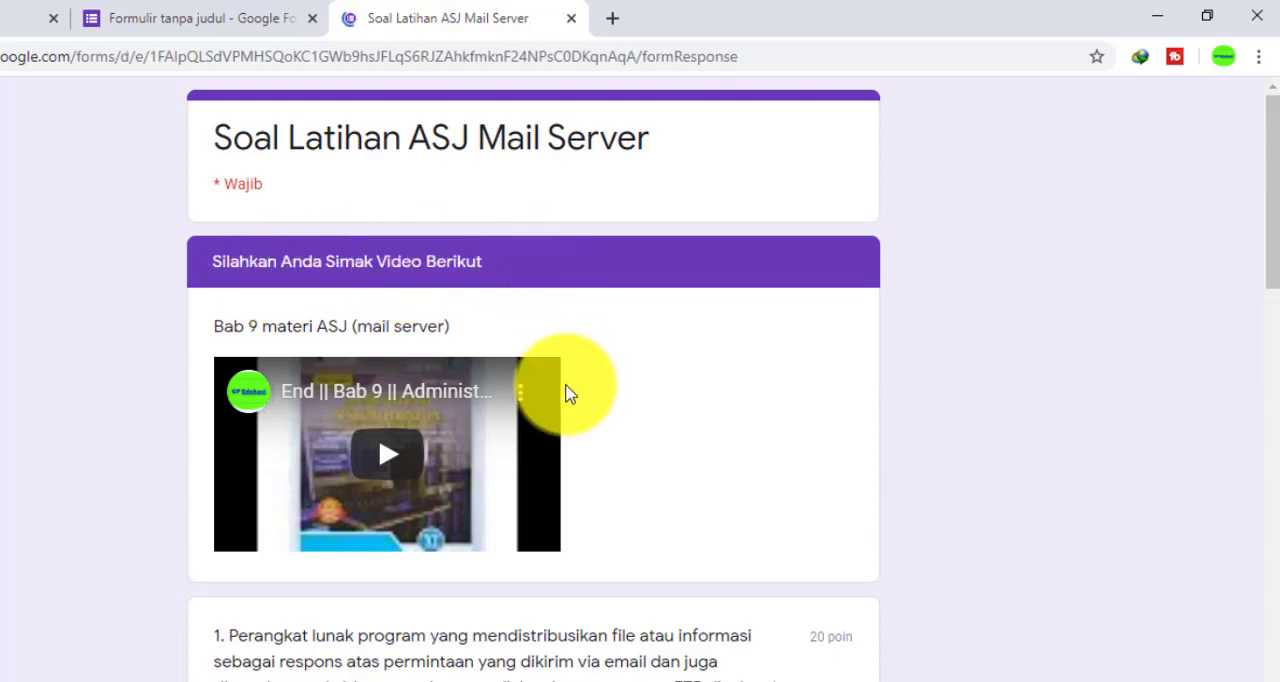
Play the embedded "Bab 9 materi ASJ (mail server)" video in the form preview
scroll(380, 435, down, 1)
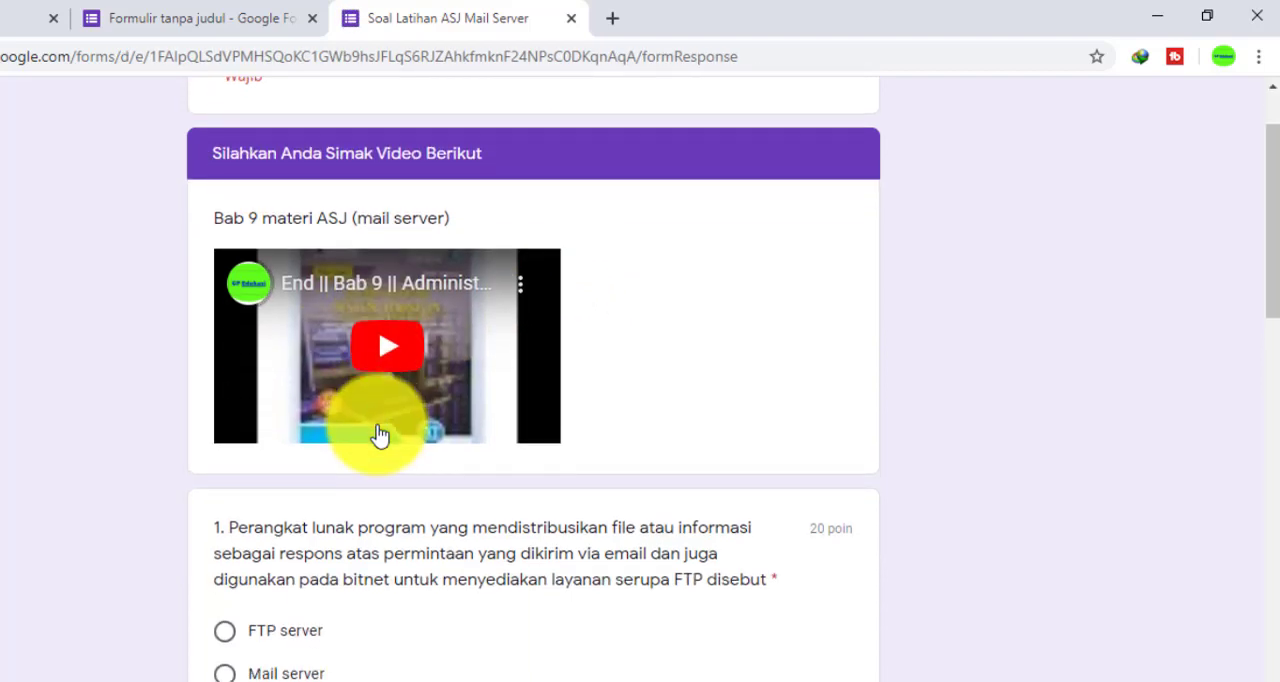
click(414, 338)
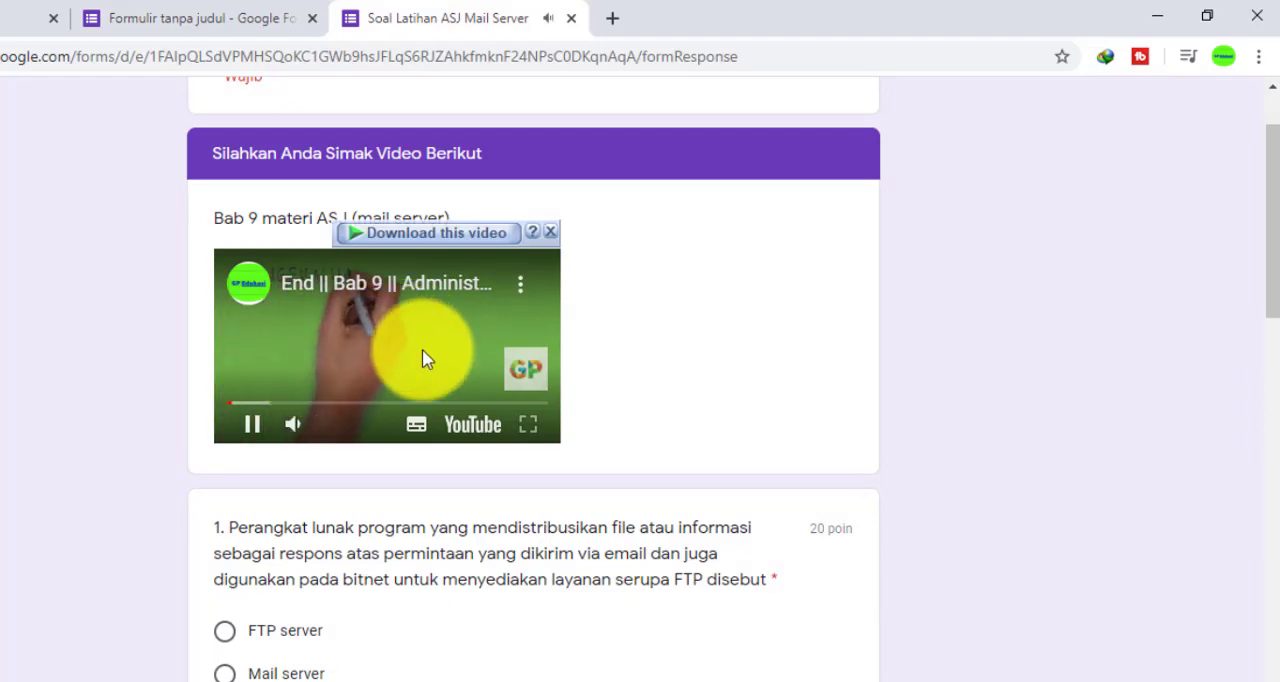
Answer question 1 with "Mail server", question 2 with "Jawaban a dan b benar" and question 3 with "port 25, 110 dan 143"
scroll(421, 360, down, 3)
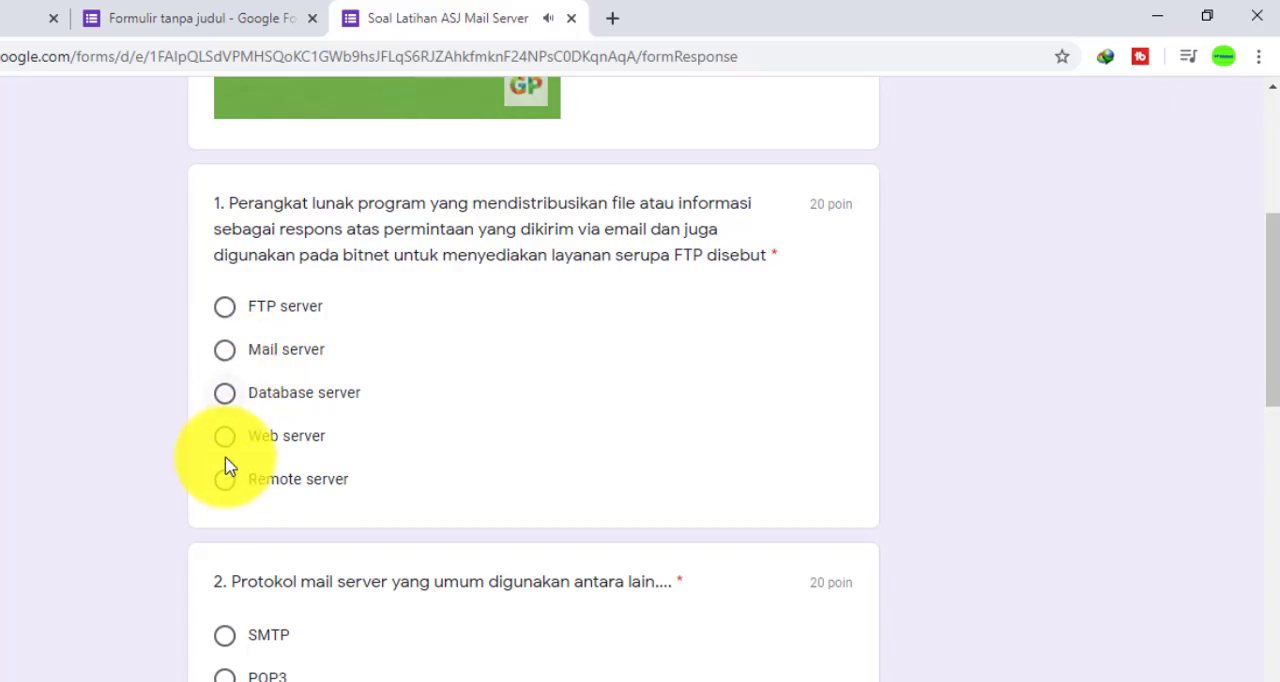
click(222, 351)
scroll(270, 400, down, 2)
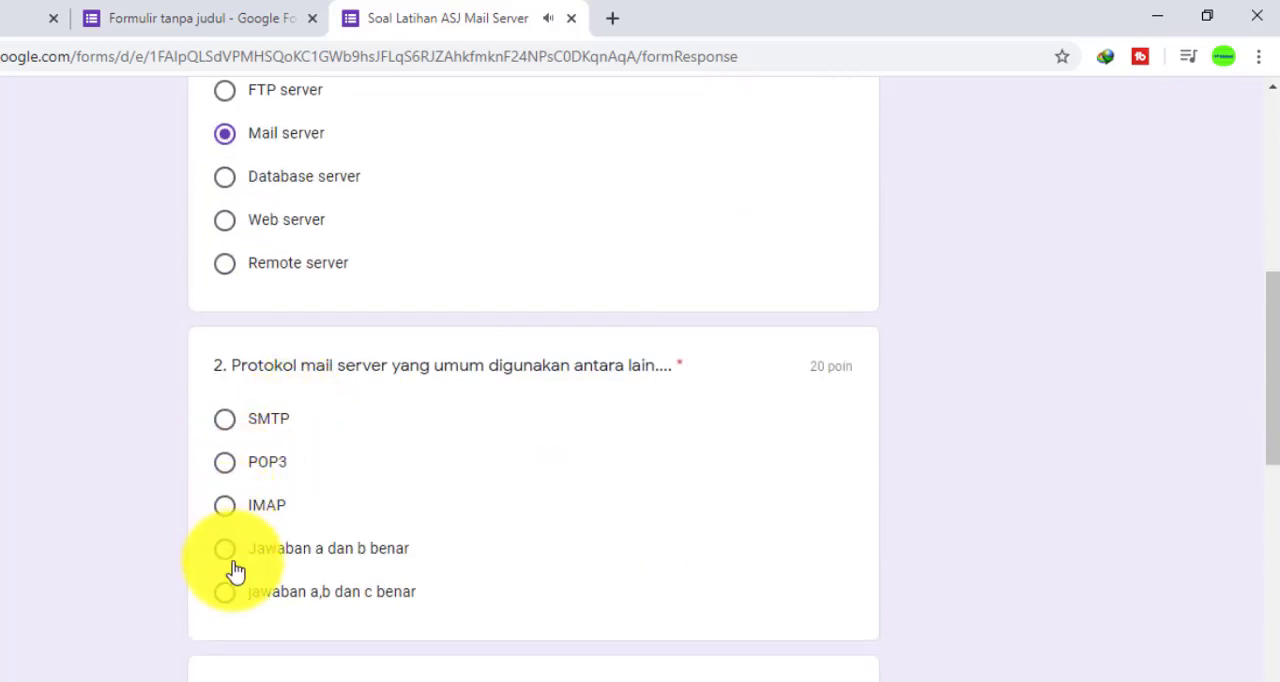
click(231, 558)
scroll(231, 563, down, 3)
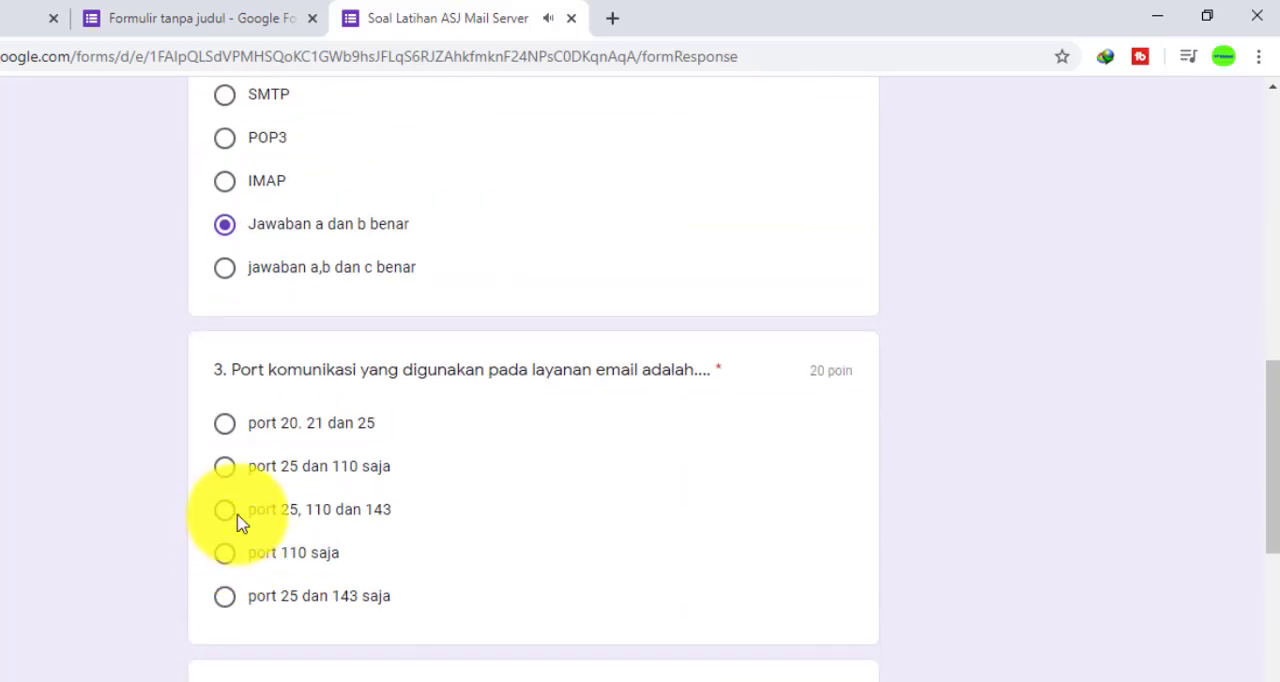
click(237, 516)
Answer question 4 with "Mengarahkan ke alamat tujuan" and question 5 with "Jawaban b dan c benar", and submit the form
scroll(238, 500, down, 3)
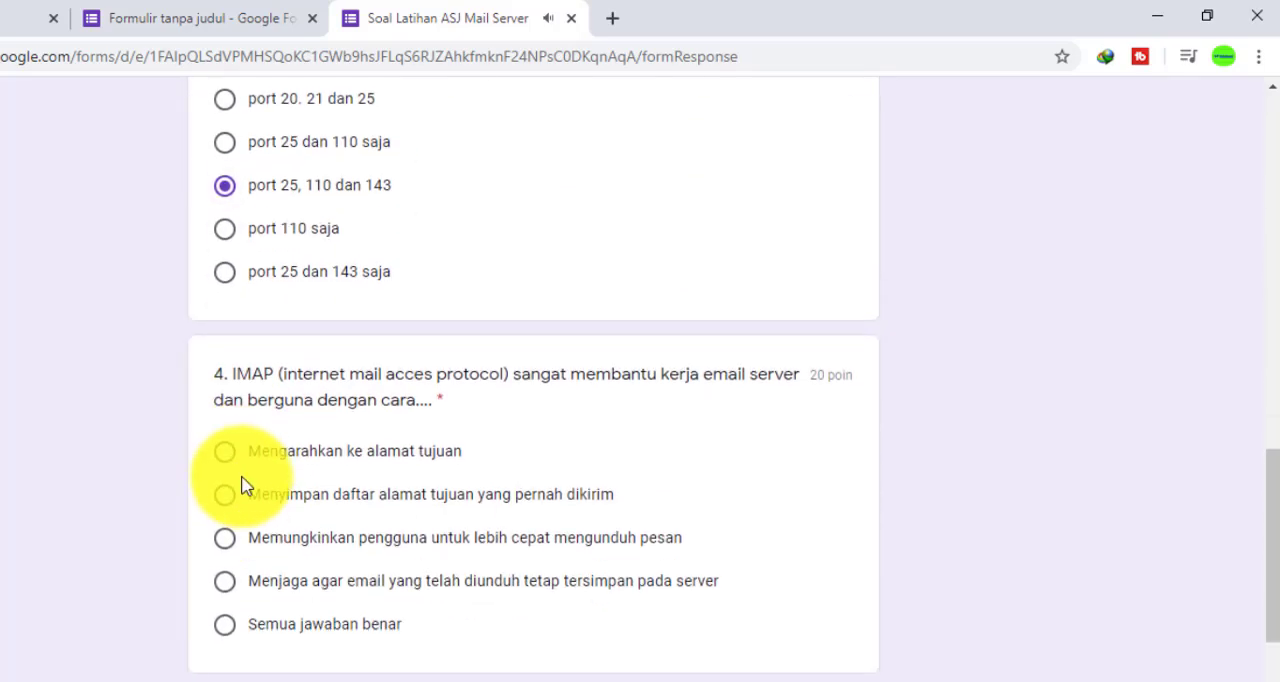
click(228, 458)
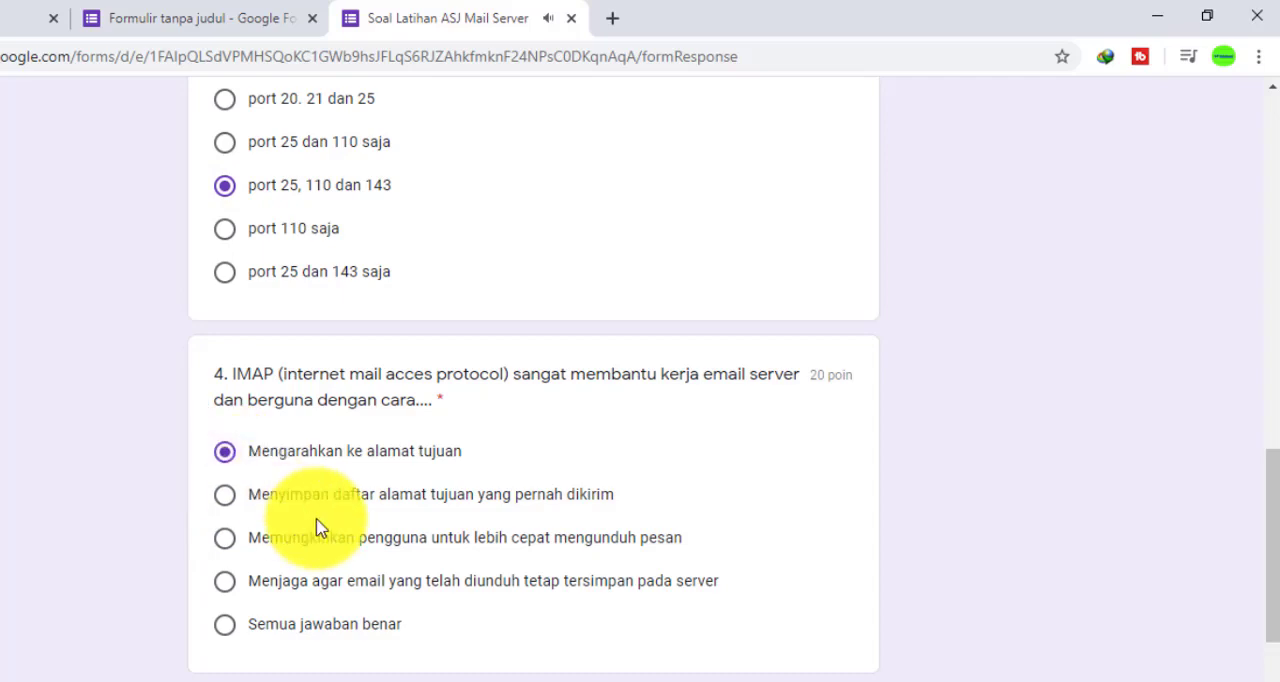
scroll(320, 528, down, 3)
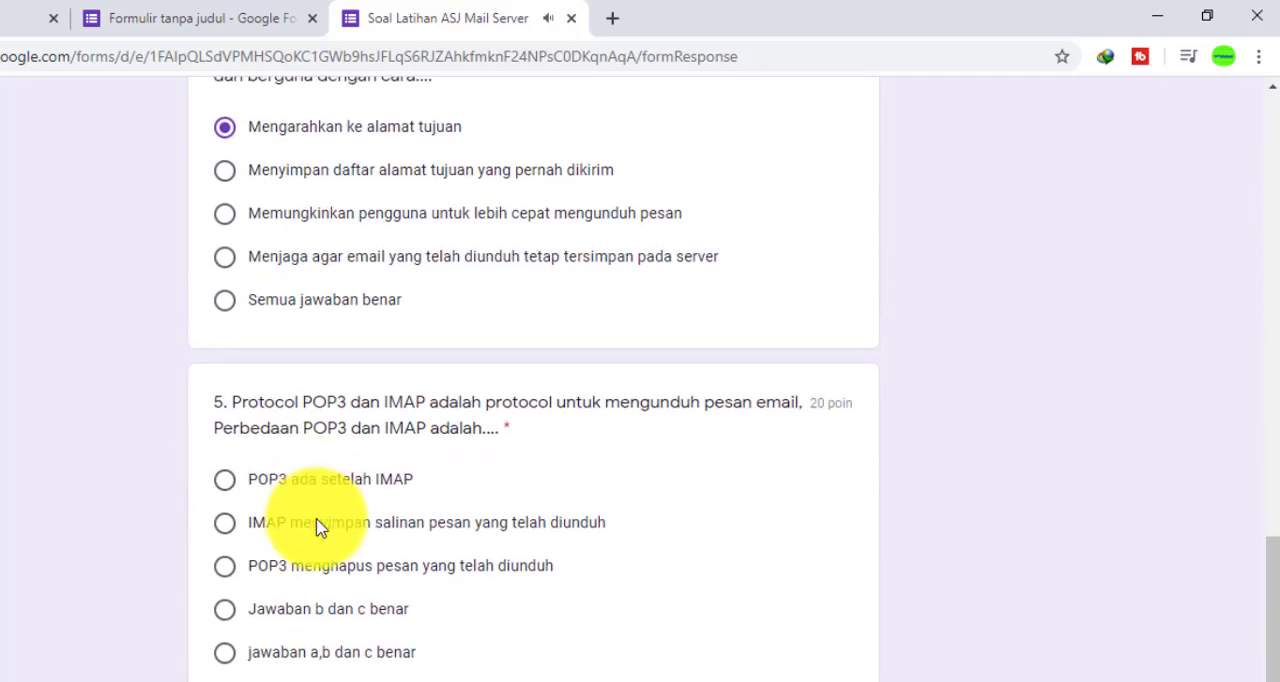
click(226, 616)
scroll(586, 525, down, 2)
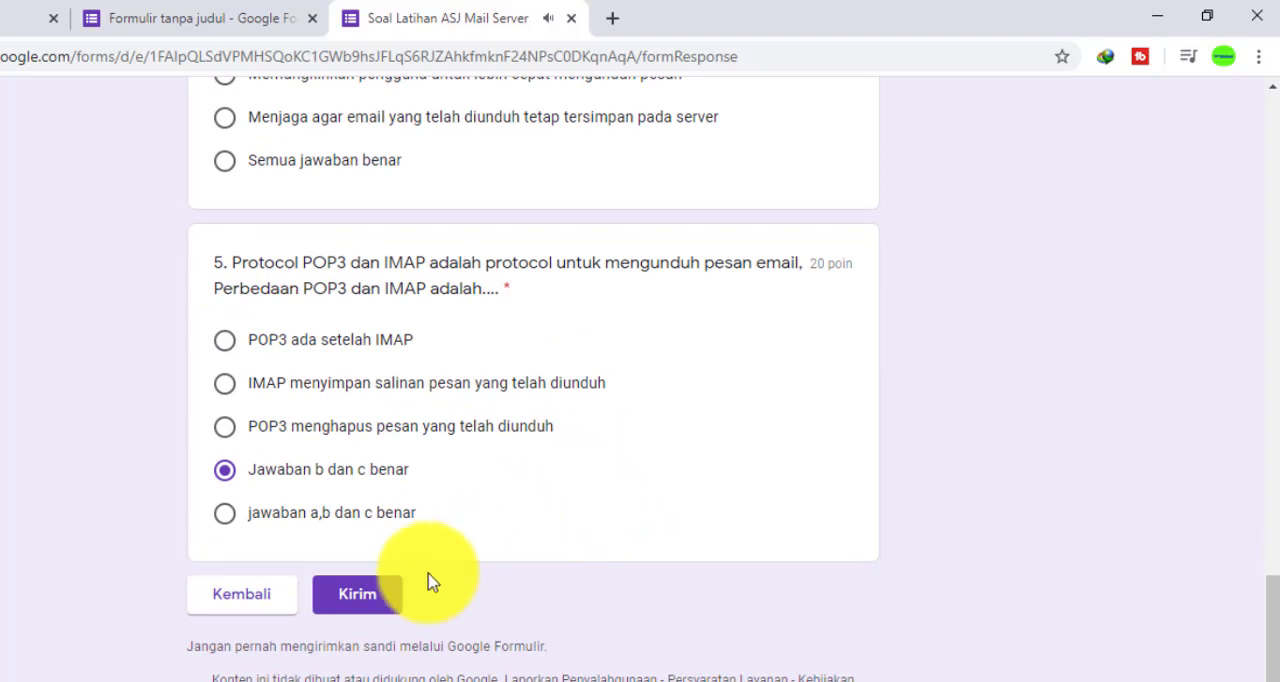
click(388, 596)
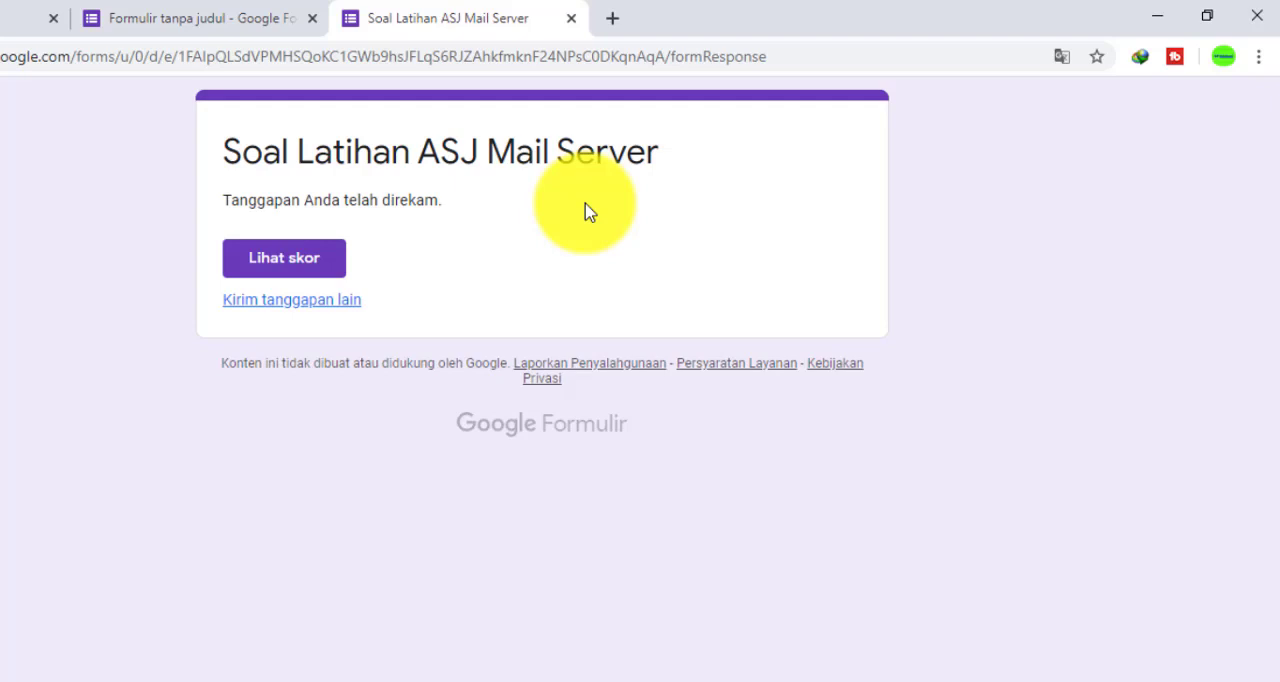
Open the score of the submitted response and examine the total points and the marking of each question
click(316, 264)
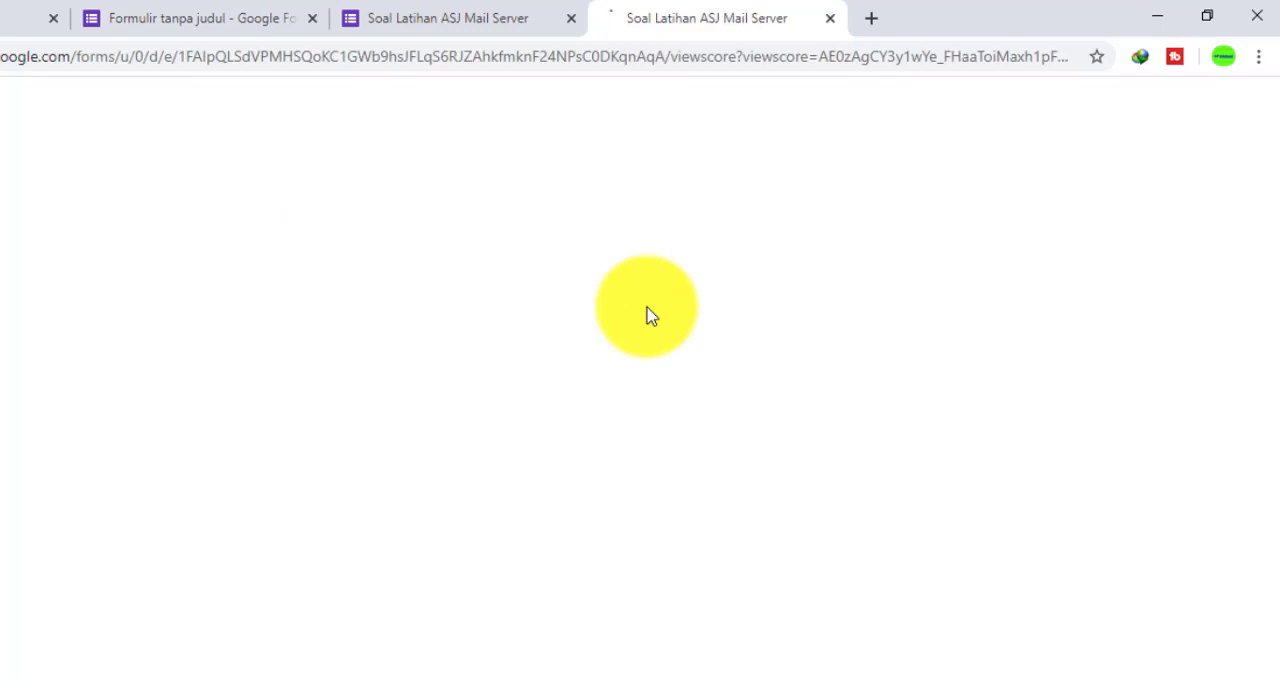
scroll(647, 315, down, 5)
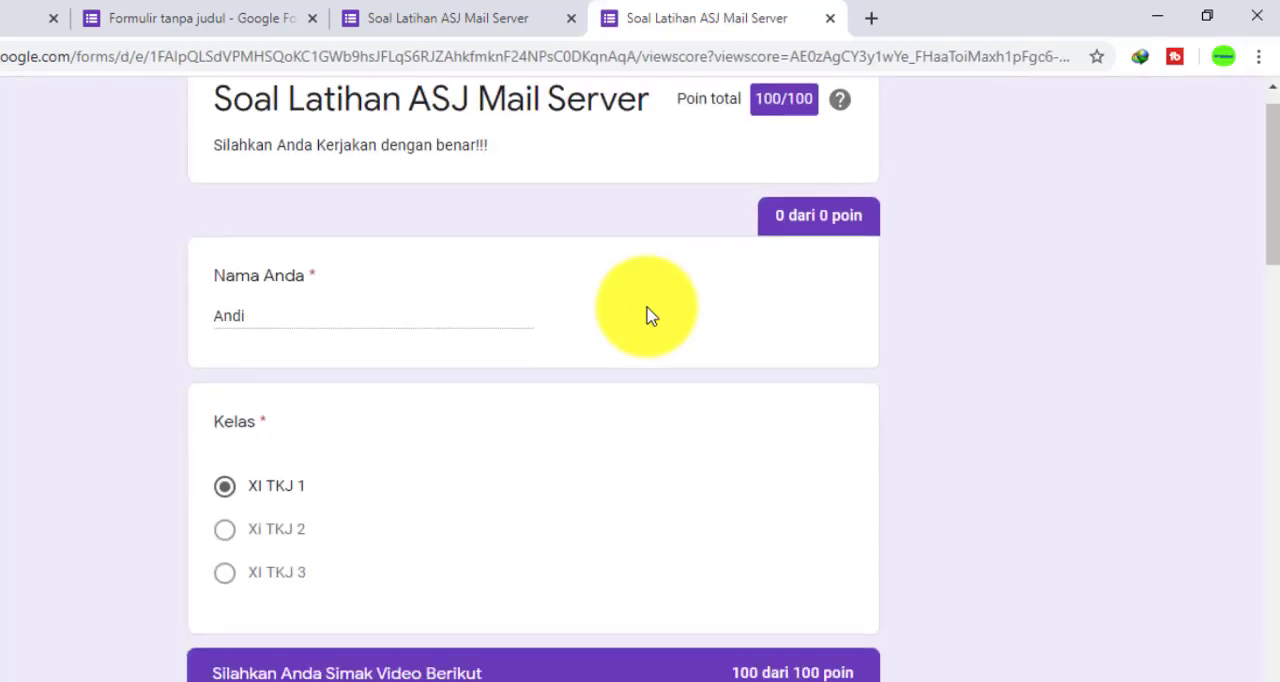
scroll(588, 398, down, 4)
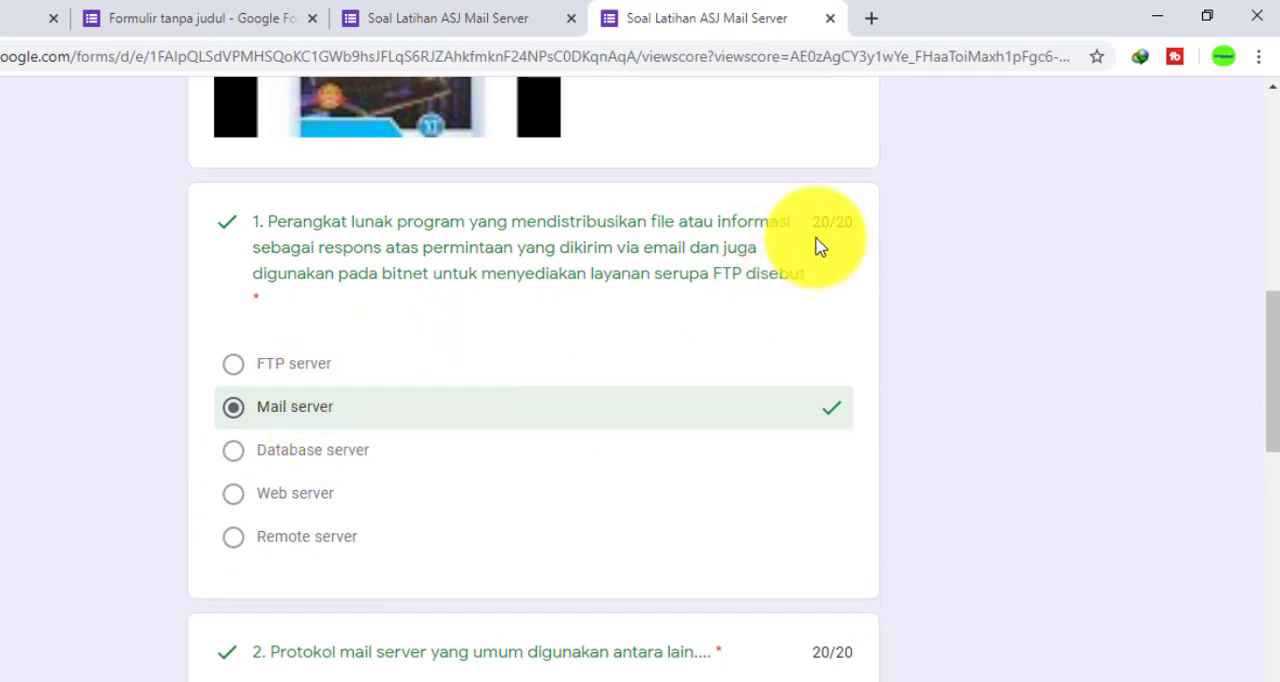
scroll(818, 246, down, 4)
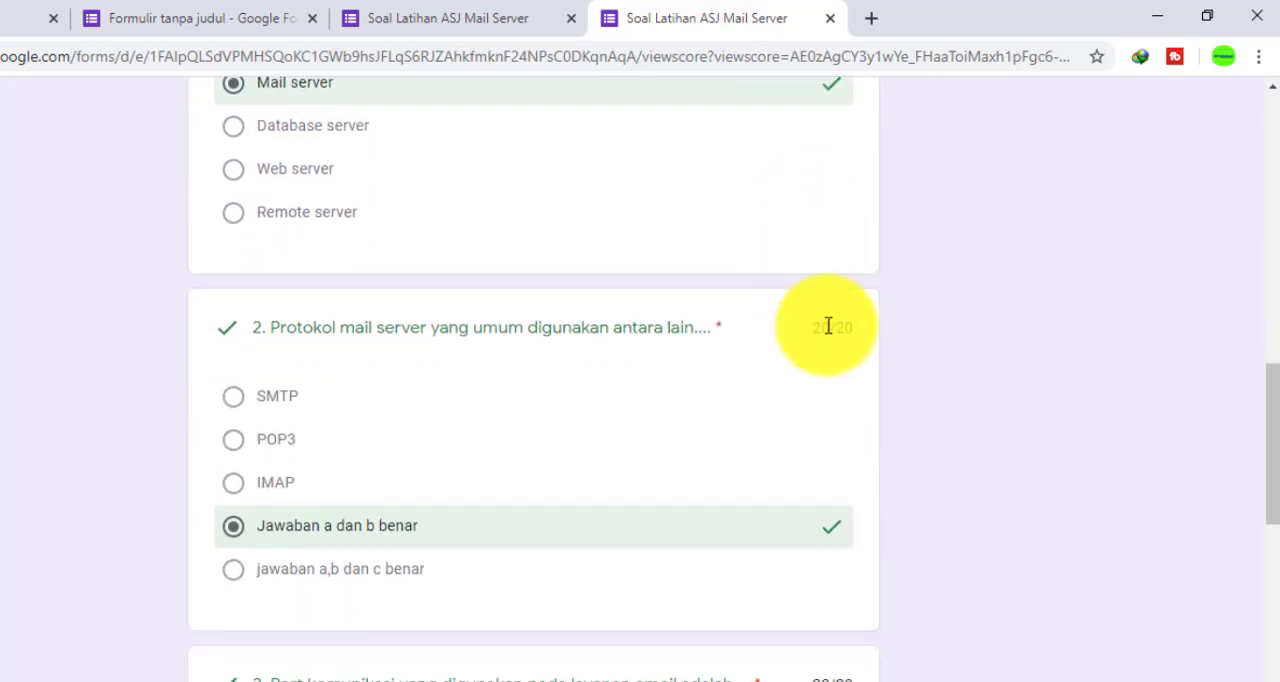
scroll(831, 350, down, 2)
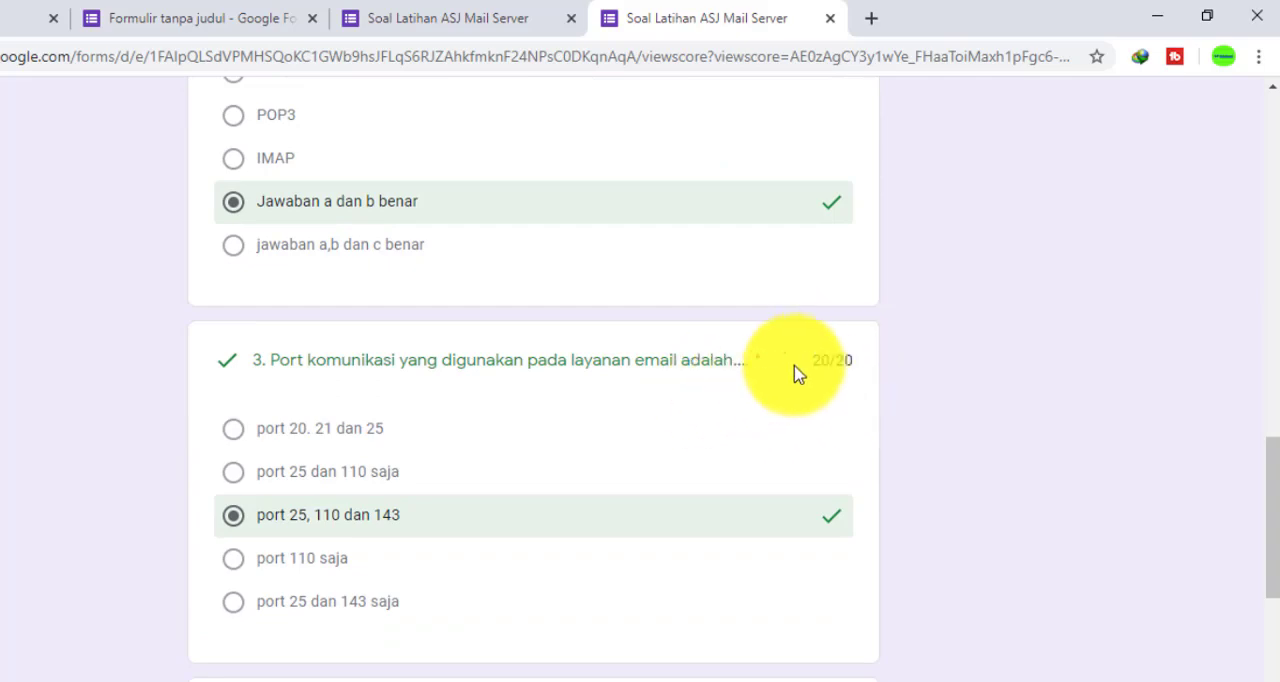
scroll(827, 360, down, 4)
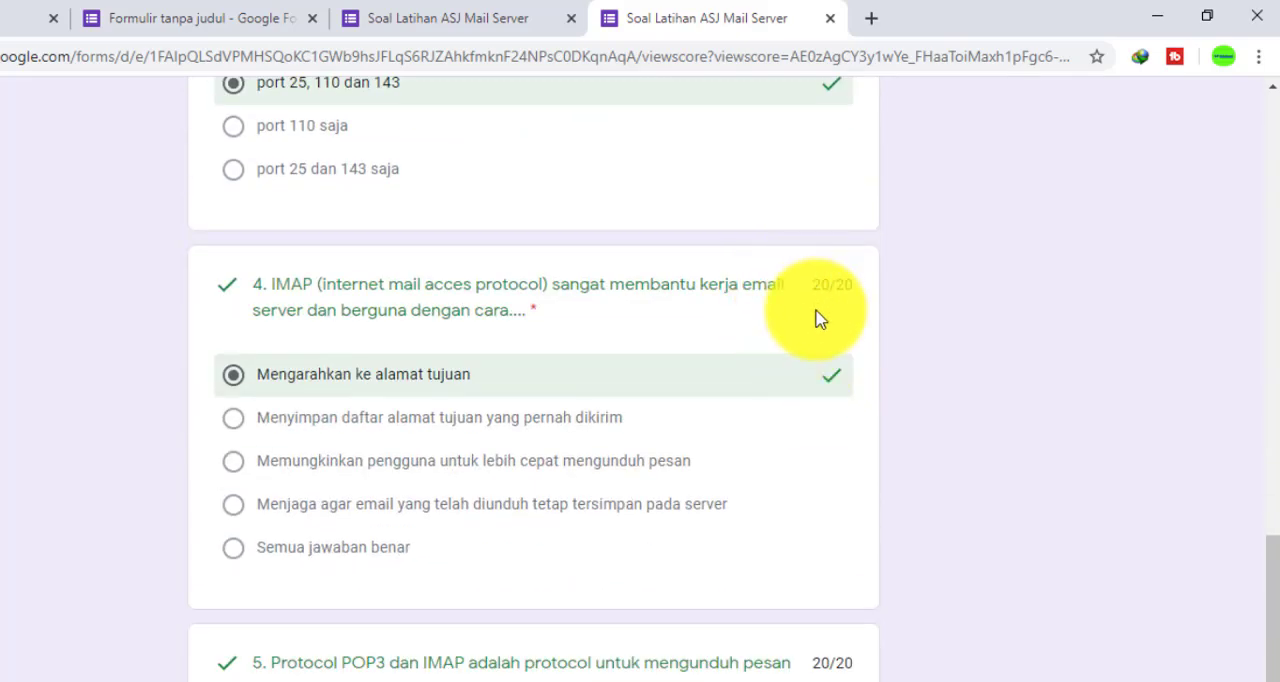
scroll(826, 310, down, 2)
scroll(822, 310, down, 1)
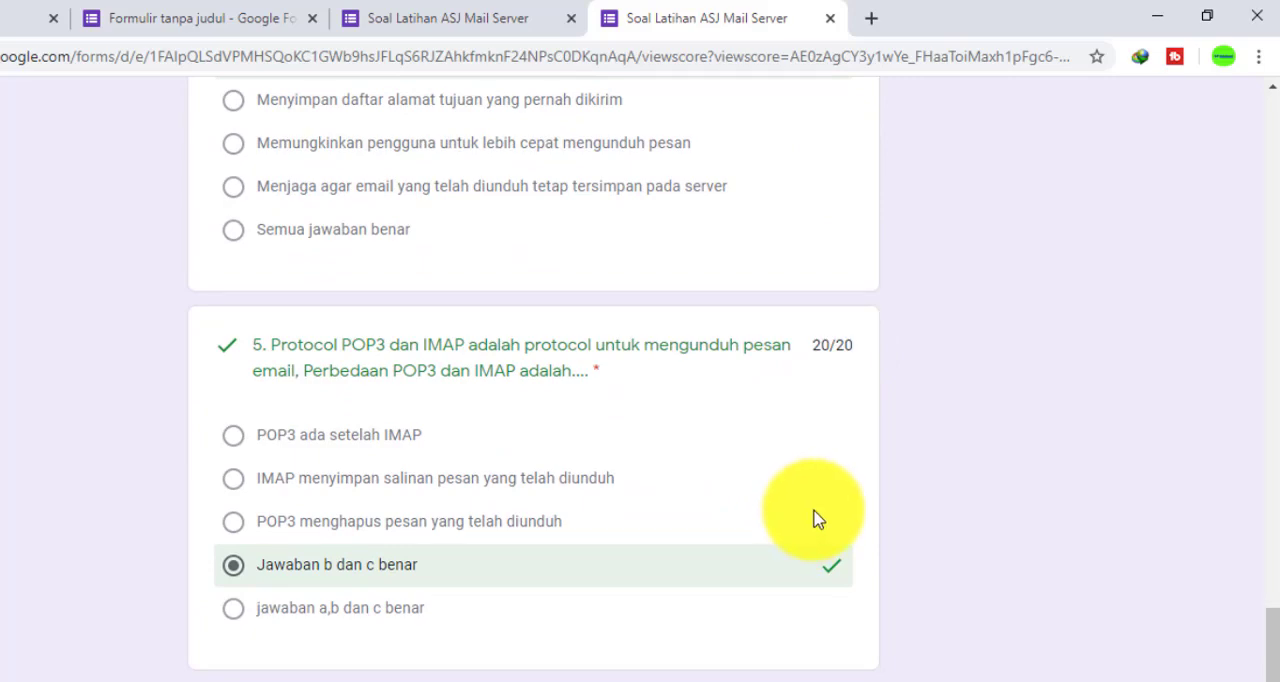
Return to the form editor and examine the response summary, including the point statistics and the class distribution
scroll(830, 515, up, 15)
scroll(828, 500, up, 8)
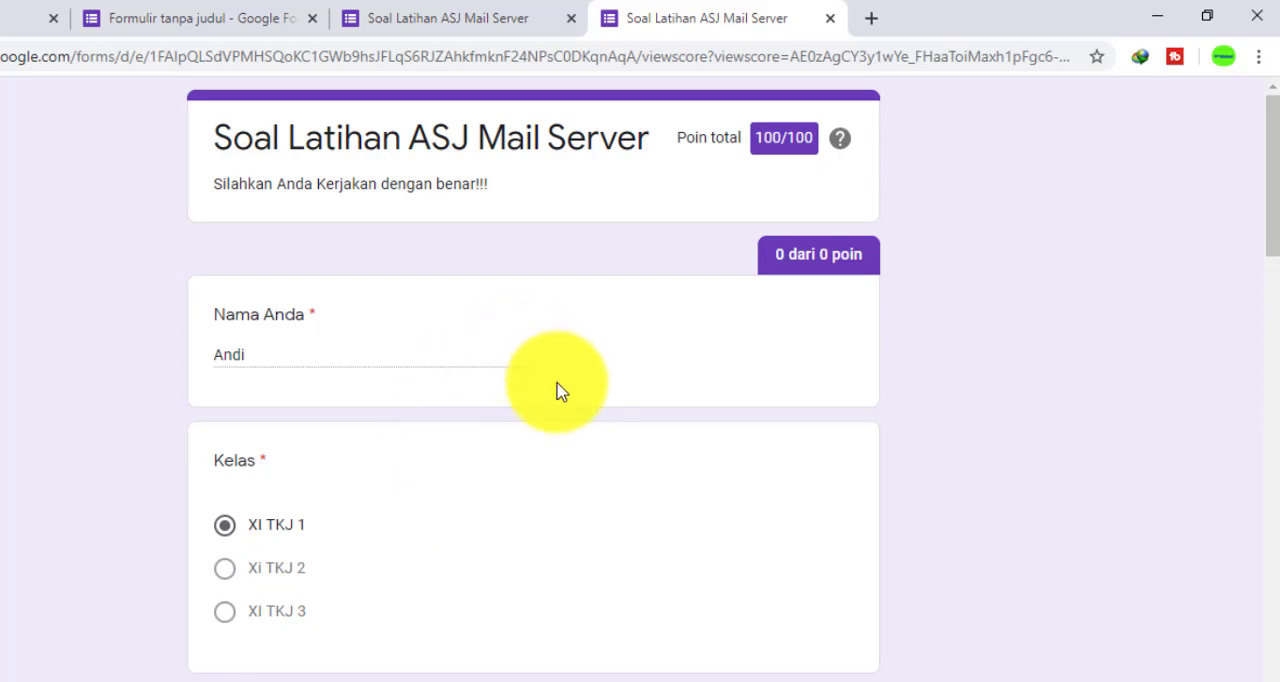
click(477, 10)
click(260, 12)
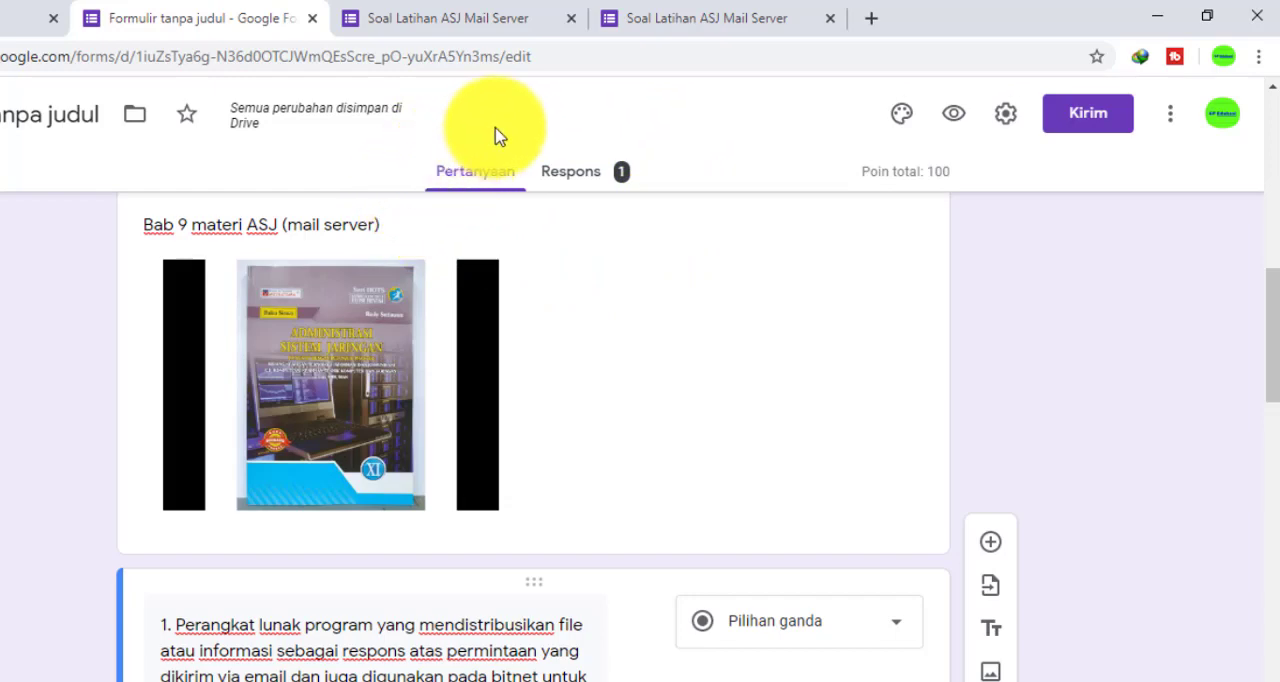
click(591, 181)
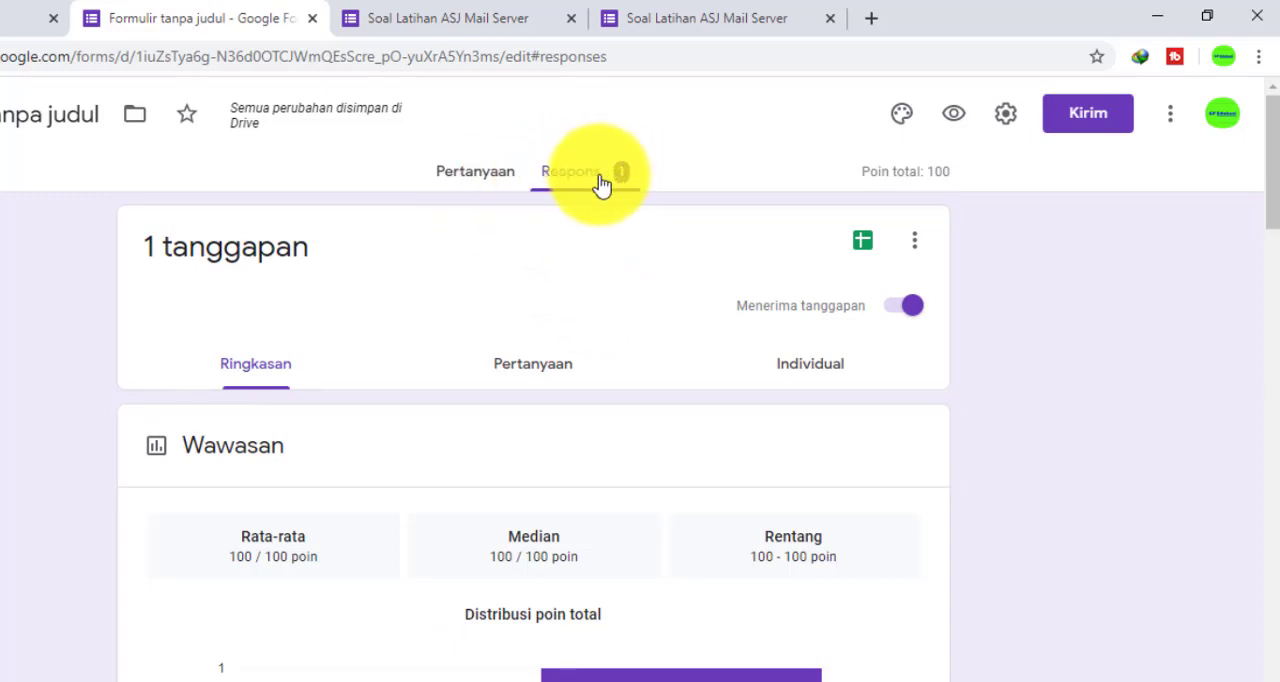
scroll(620, 192, down, 3)
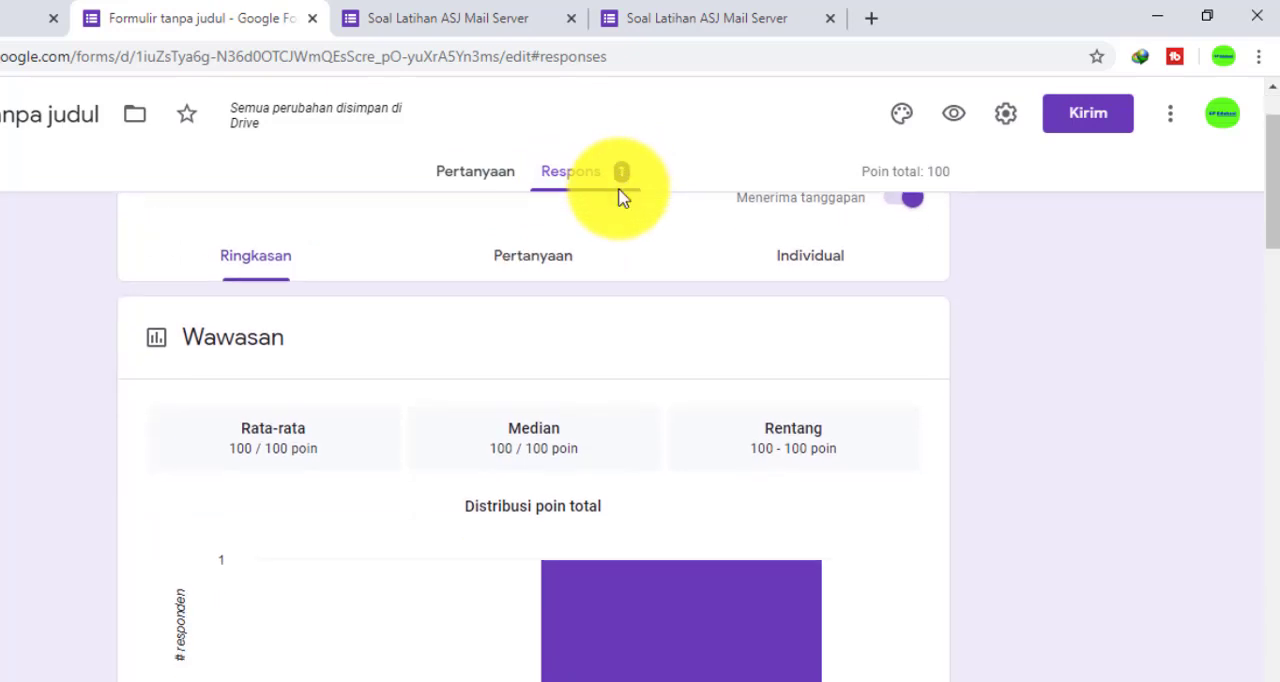
scroll(597, 430, down, 5)
scroll(597, 432, down, 4)
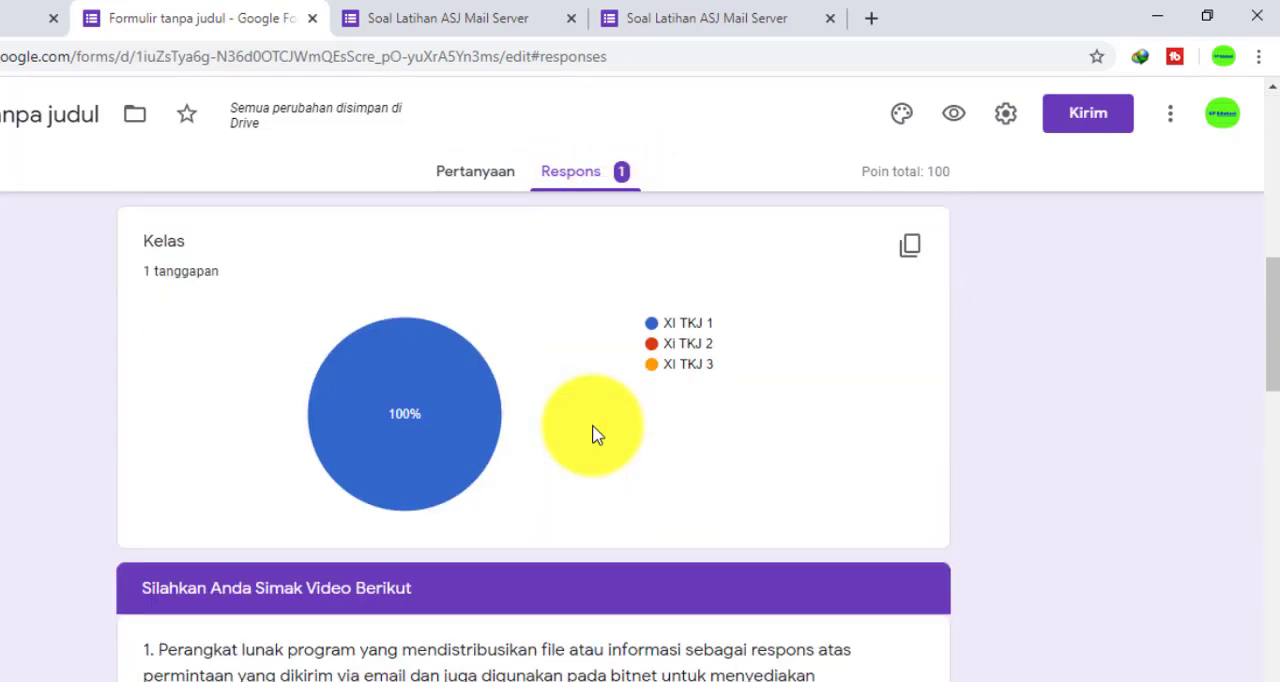
scroll(597, 428, up, 12)
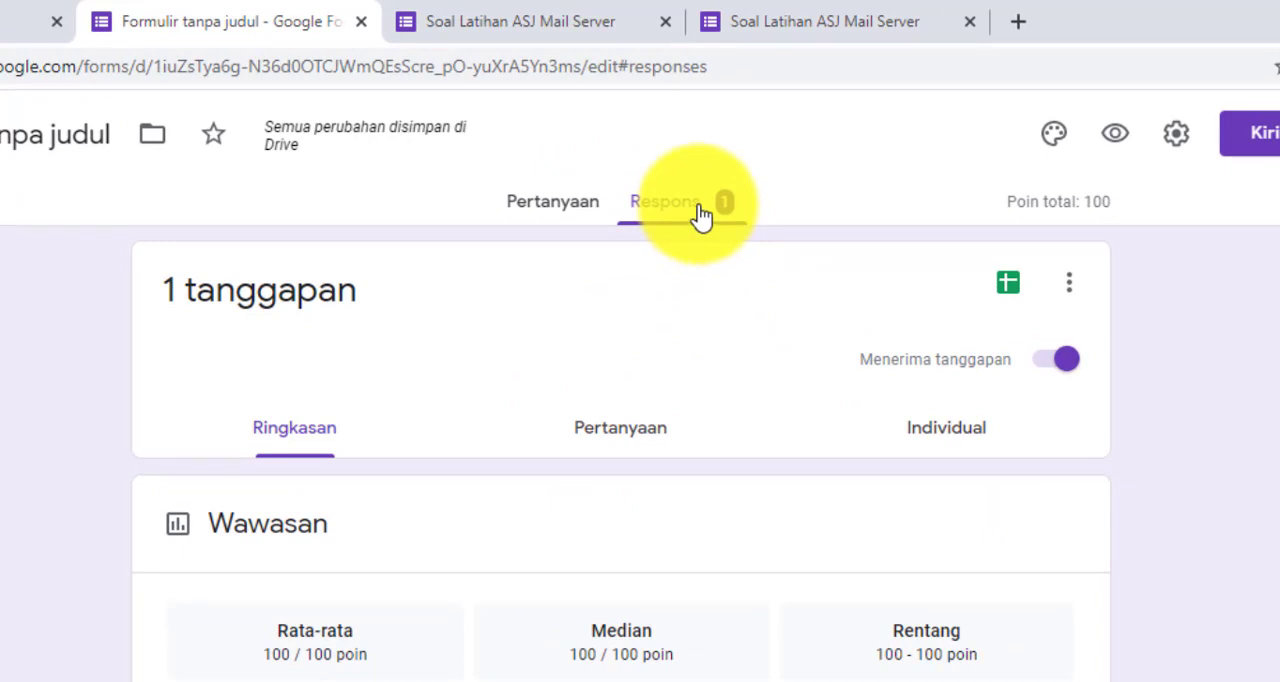
Set the response destination to an existing spreadsheet and bring up the choice of spreadsheets
click(1008, 287)
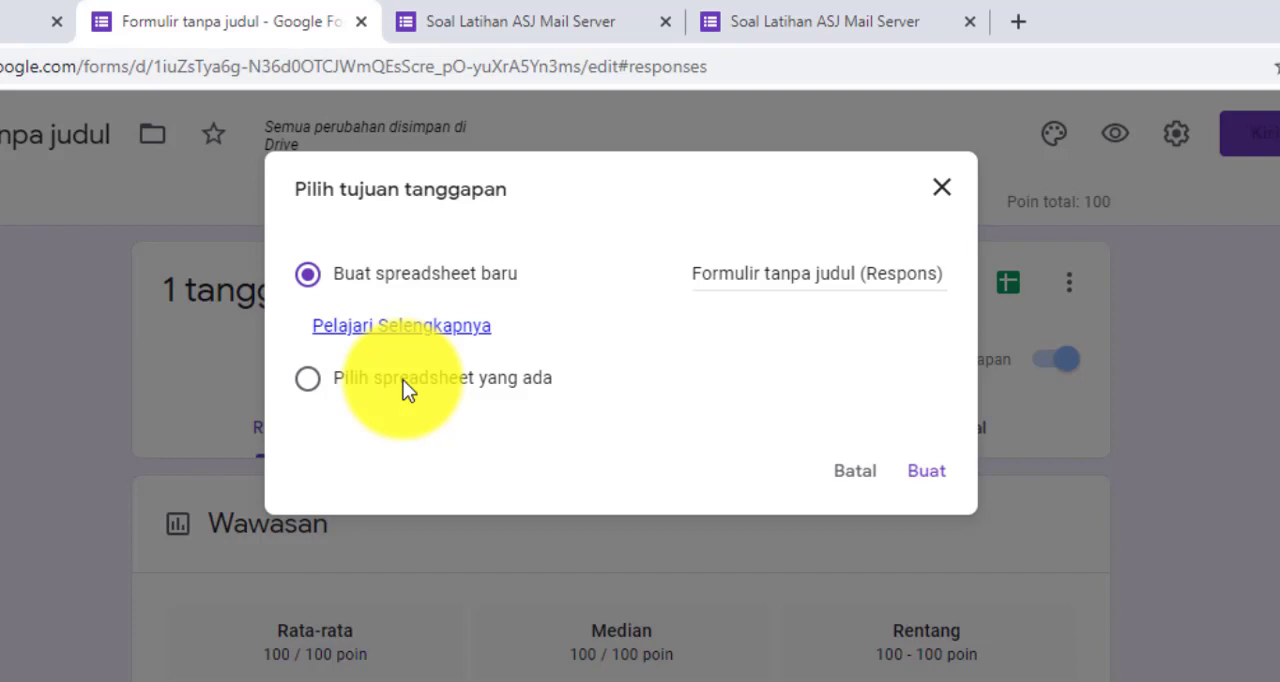
click(353, 378)
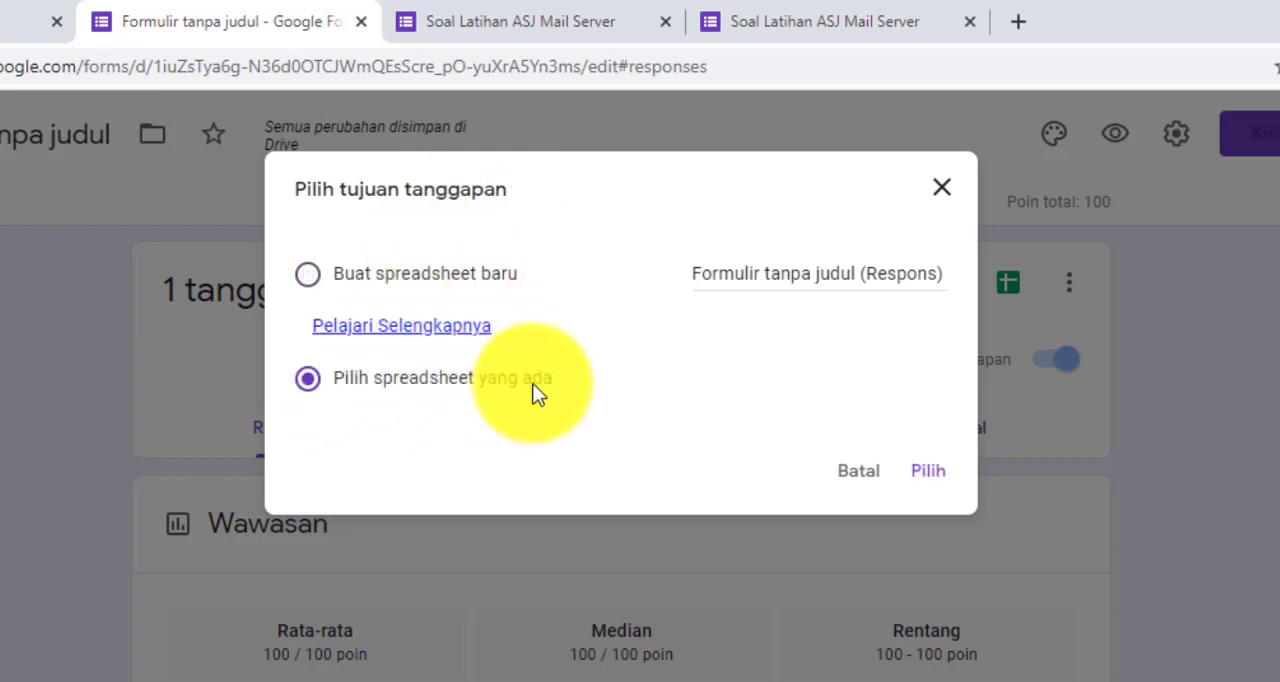
click(928, 471)
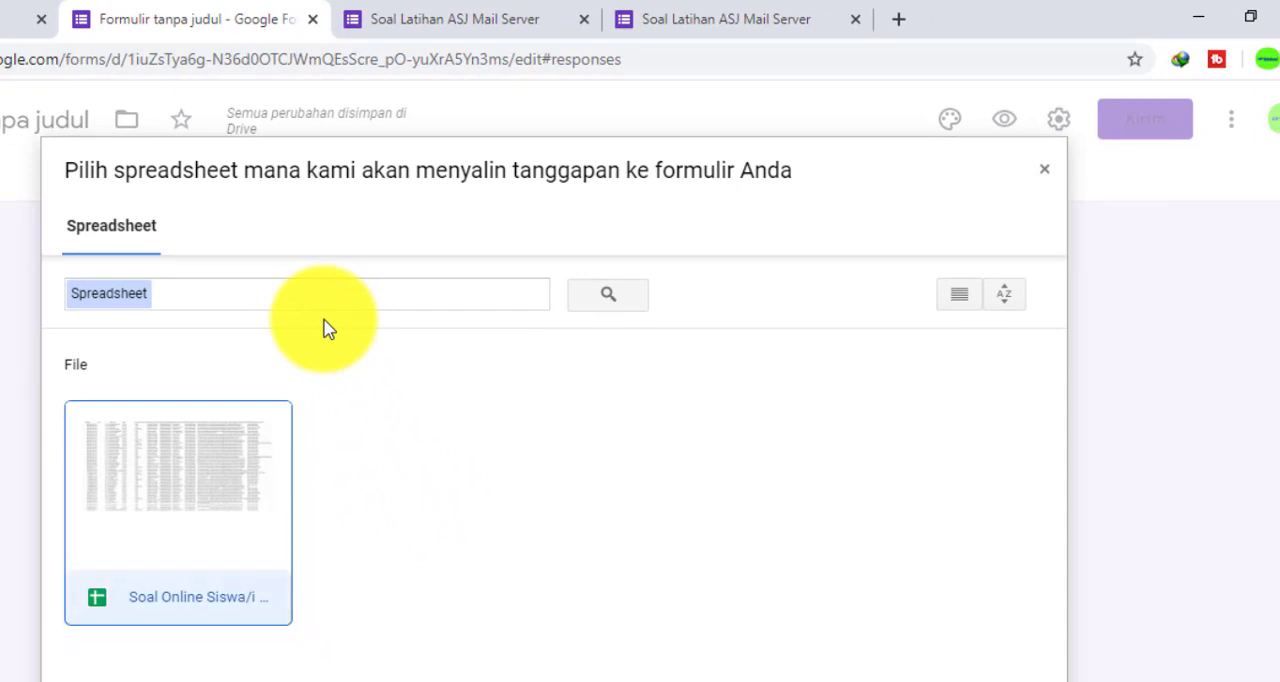
Enter "latihan ASJ Mail server" as the spreadsheet search text and link the responses to the existing "Soal Online Siswa/i" spreadsheet
click(342, 294)
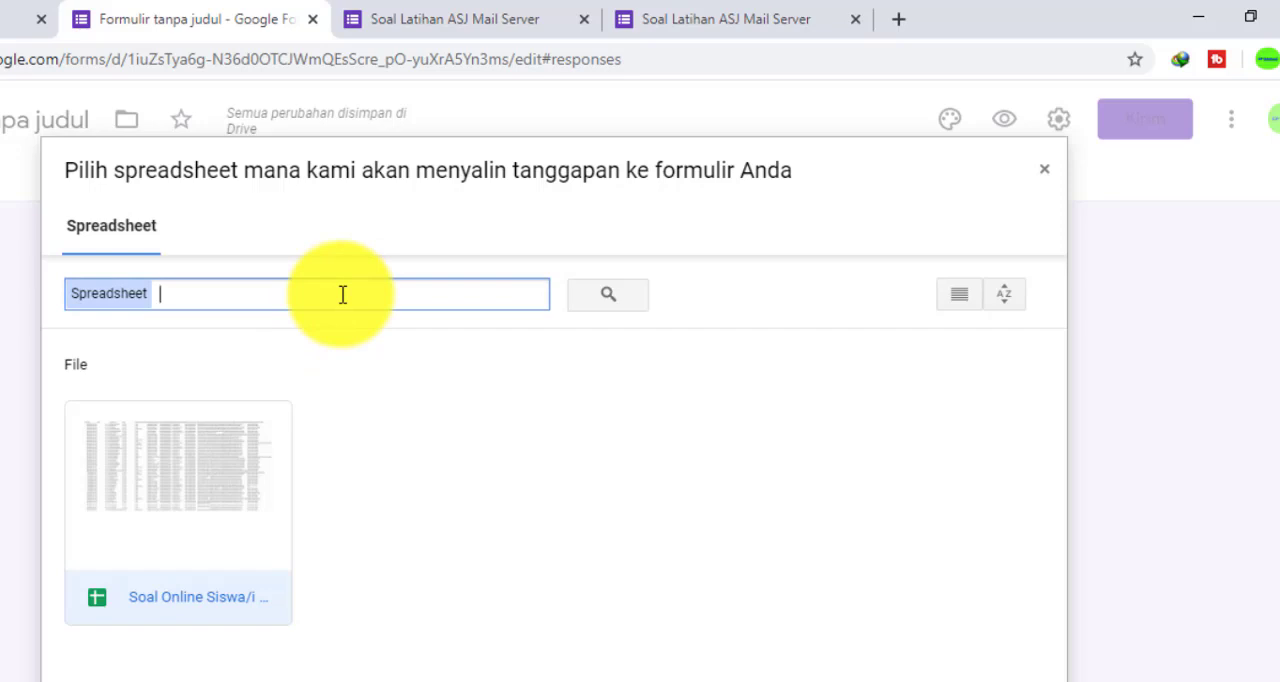
text(latihan)
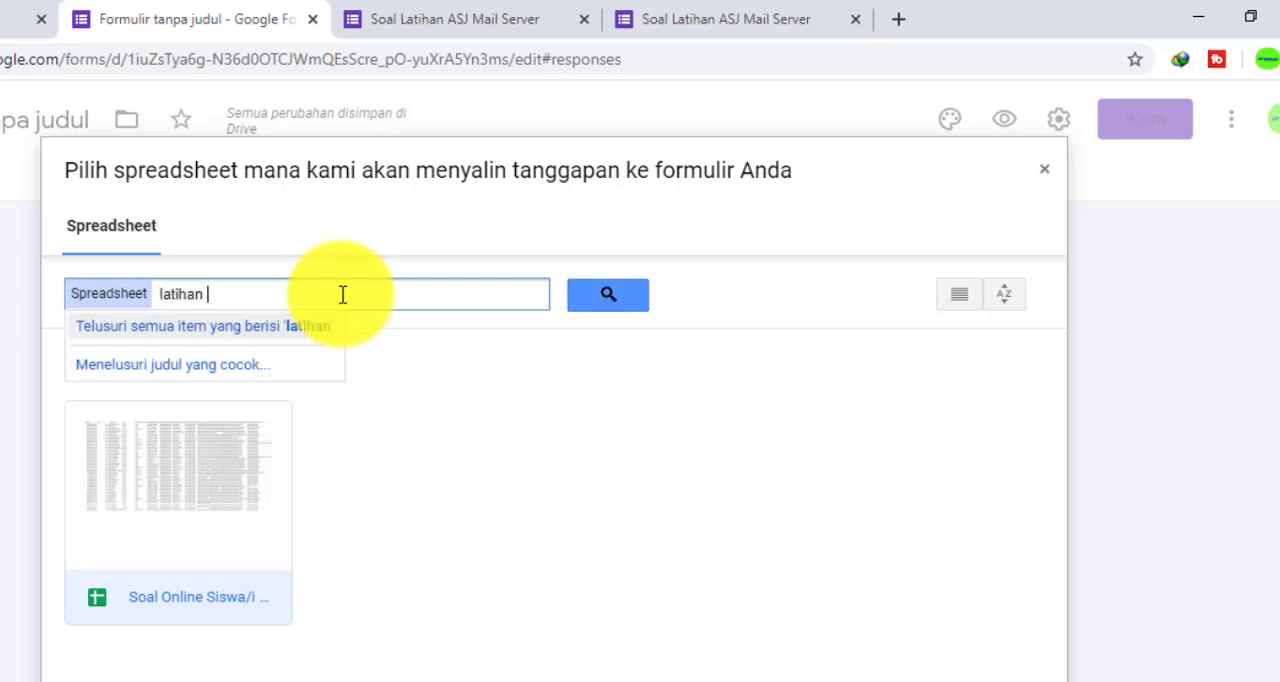
text( ASJ M)
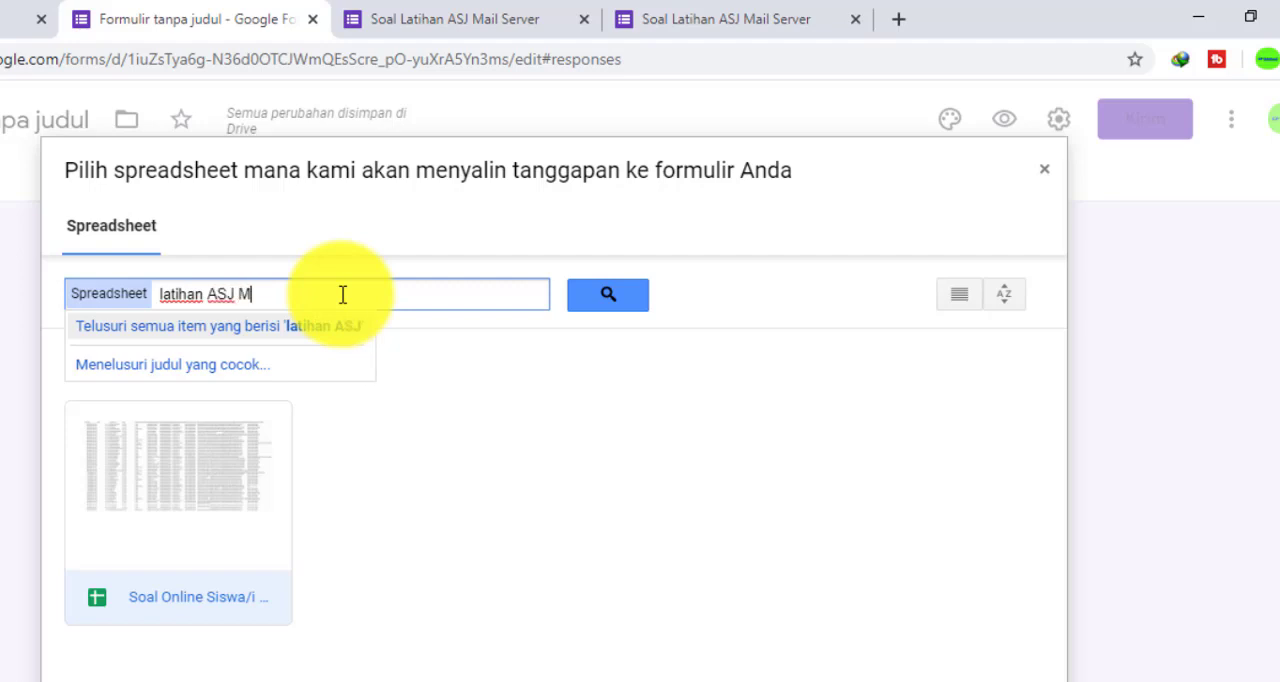
text(ail ser)
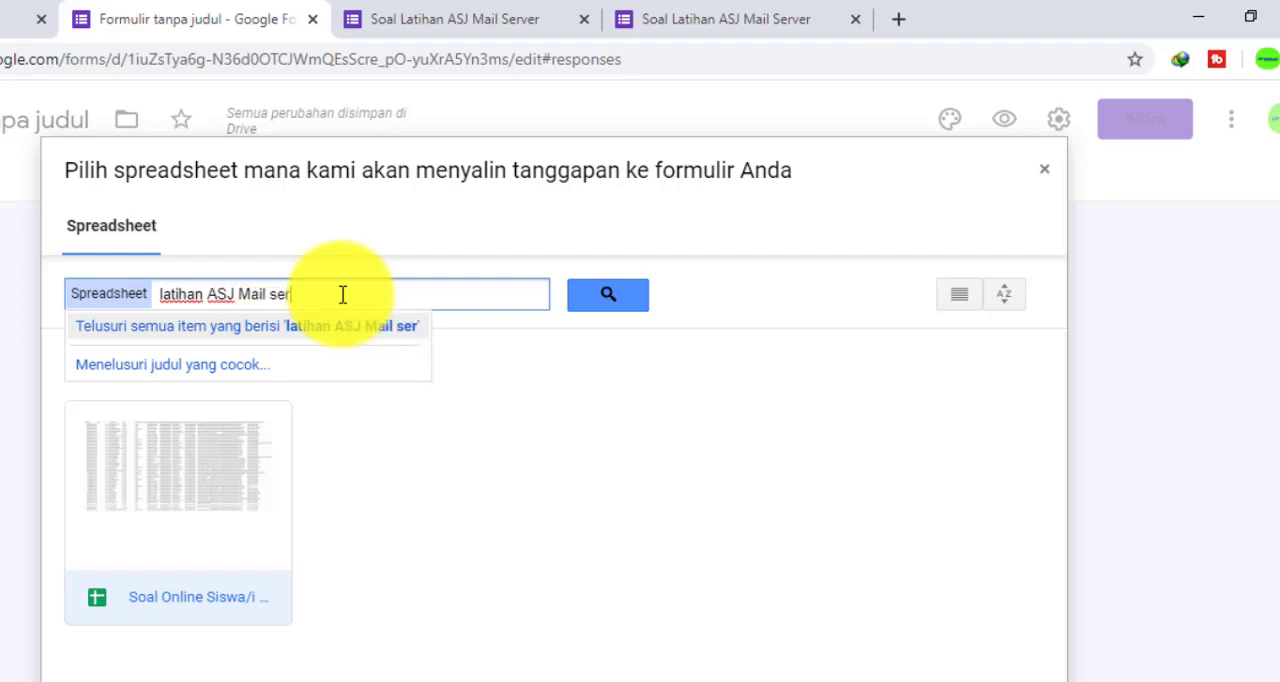
text(ver)
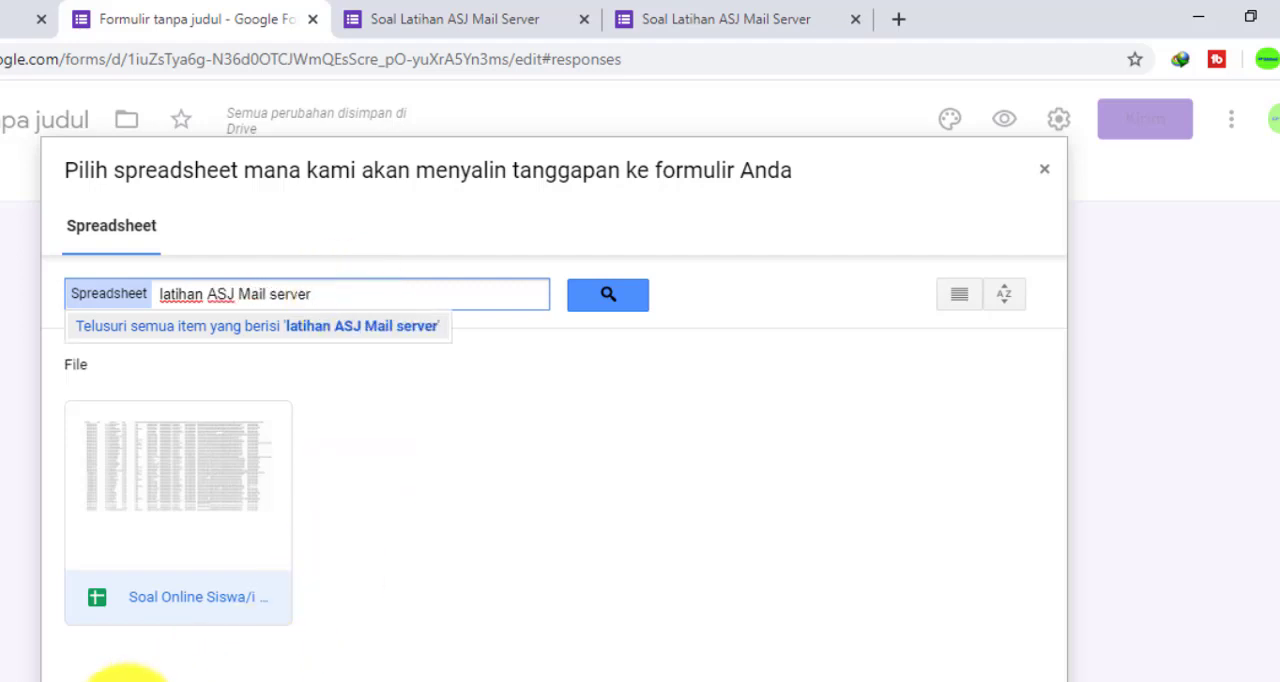
click(128, 681)
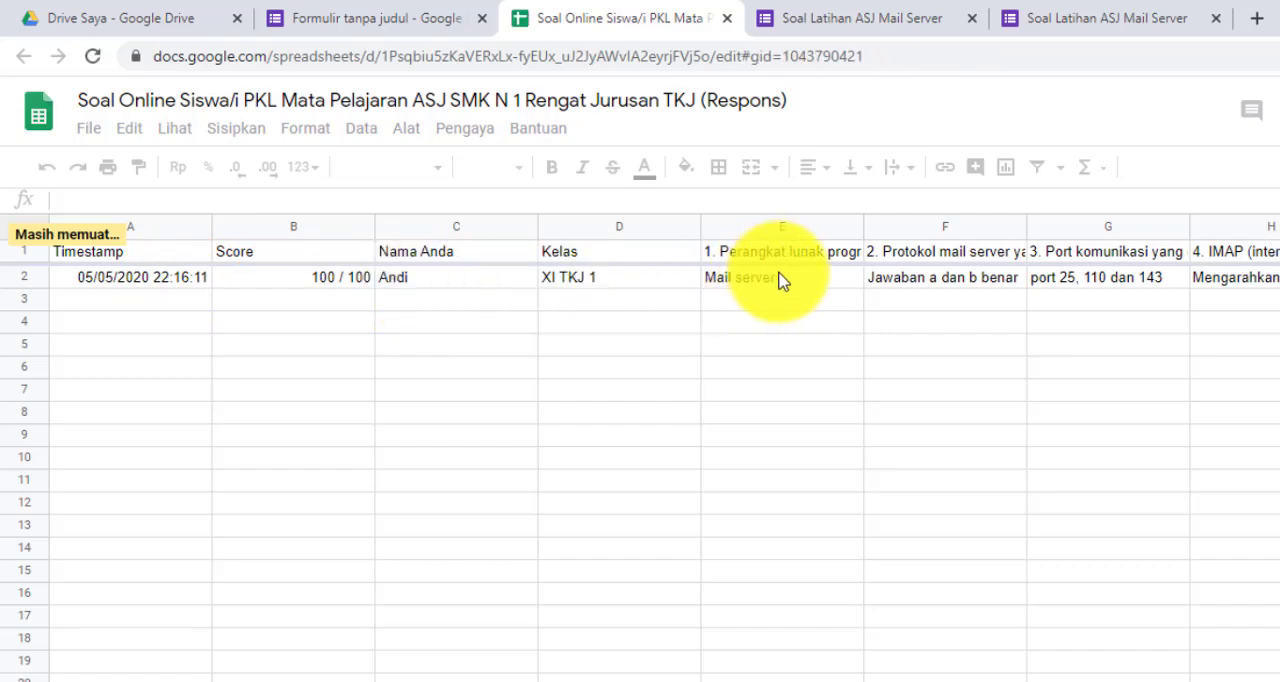
Examine the submitted response's score and answers in the linked response spreadsheet
click(834, 281)
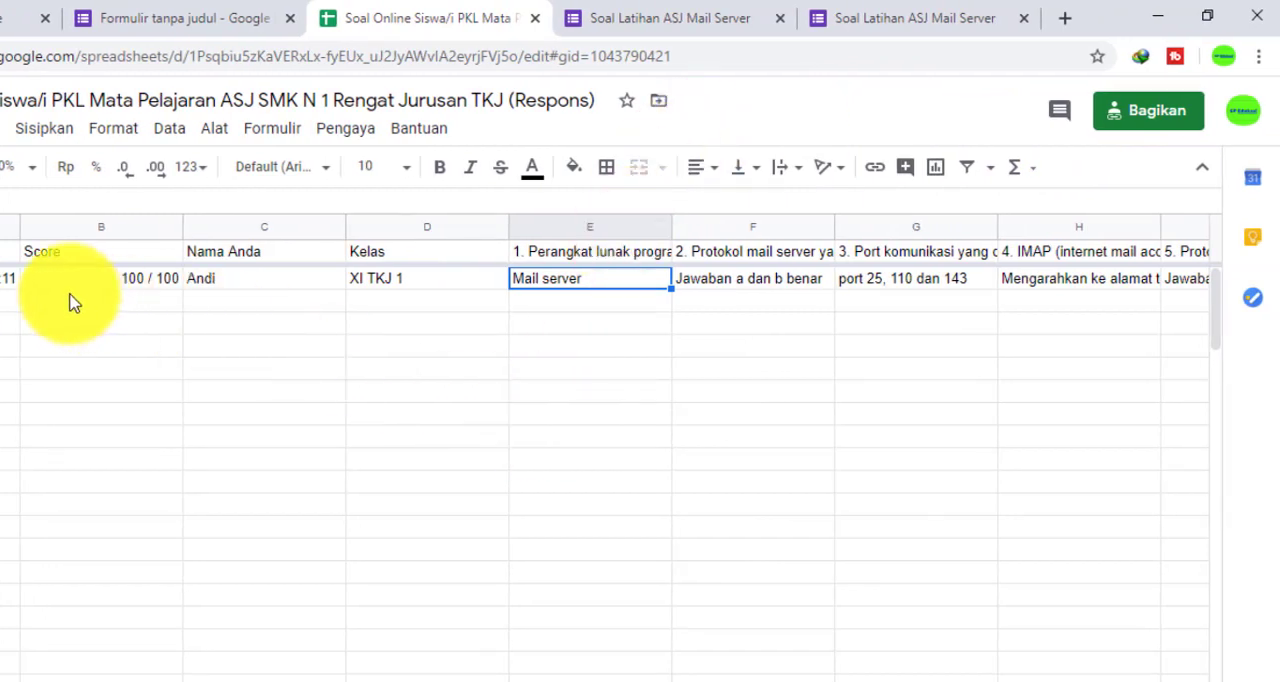
click(40, 302)
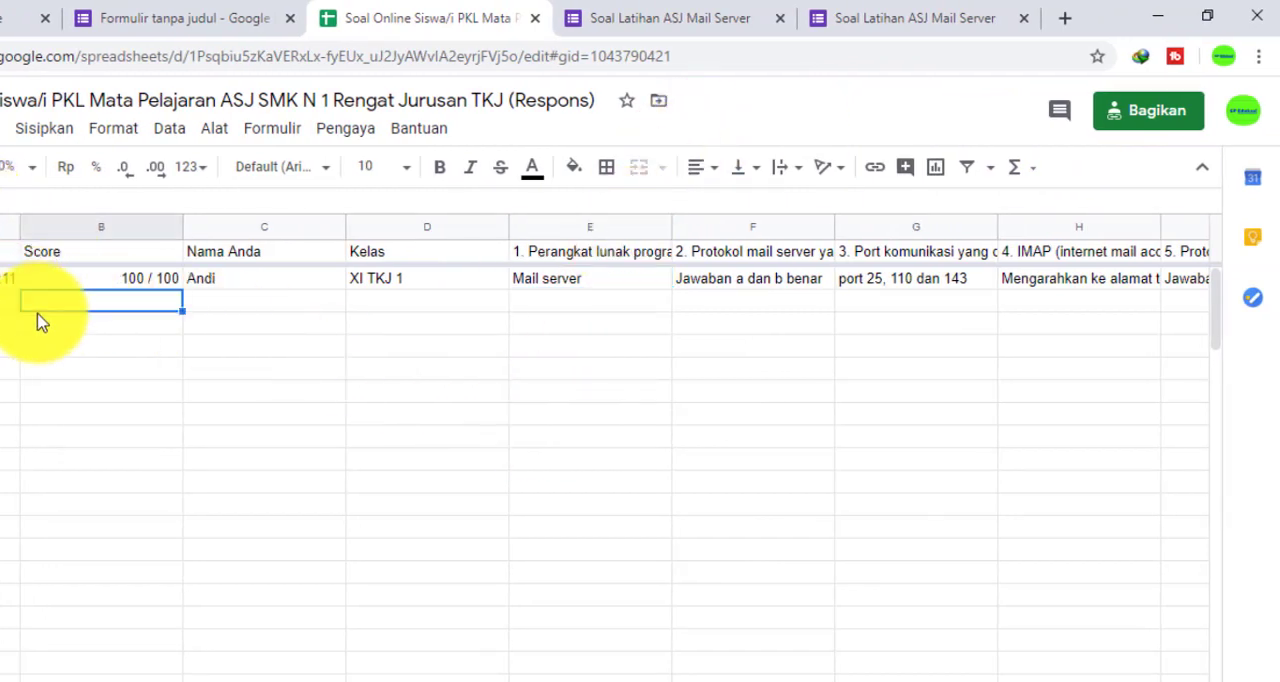